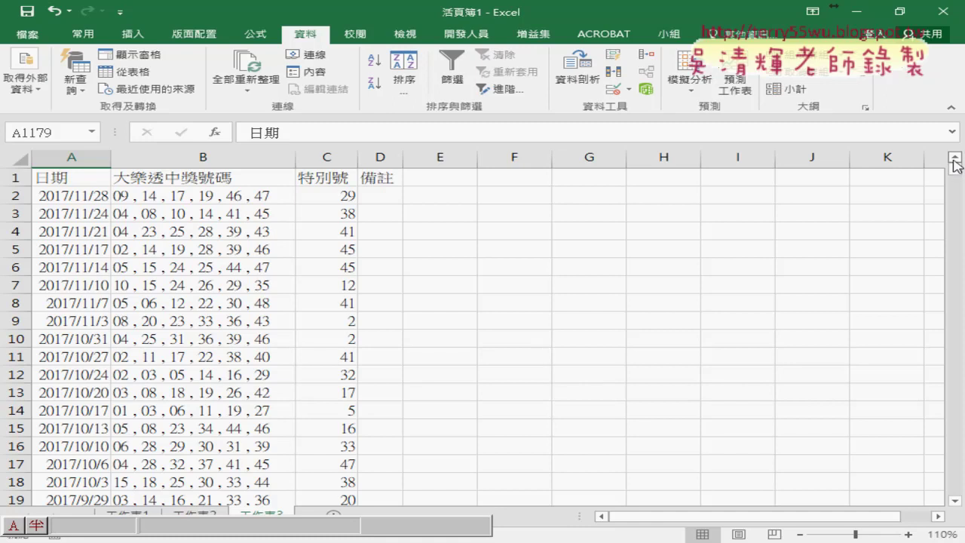
Open the Get External Data import options on the Data tab.
left_click(26, 95)
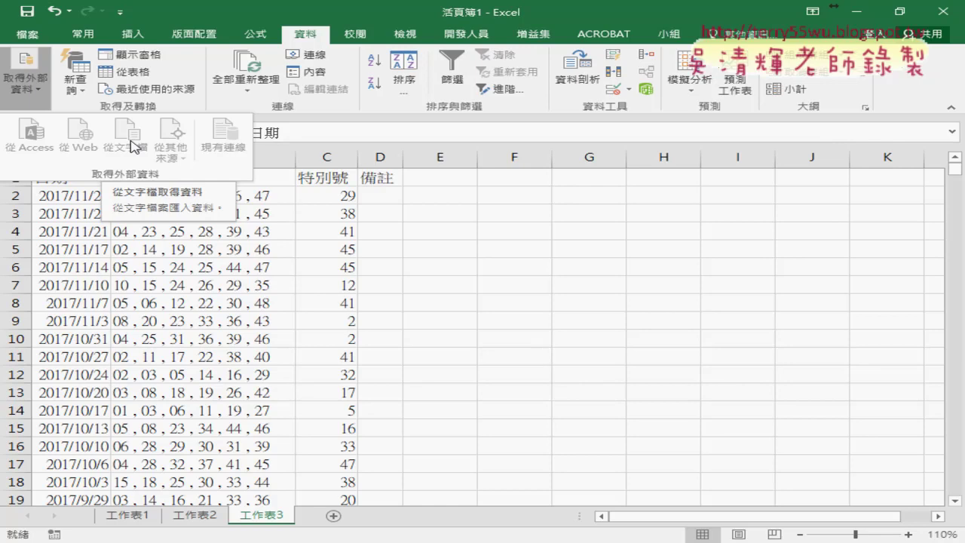
Look through the New Query sources, then dismiss the external data dropdowns.
left_click(81, 91)
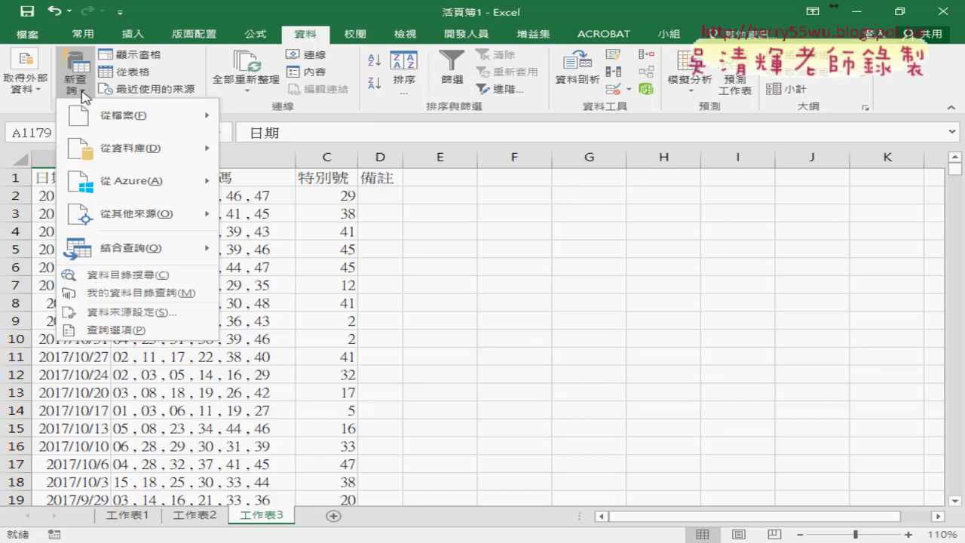
left_click(37, 89)
left_click(440, 322)
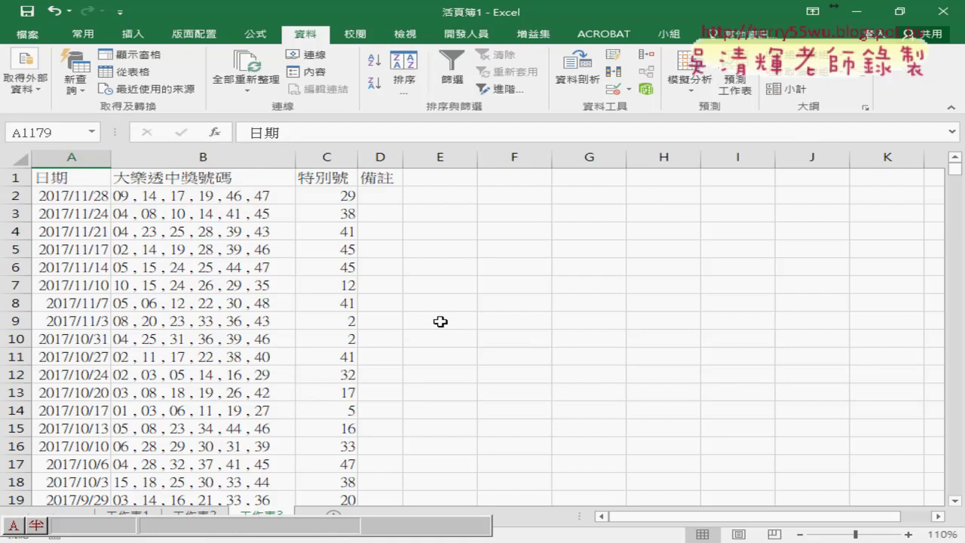
Scroll through the lottery data and select the repeated 日期 header row 32.
scroll(281, 368, "down", 5)
scroll(281, 367, "down", 4)
scroll(281, 367, "down", 10)
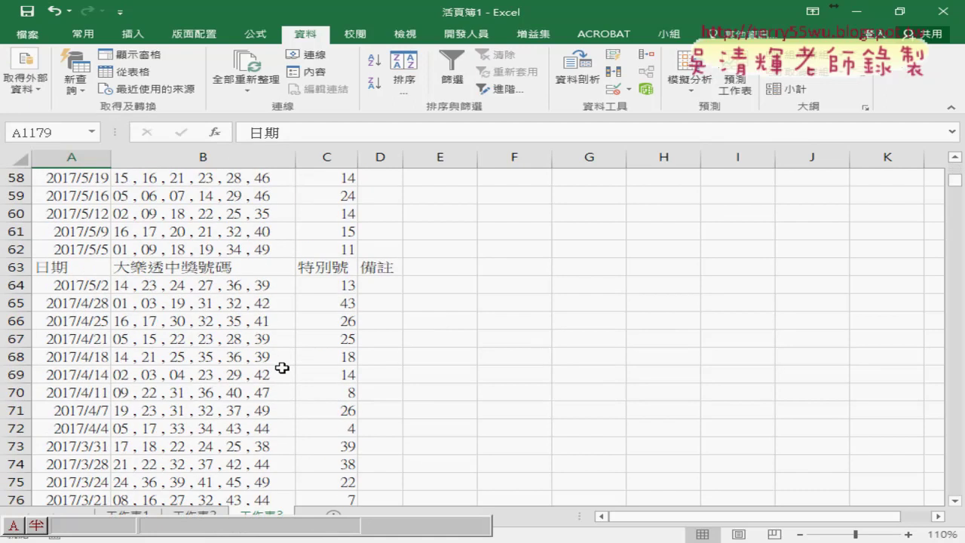
scroll(281, 367, "down", 9)
scroll(281, 367, "up", 13)
scroll(281, 367, "up", 13)
scroll(281, 367, "up", 1)
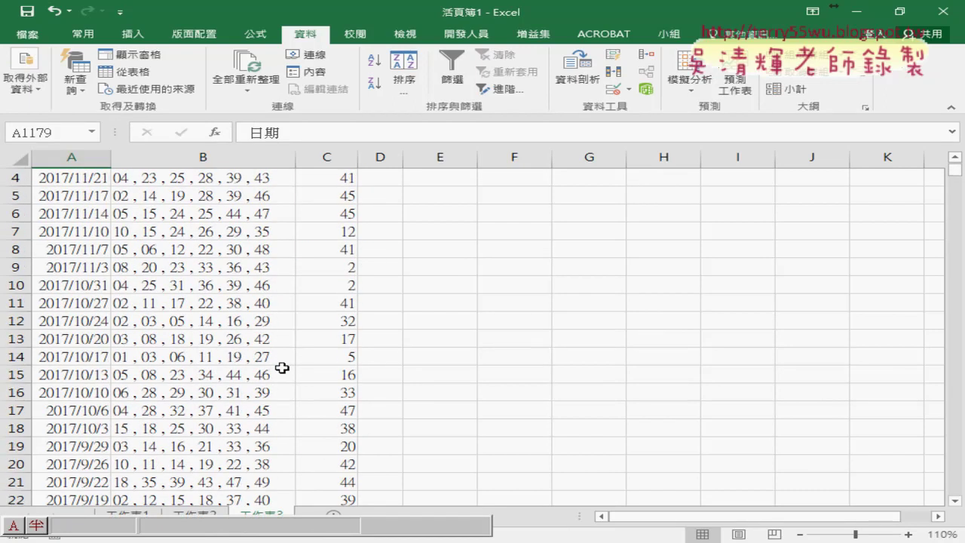
scroll(281, 367, "up", 1)
scroll(281, 368, "down", 4)
scroll(281, 367, "down", 3)
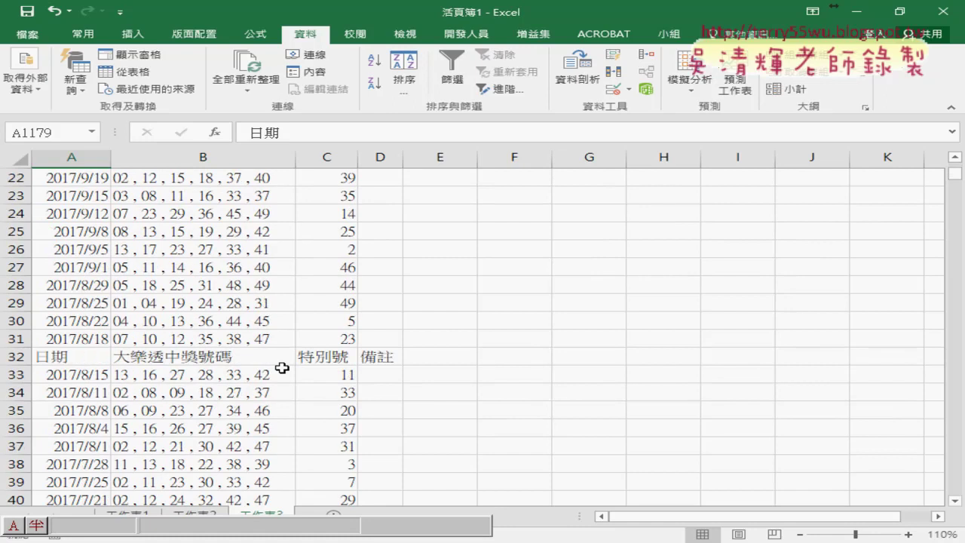
left_click(89, 364)
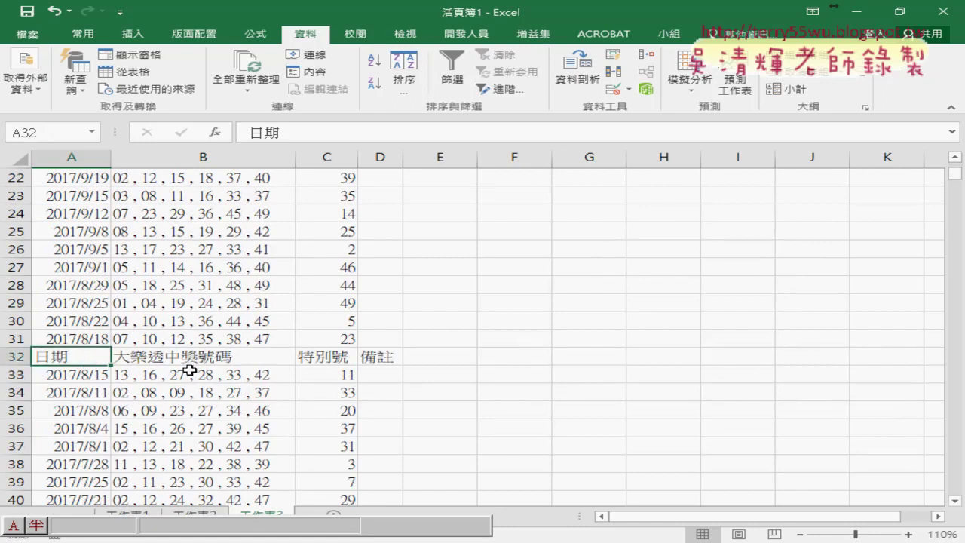
left_click_drag(89, 357, 367, 358)
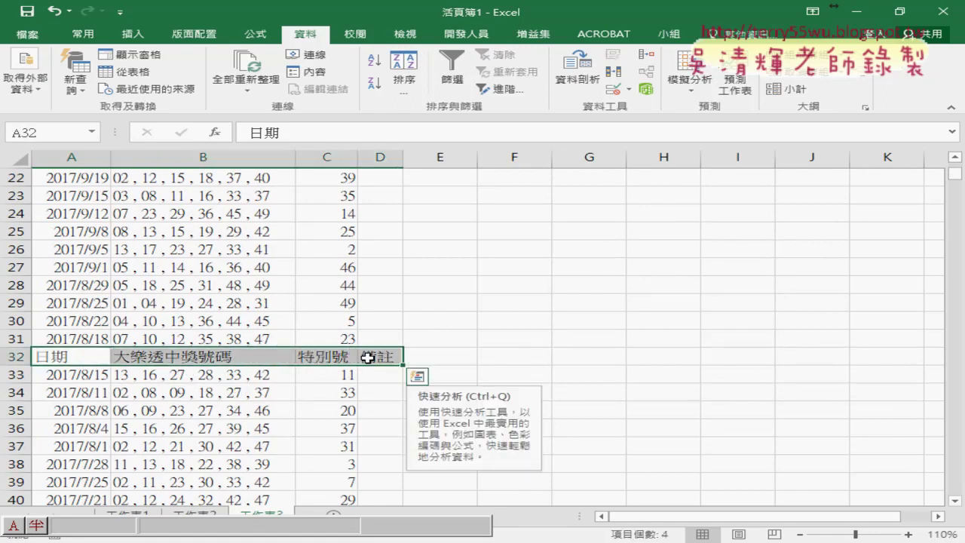
Select the repeated 日期 header row 63, then the date column A.
scroll(368, 358, "down", 7)
scroll(392, 332, "down", 3)
scroll(351, 344, "down", 2)
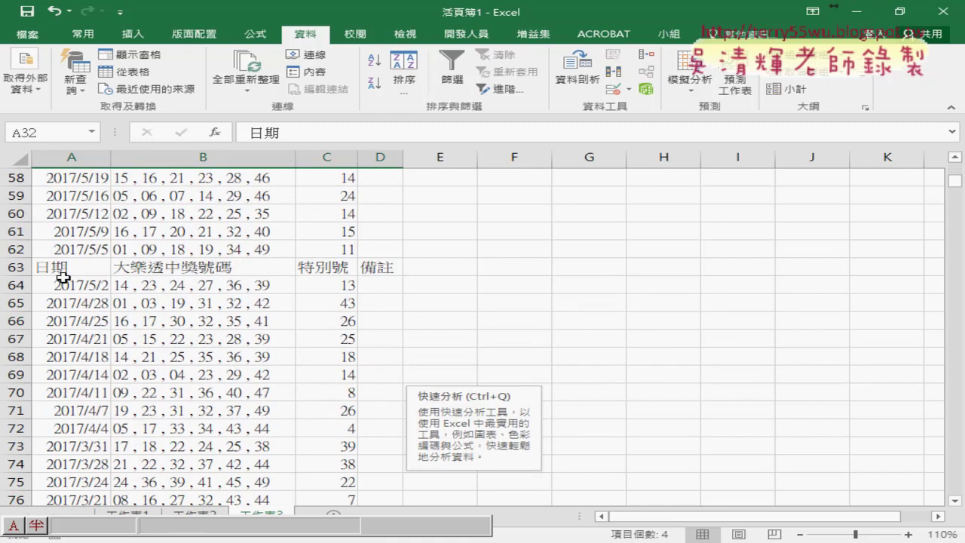
mouse_move(64, 273)
left_mouse_down()
mouse_move(459, 270)
mouse_move(405, 271)
left_mouse_up()
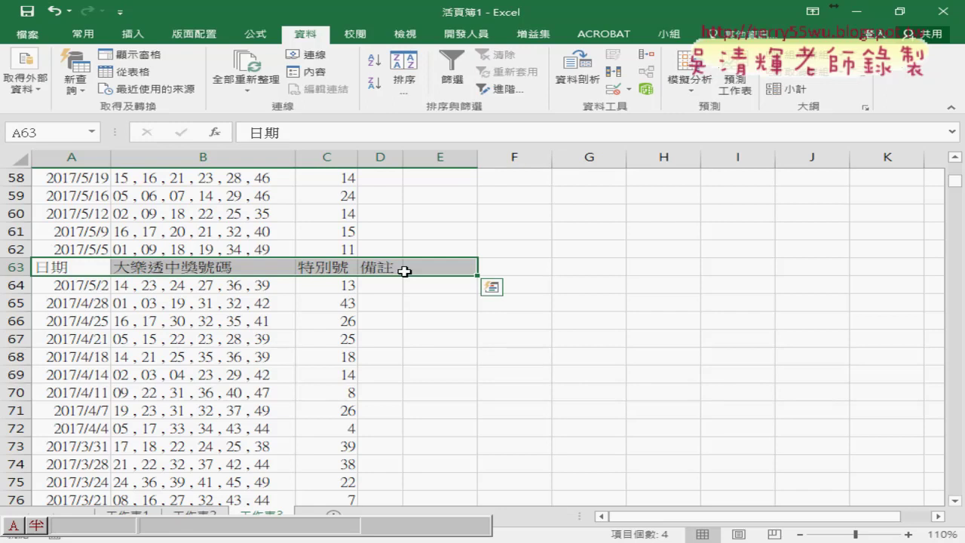
scroll(90, 213, "up", 6)
scroll(90, 213, "up", 9)
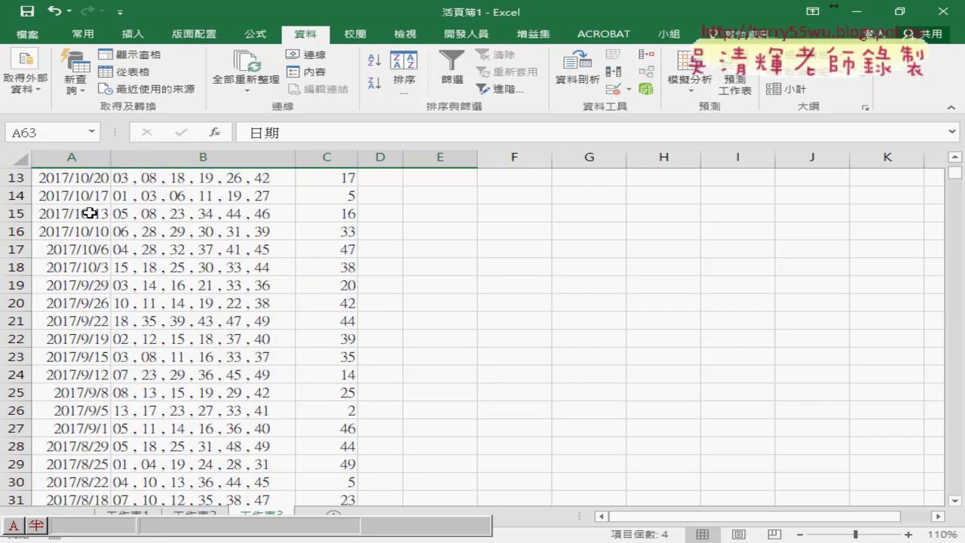
scroll(90, 213, "up", 4)
left_click(81, 160)
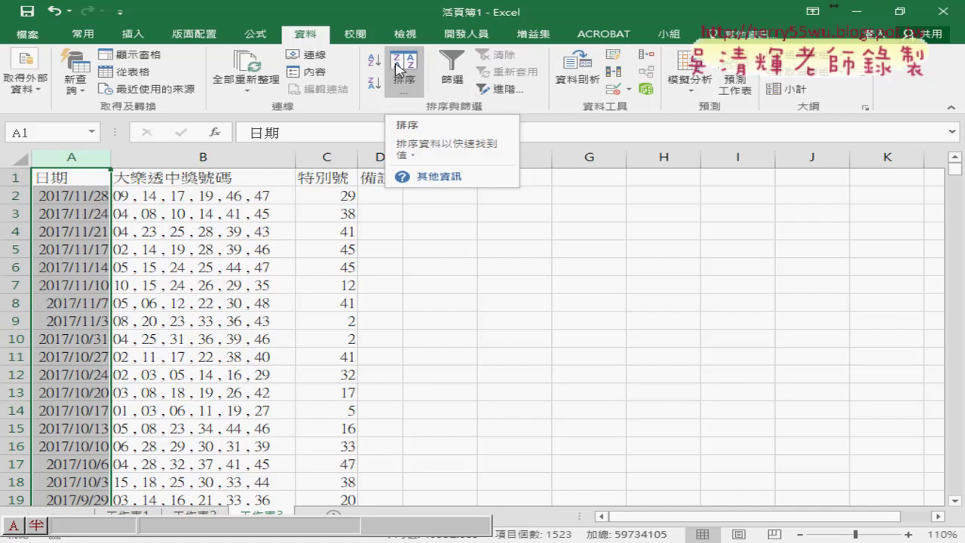
Select cell B12 (02, 03, 05, 14, 16, 29) and bring up Home's Find & Select options.
left_click(181, 374)
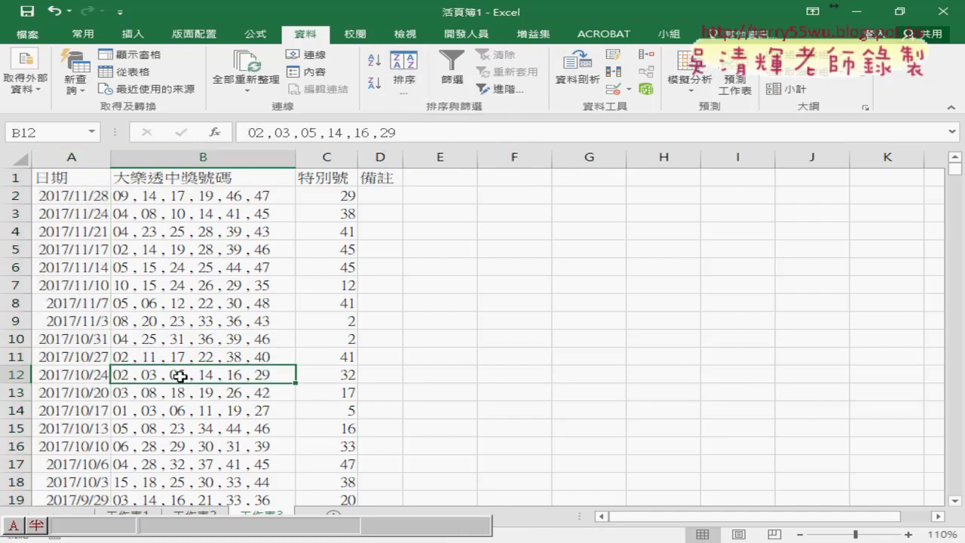
scroll(181, 374, "down", 3)
scroll(181, 376, "up", 1)
scroll(181, 375, "up", 2)
left_click(81, 34)
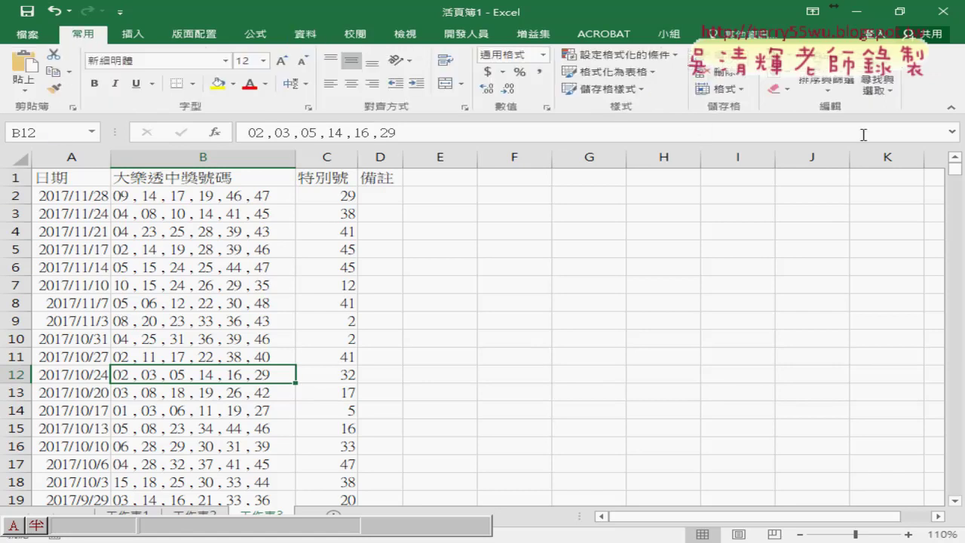
left_click(878, 85)
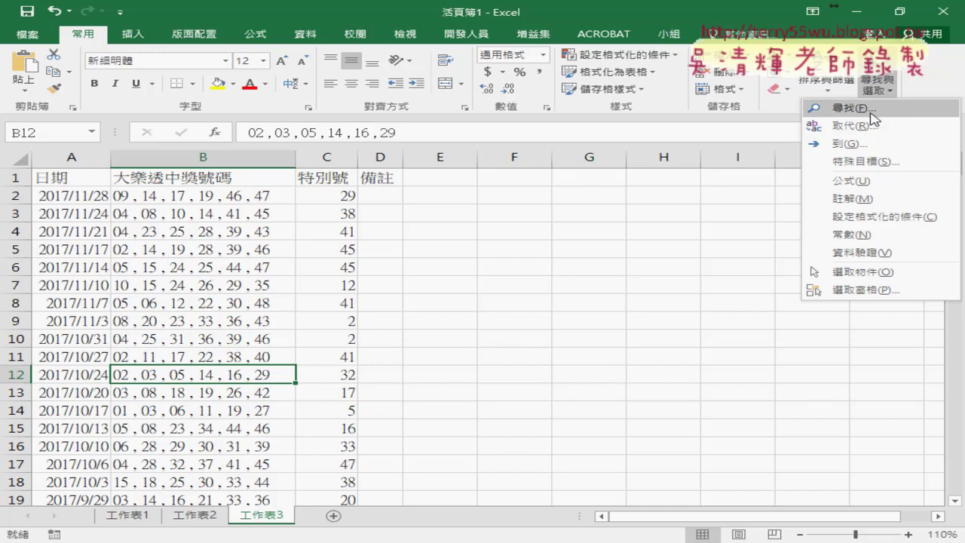
Take the word 日期 from header cell A1 as the Find search term.
left_click(323, 324)
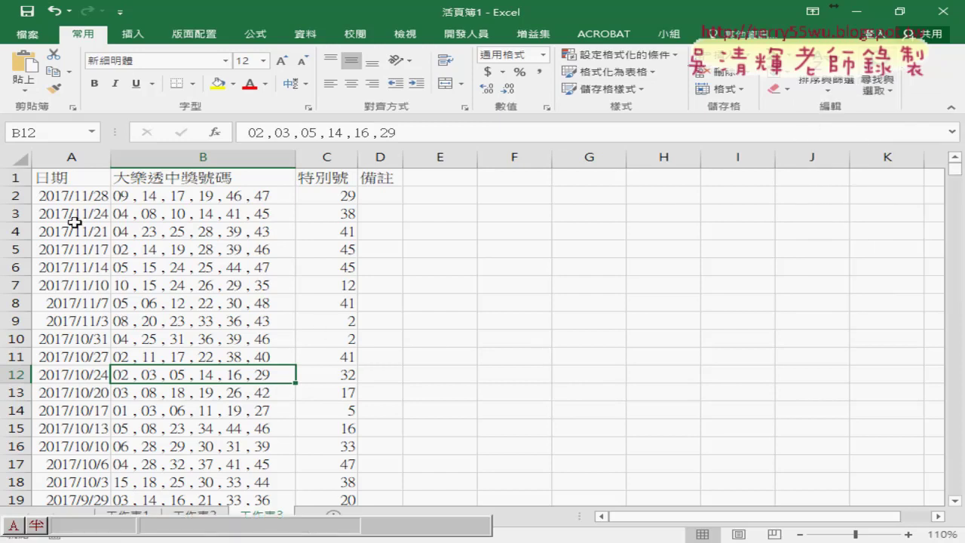
left_click(49, 179)
left_click_drag(253, 133, 214, 139)
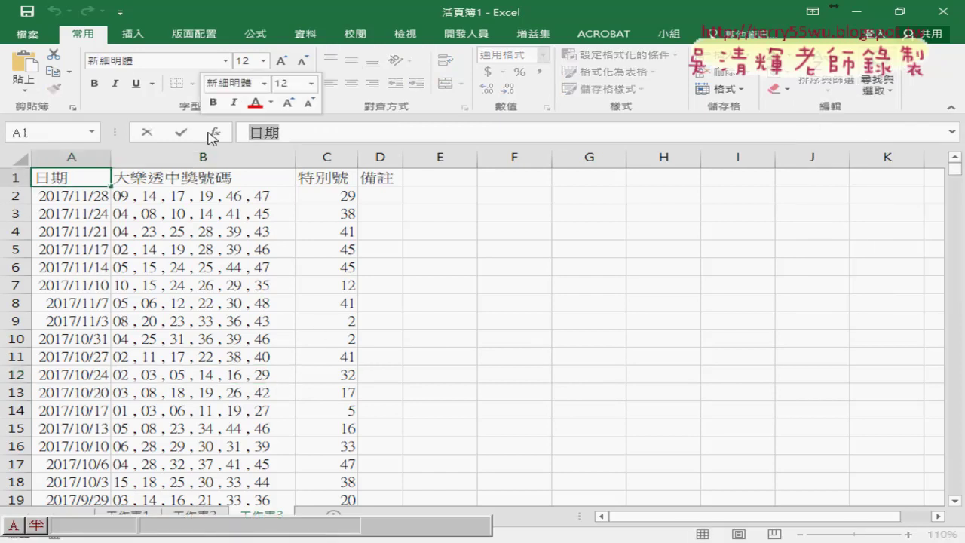
key("Escape")
key("ctrl+f")
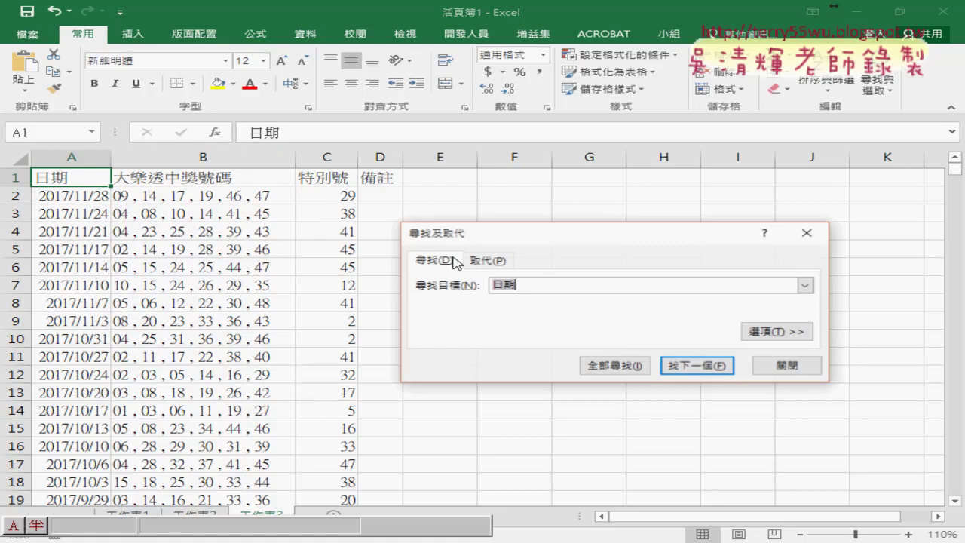
left_click_drag(536, 234, 353, 108)
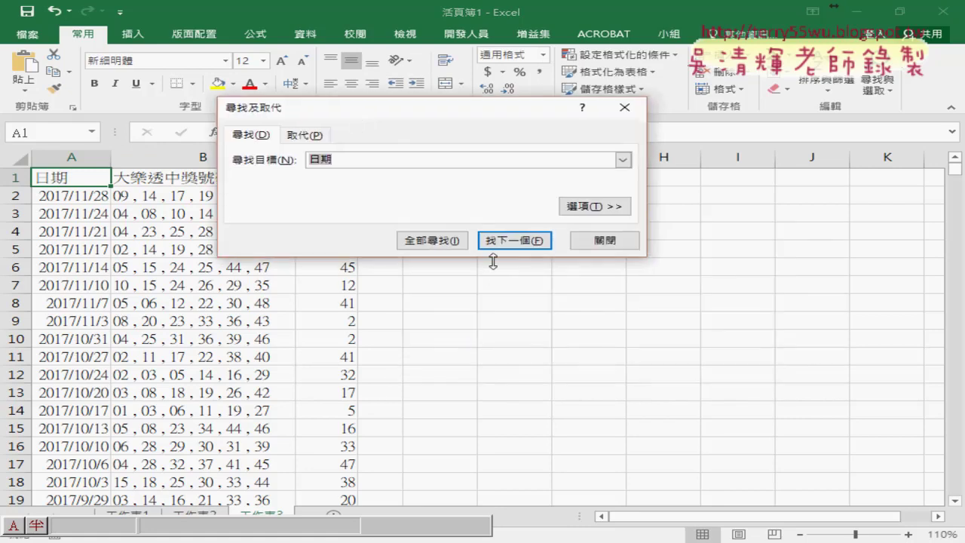
List all 日期 matches and step through A32, A63, A94, A125 and A156.
left_click(428, 241)
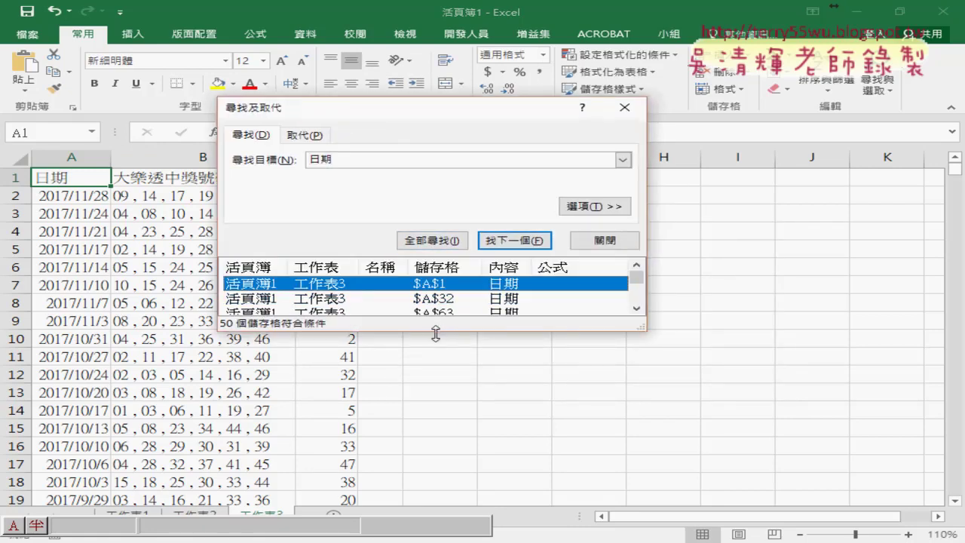
left_click_drag(437, 330, 437, 522)
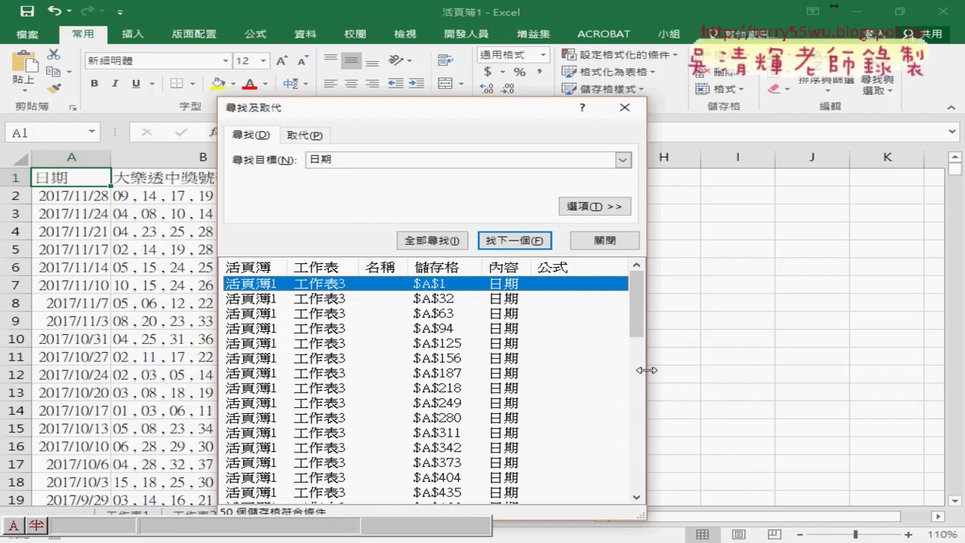
left_click_drag(646, 371, 804, 371)
scroll(792, 301, "down", 1)
scroll(793, 301, "up", 1)
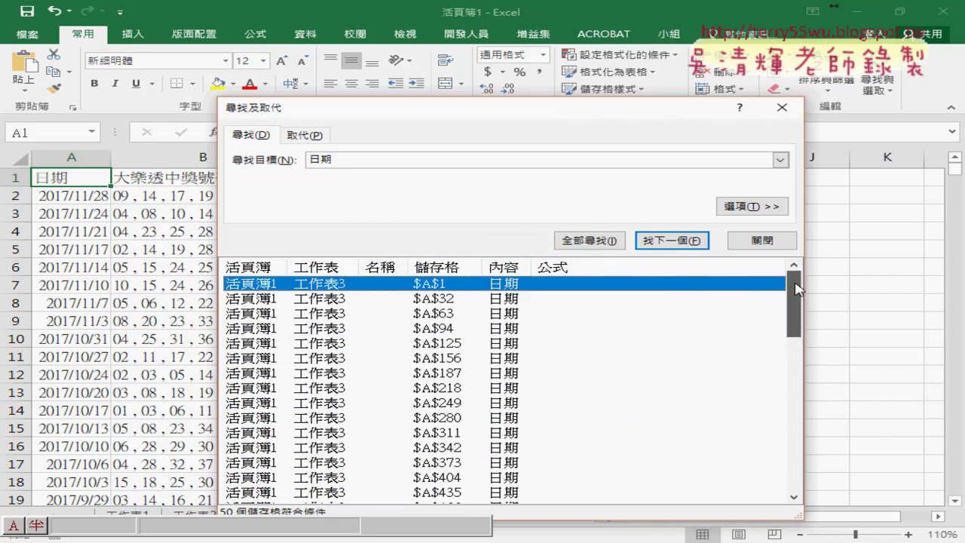
left_click(329, 299)
left_click(329, 313)
left_click(329, 328)
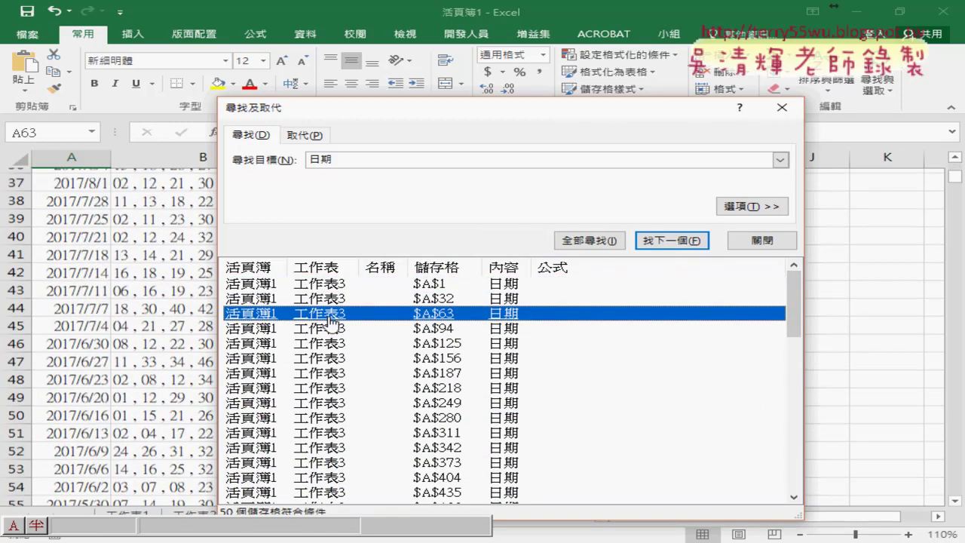
left_click(332, 343)
left_click(347, 357)
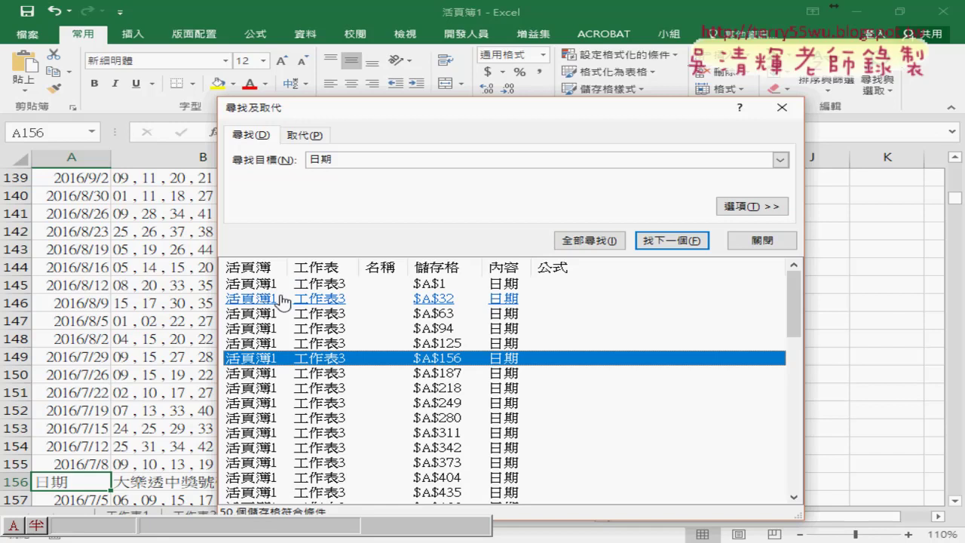
Select the repeated header matches from A32 through A1520.
key("ctrl+a")
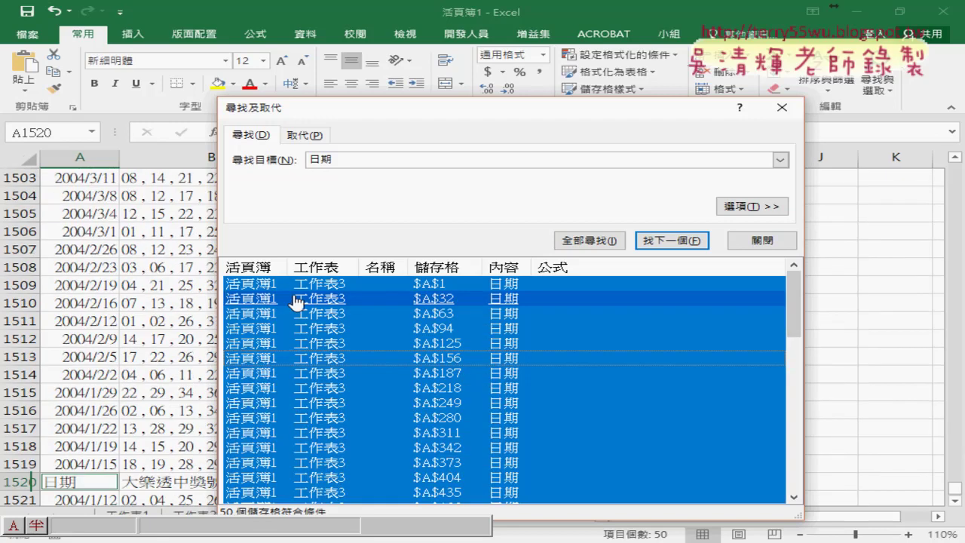
left_click(351, 300)
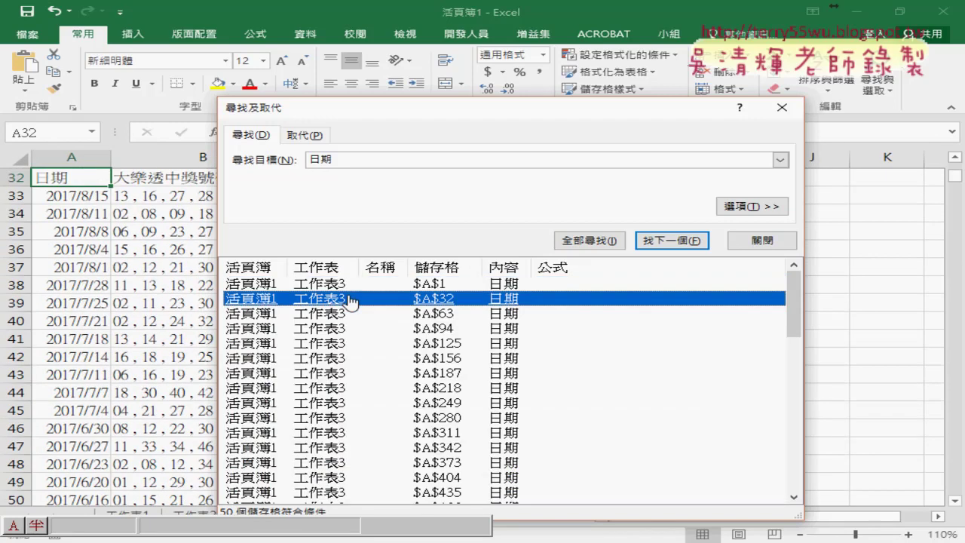
left_click(321, 284)
left_click(321, 300)
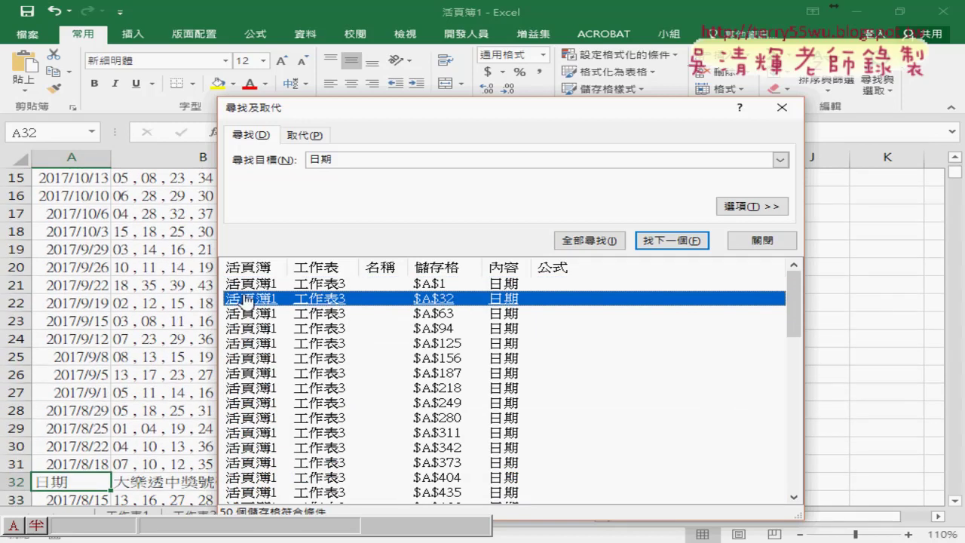
scroll(354, 331, "down", 2)
scroll(360, 334, "up", 2)
left_click_drag(797, 312, 795, 459)
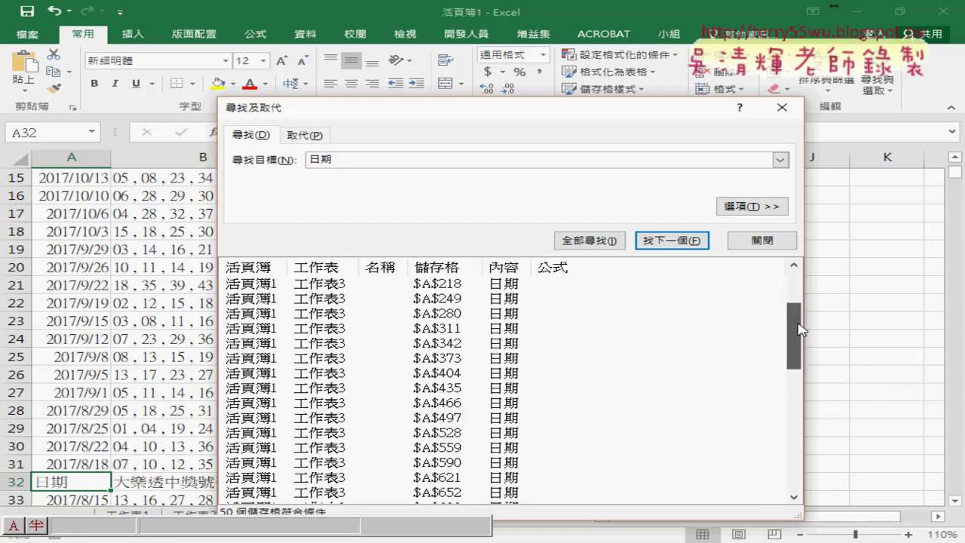
left_click(343, 493, "shift")
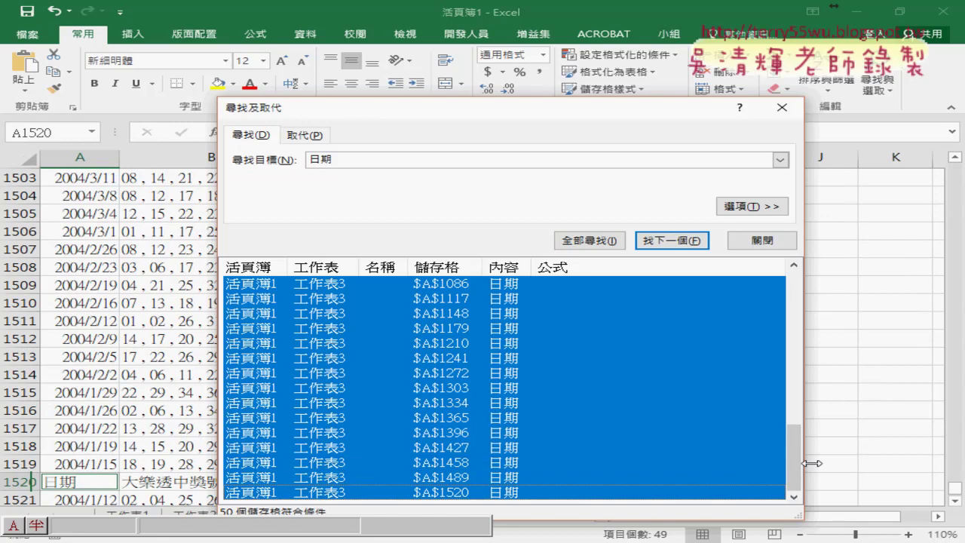
left_click_drag(796, 460, 795, 317)
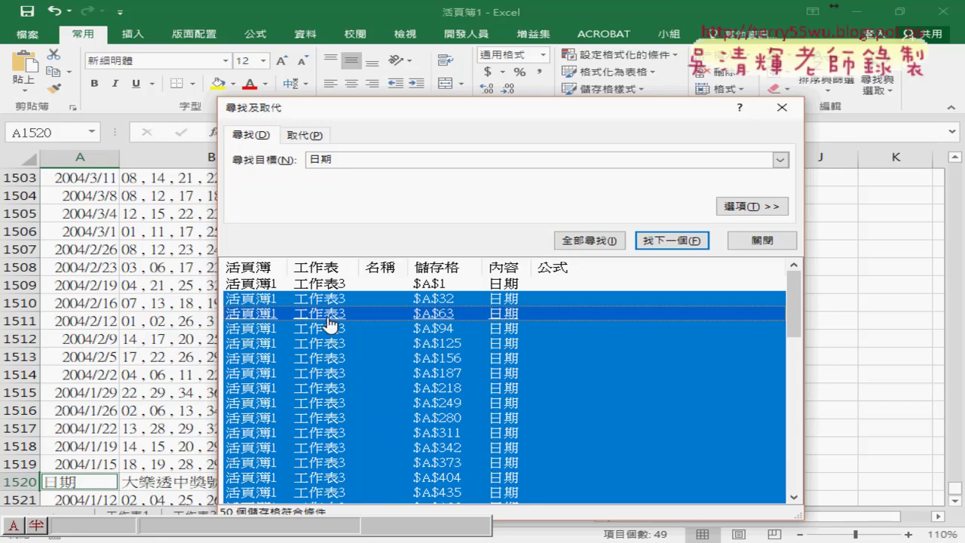
Try the cell menu on the 49 selected header matches, then move the results aside.
right_click(140, 484)
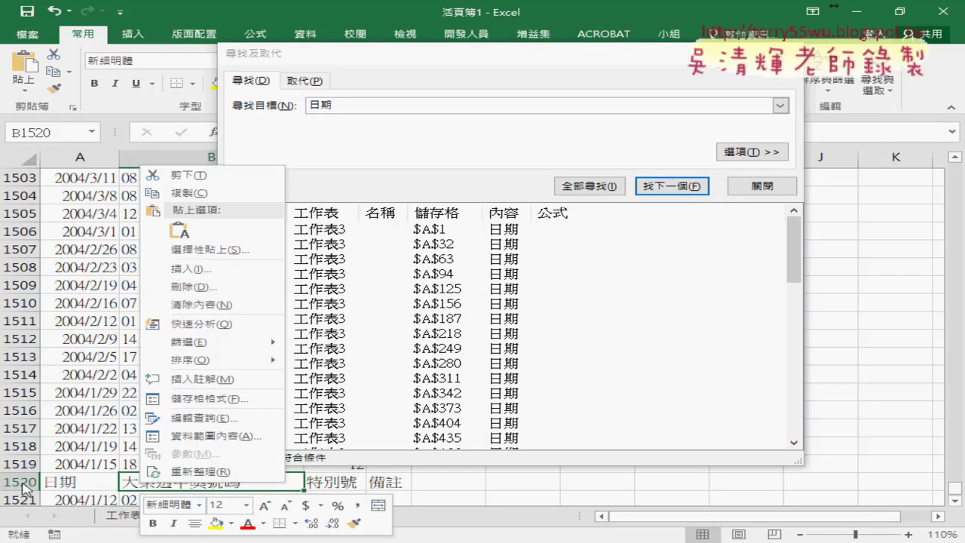
left_click(491, 217)
key("ctrl+a")
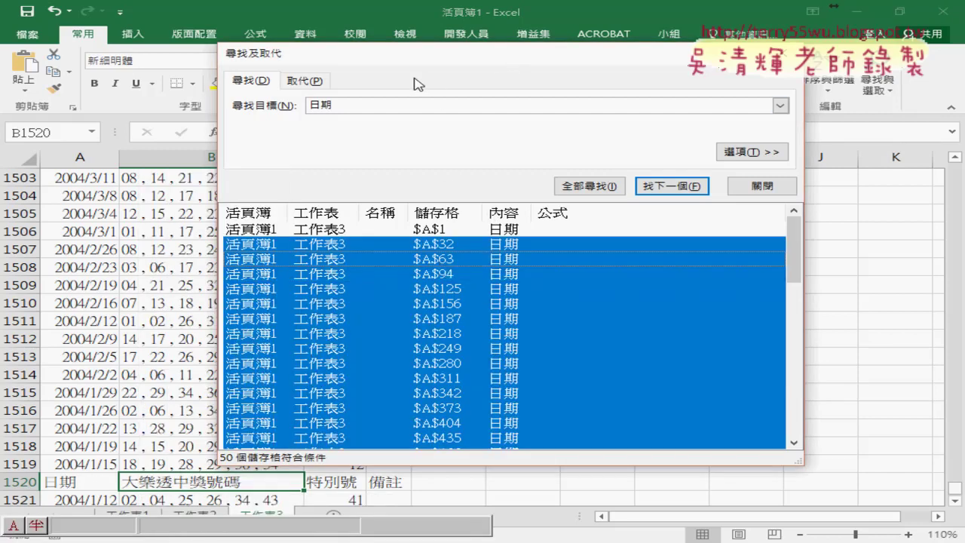
mouse_move(398, 53)
left_mouse_down()
mouse_move(271, 65)
mouse_move(310, 69)
left_mouse_up()
Point out the repeated 日期 header in A32, return to A1 and close Find and Replace.
key("ctrl+minus")
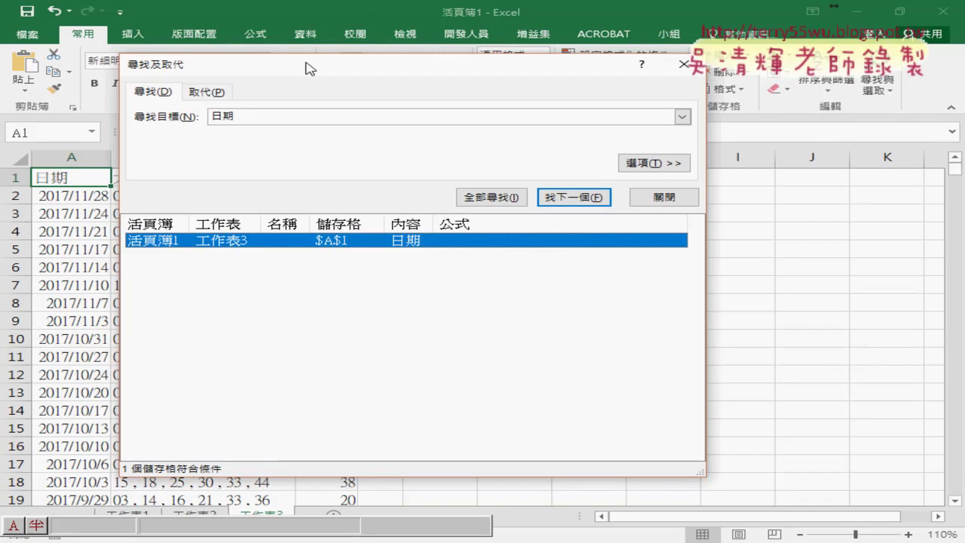
left_click(66, 357)
scroll(66, 356, "down", 3)
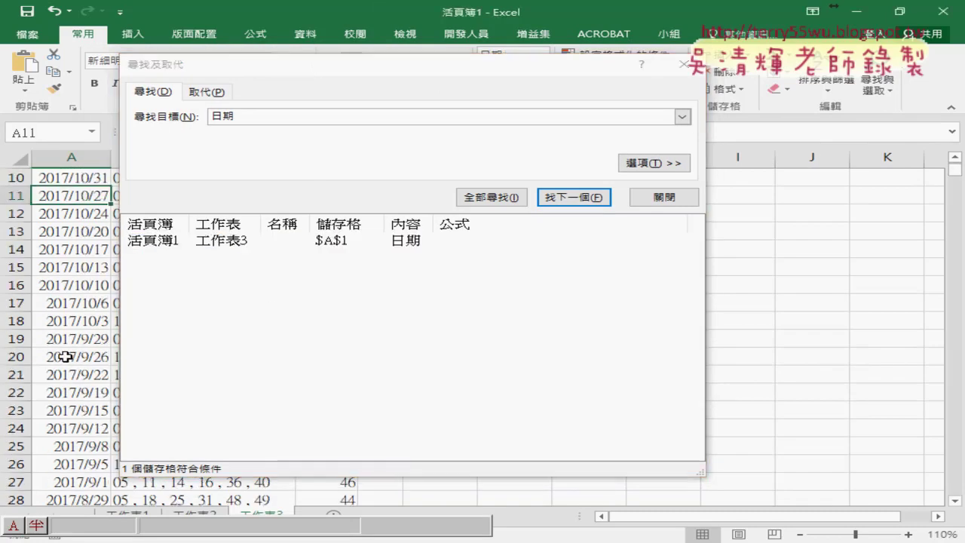
scroll(67, 357, "down", 4)
scroll(66, 357, "down", 3)
scroll(66, 325, "up", 2)
left_click(71, 307)
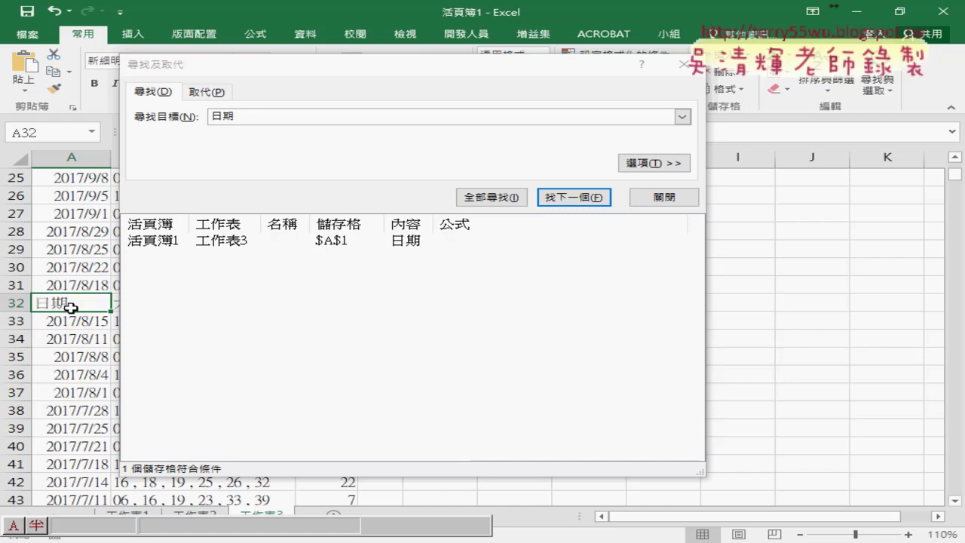
key("ctrl+Home")
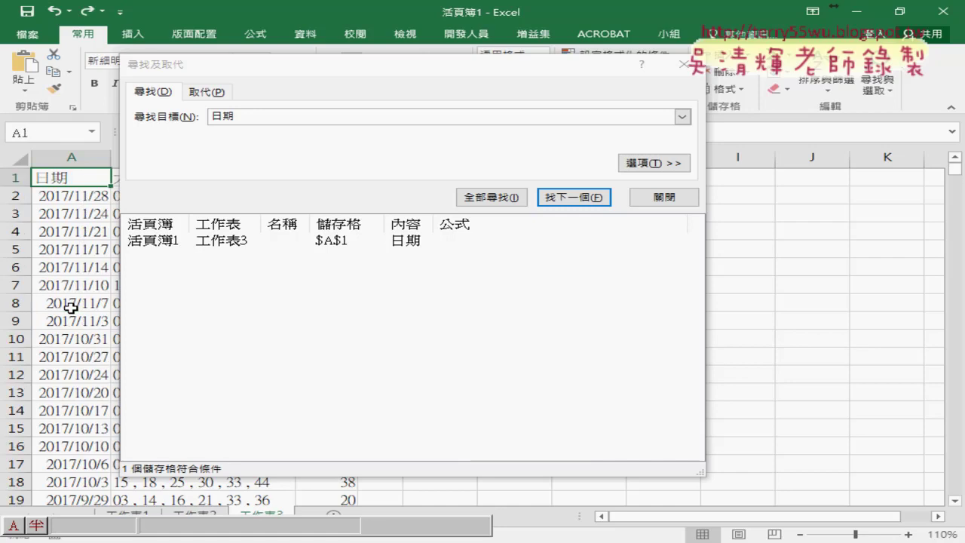
left_click(784, 344)
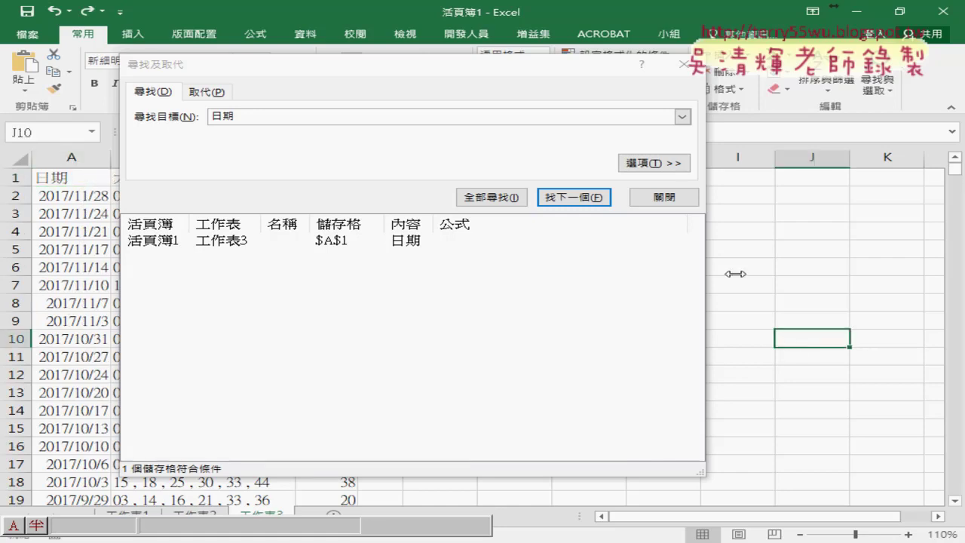
left_click(356, 322)
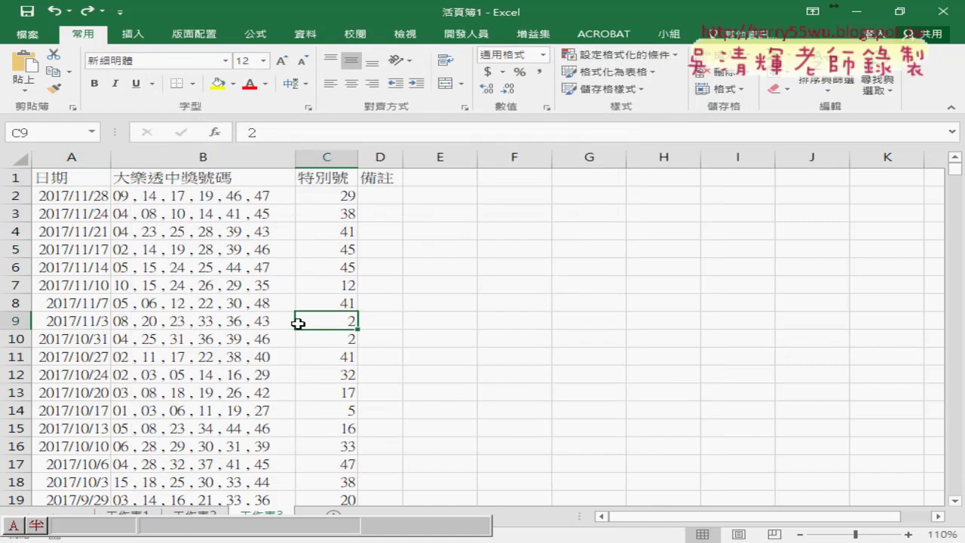
Find all 日期 cells and select the matches from A1 to A1520.
left_click(877, 82)
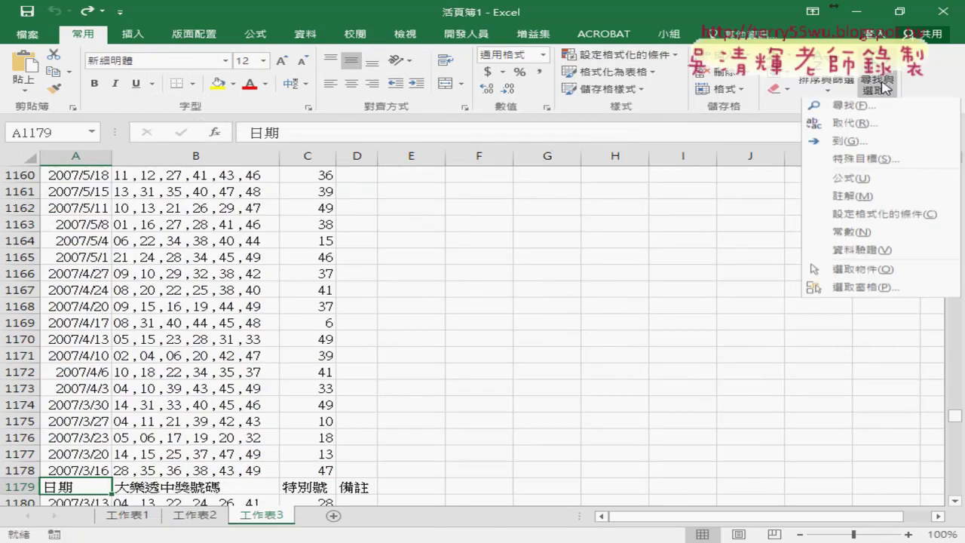
left_click(822, 103)
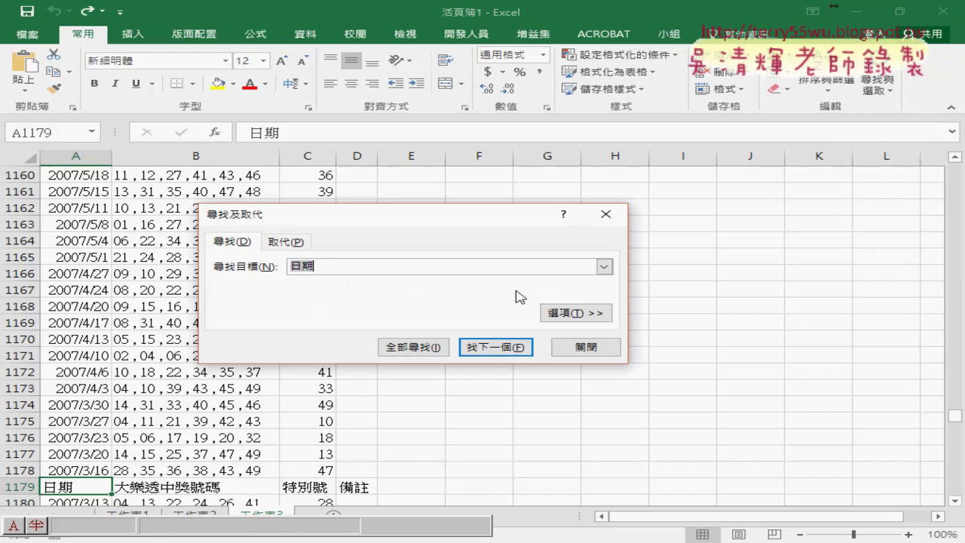
left_click(436, 350)
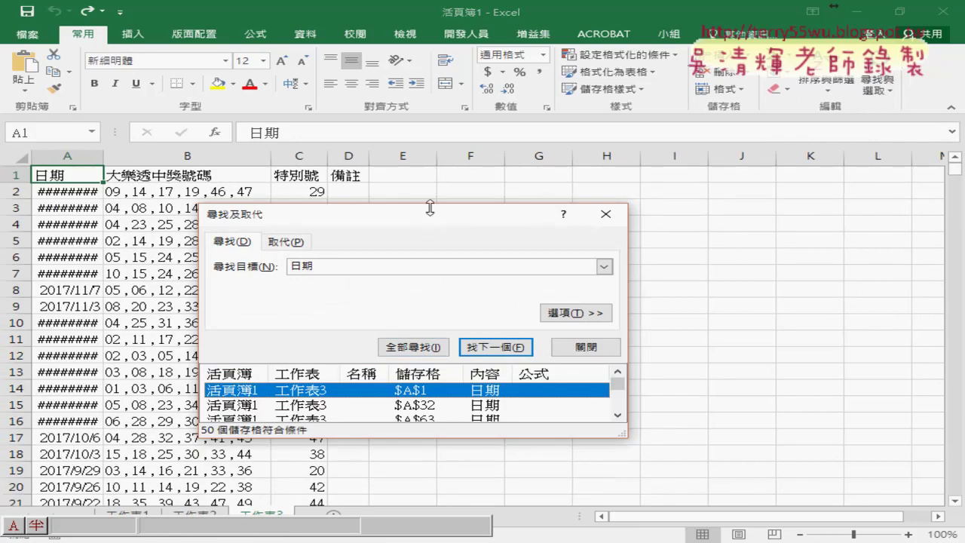
left_click_drag(430, 208, 430, 46)
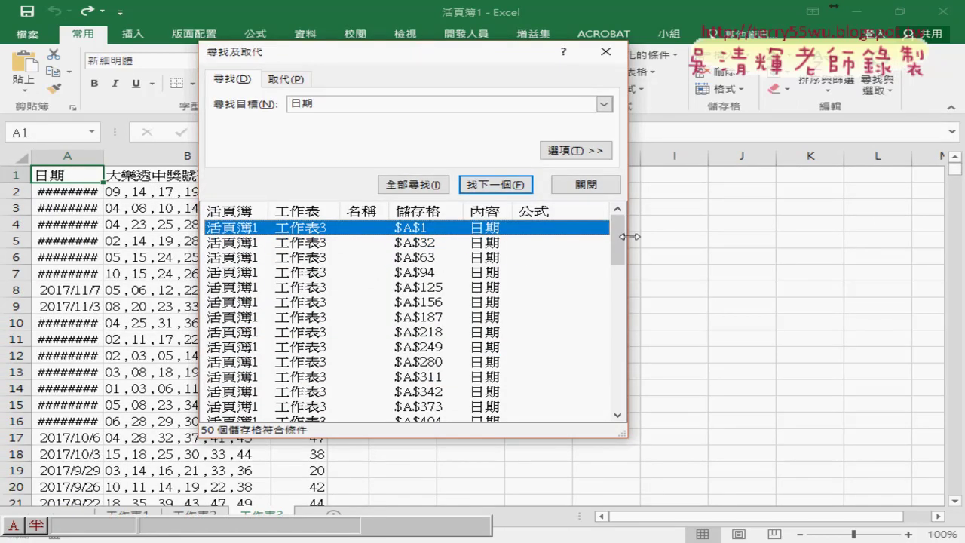
left_click(483, 242)
mouse_move(617, 239)
left_mouse_down()
mouse_move(623, 362)
mouse_move(588, 428)
left_mouse_up()
left_click(334, 406)
key("ctrl+a")
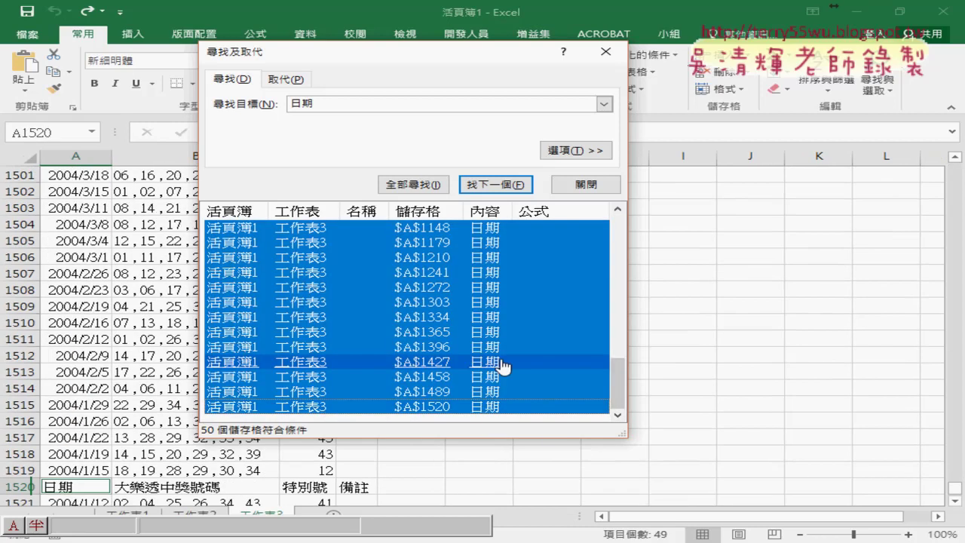
left_click_drag(491, 58, 425, 126)
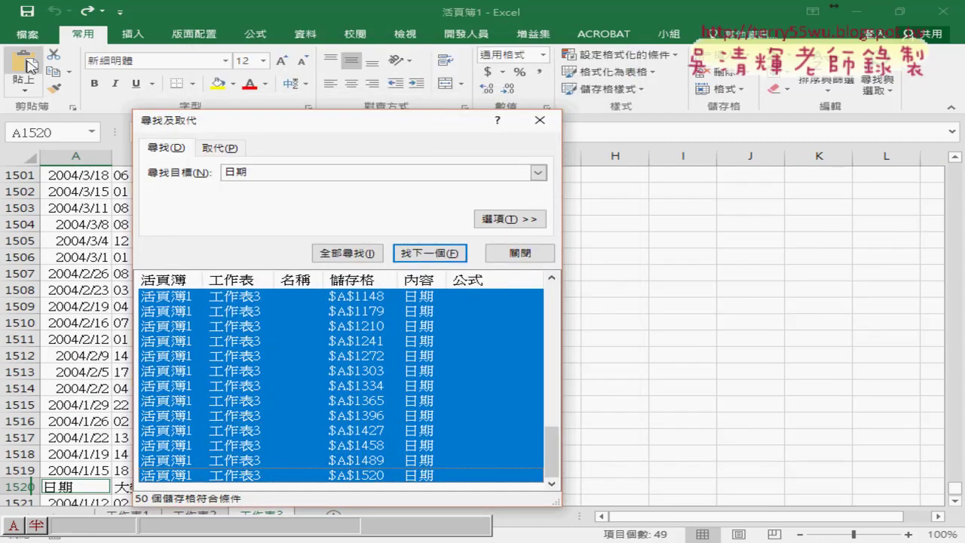
Keep every match except $A$1 selected and delete those entire sheet rows.
left_click(750, 79)
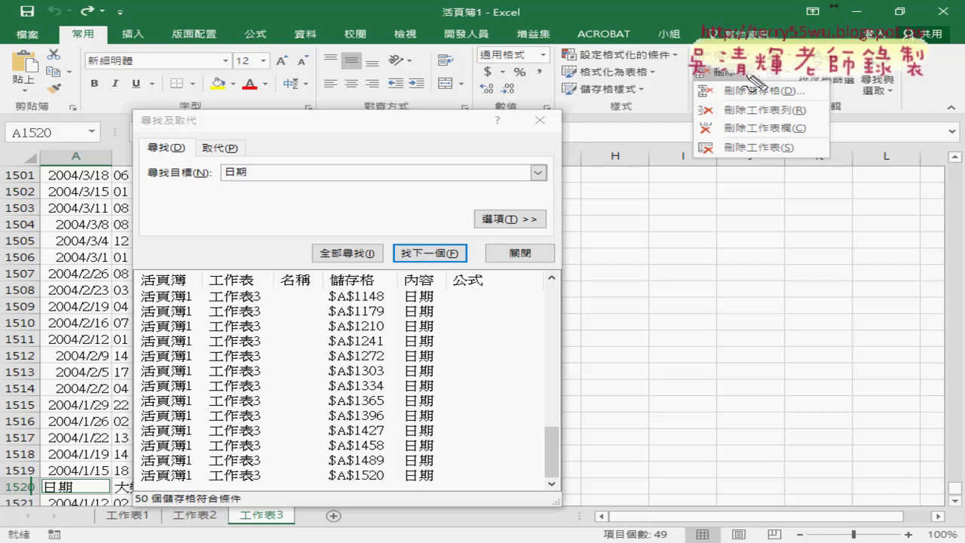
mouse_move(691, 98)
left_mouse_down()
mouse_move(688, 118)
mouse_move(808, 97)
mouse_move(688, 113)
left_mouse_up()
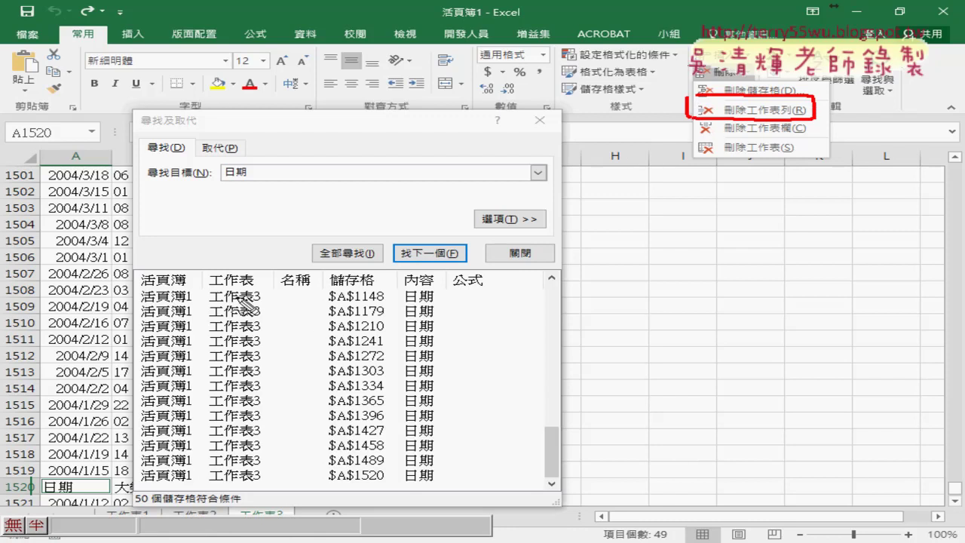
mouse_move(443, 355)
left_mouse_down()
mouse_move(682, 122)
mouse_move(677, 129)
left_mouse_up()
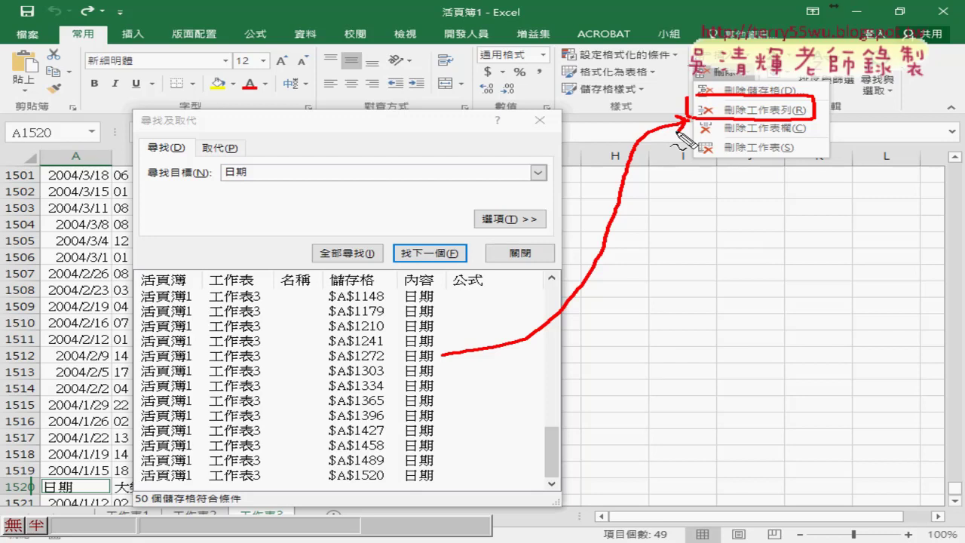
key("Escape")
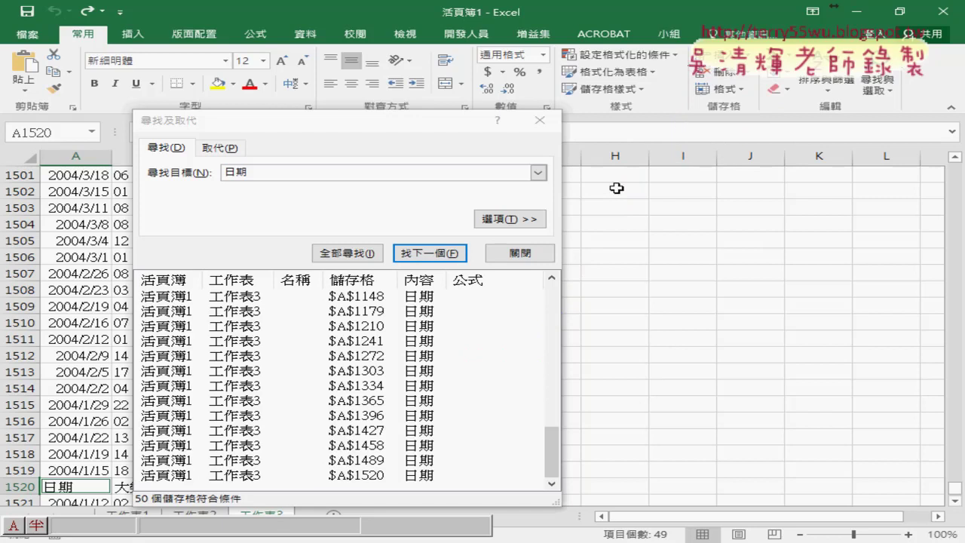
left_click_drag(535, 442, 552, 294)
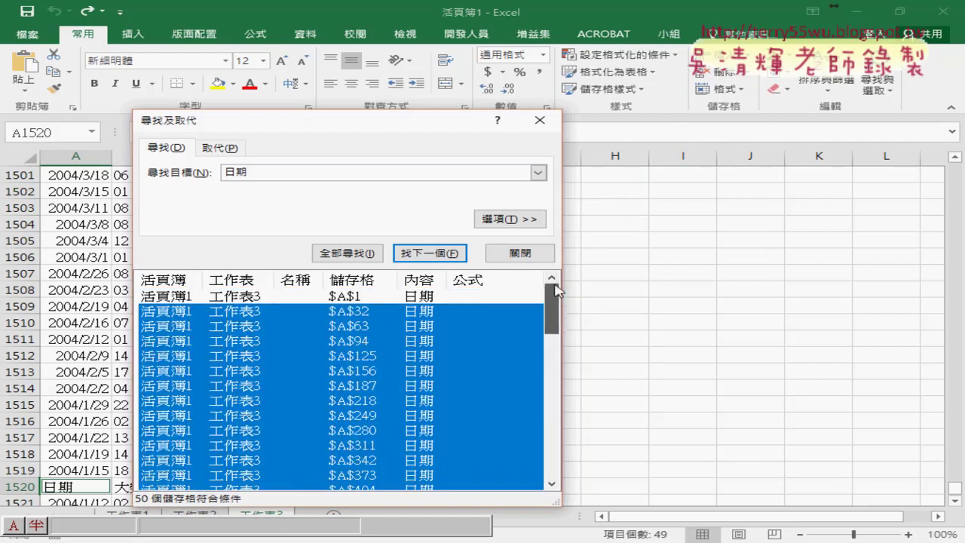
left_click(743, 72)
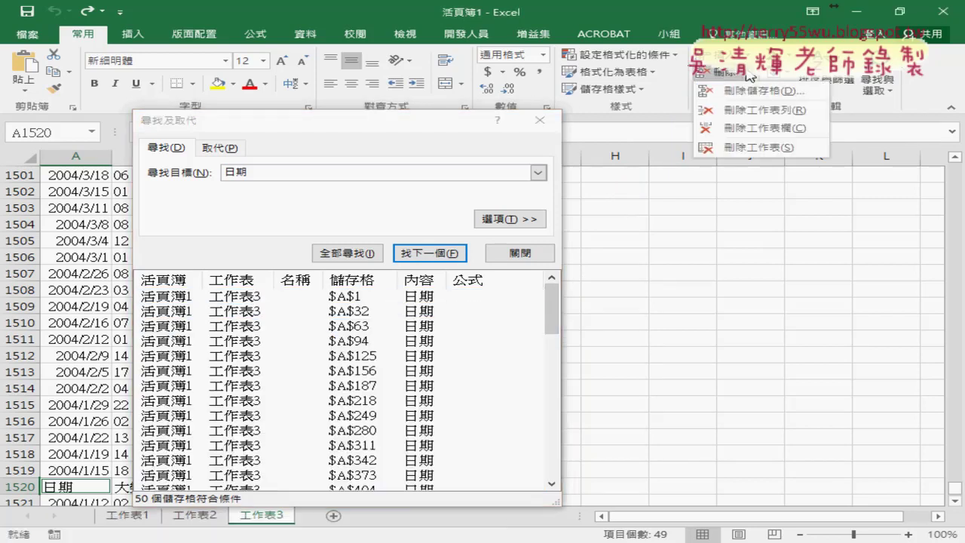
left_click(767, 108)
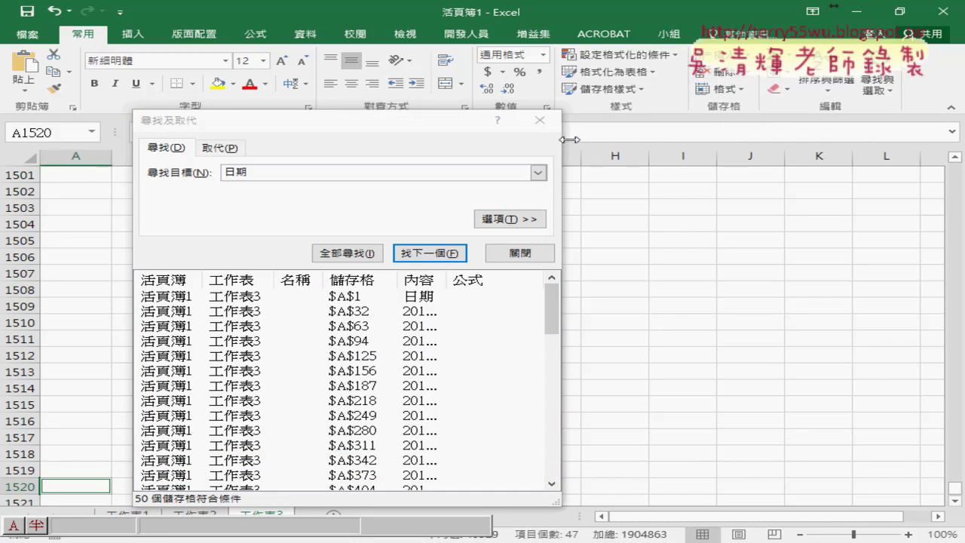
left_click(539, 120)
Undo the deletion, restoring the 49 repeated 日期 header rows.
scroll(260, 319, "up", 6)
scroll(260, 319, "up", 4)
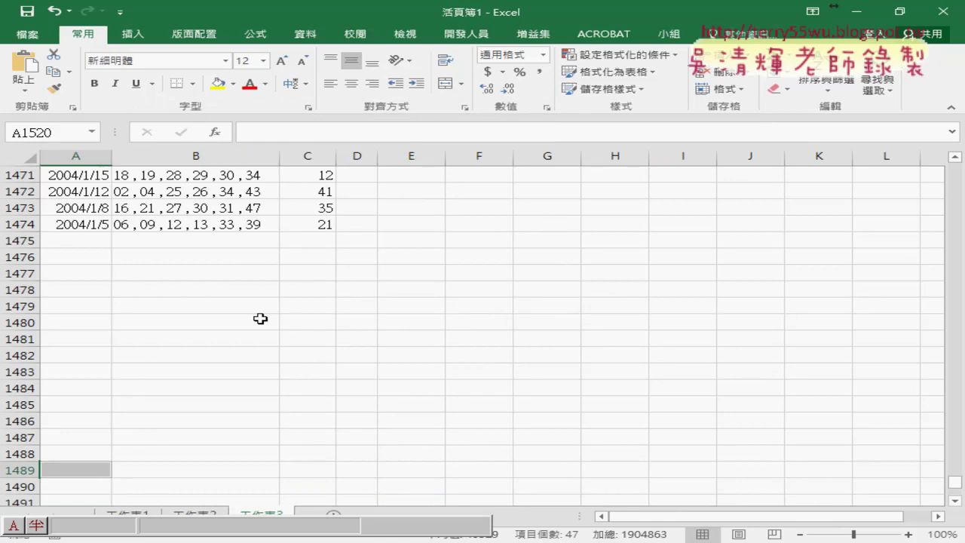
scroll(260, 319, "up", 8)
scroll(260, 319, "up", 5)
scroll(261, 319, "up", 9)
scroll(260, 319, "up", 9)
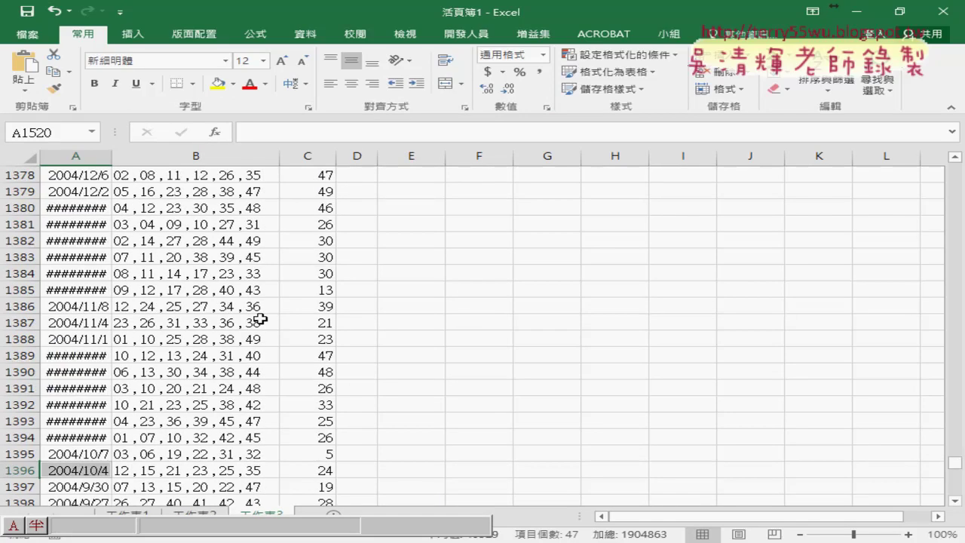
scroll(260, 319, "up", 10)
scroll(260, 319, "up", 5)
scroll(261, 319, "up", 13)
scroll(260, 319, "up", 7)
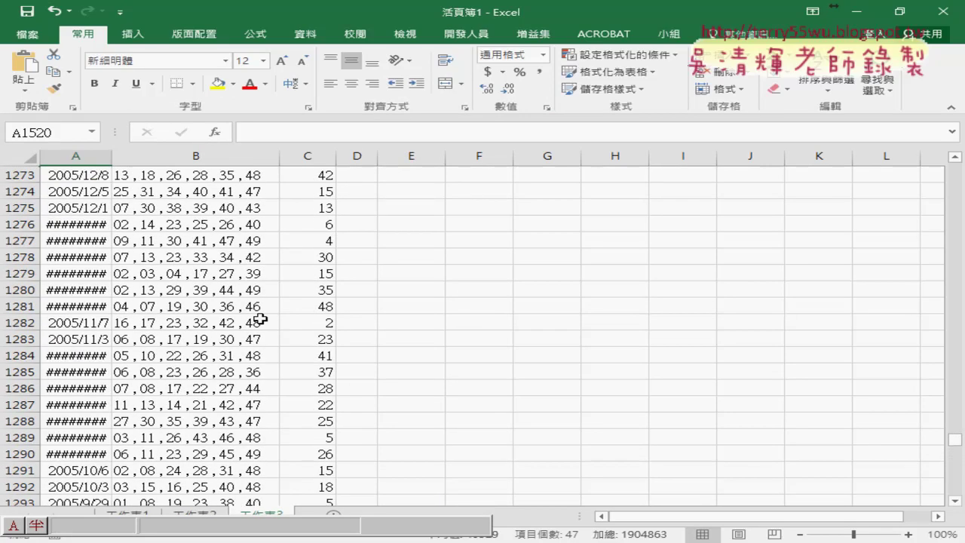
scroll(260, 319, "up", 13)
left_click_drag(955, 437, 956, 168)
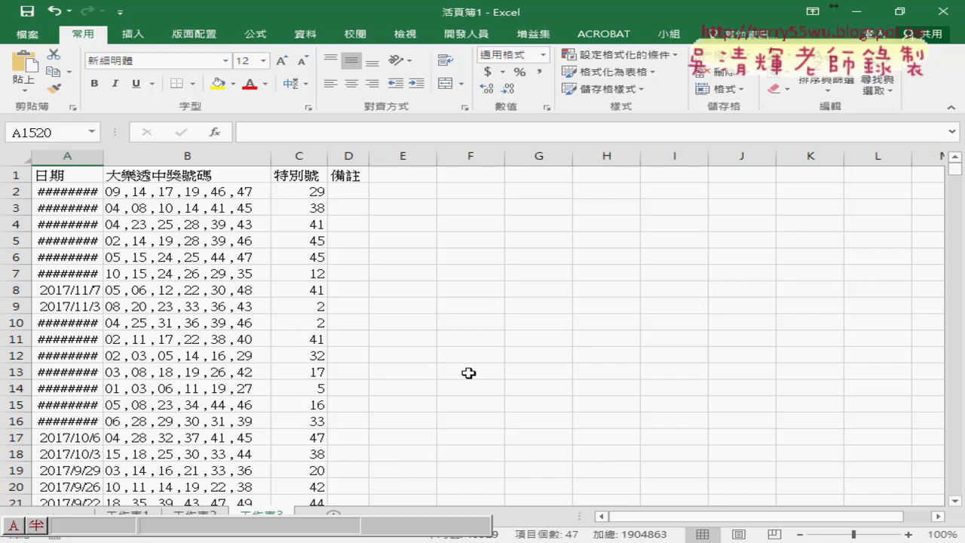
key("Return")
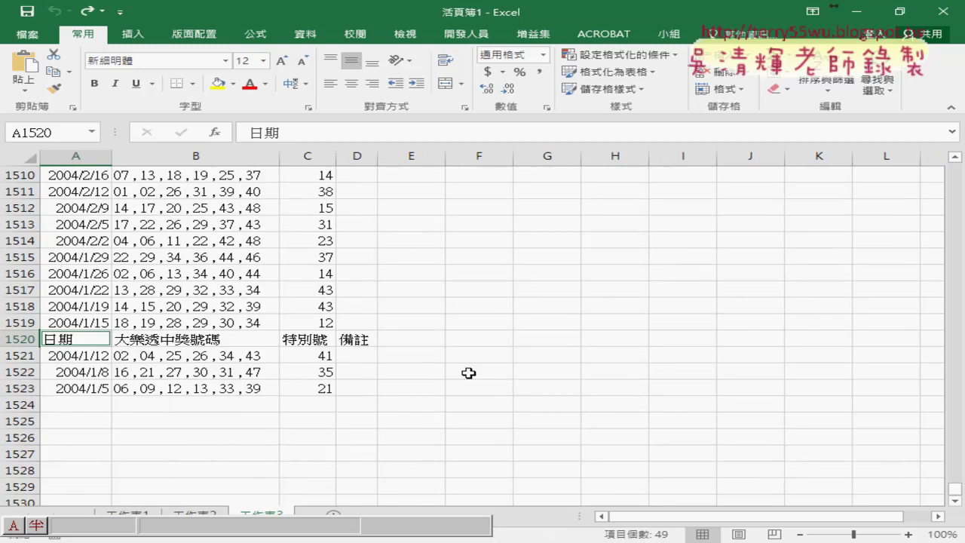
left_click(472, 366)
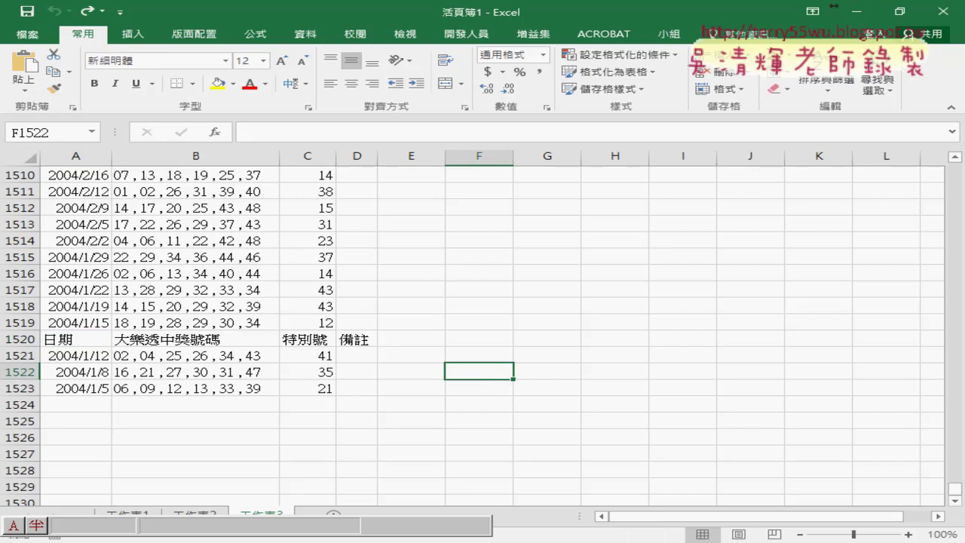
Select the row-deleting VBA code in the Google Docs notes and switch to the VBA editor.
mouse_move(483, 536)
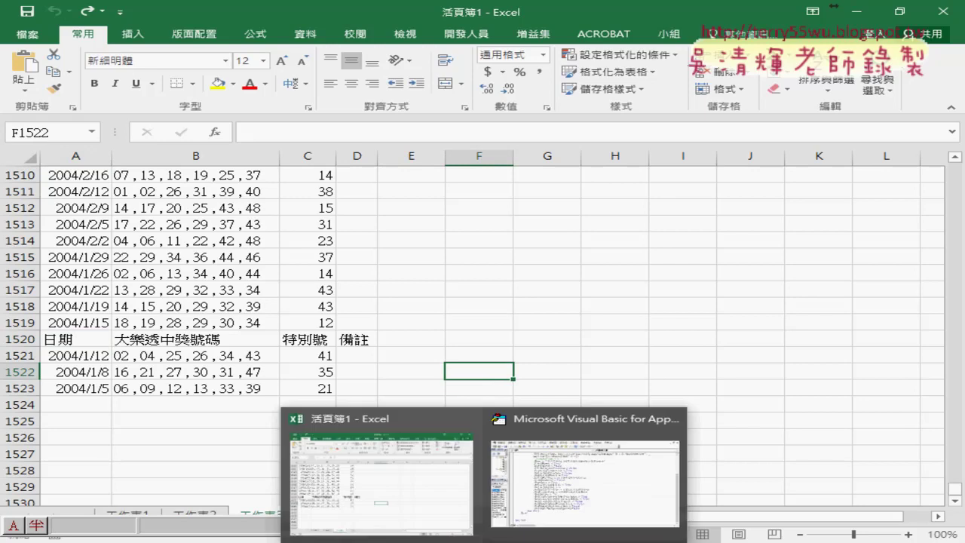
mouse_move(256, 537)
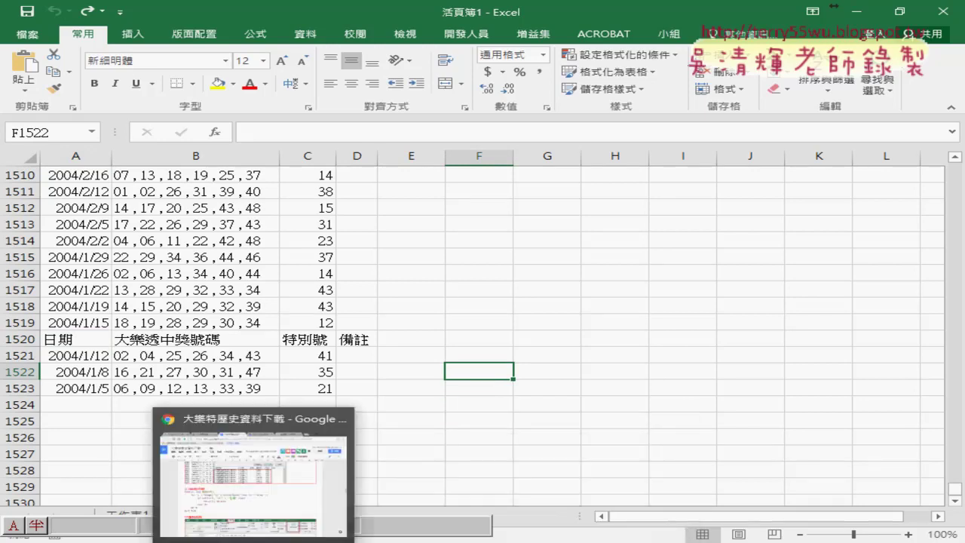
left_click(256, 512)
left_click_drag(185, 407, 85, 316)
key("ctrl+c")
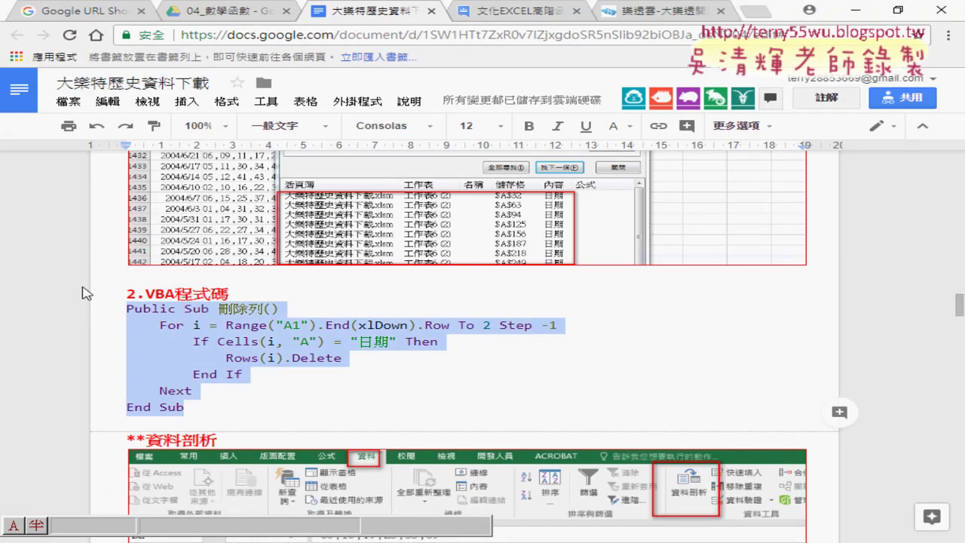
mouse_move(485, 537)
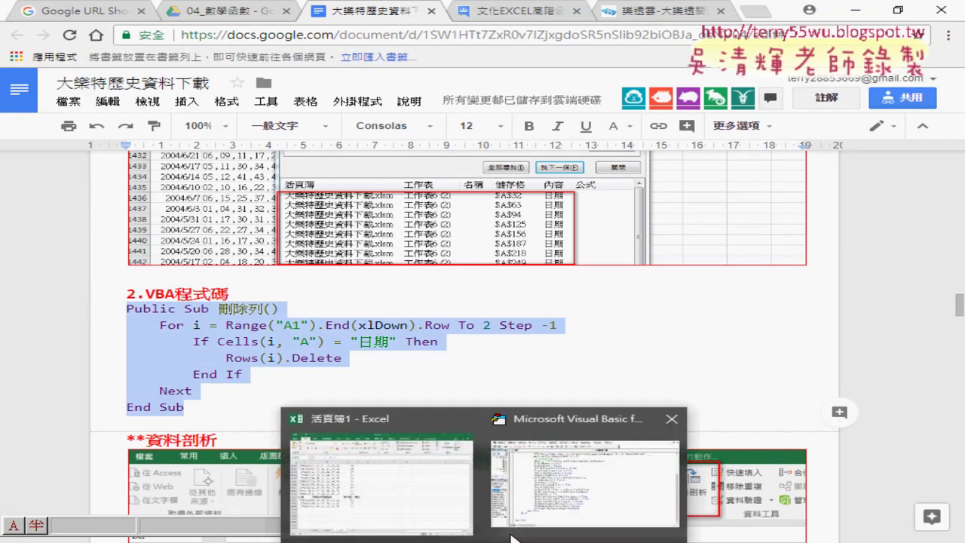
left_click(556, 492)
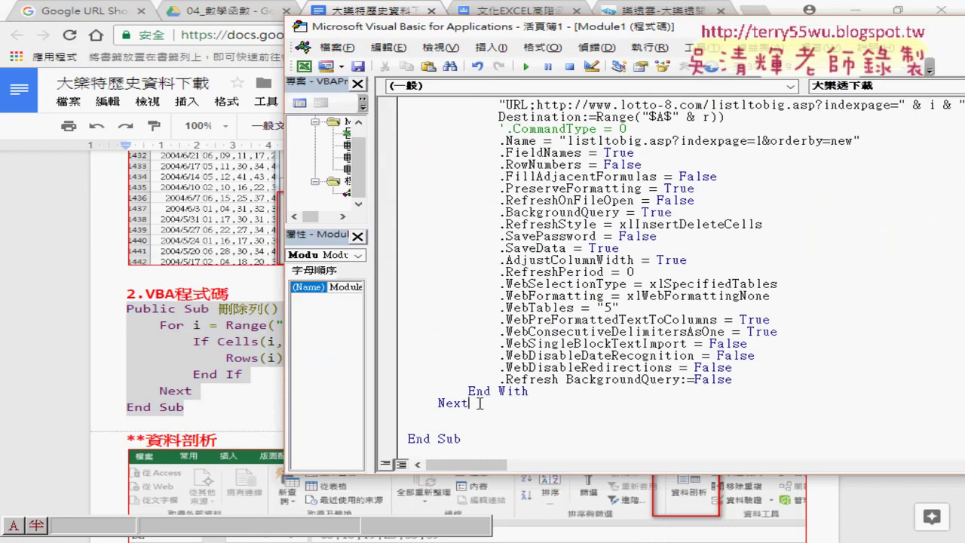
Paste the 刪除列 procedure below the existing macro's End Sub in Module1.
scroll(479, 403, "up", 1)
key("Down")
key("Down")
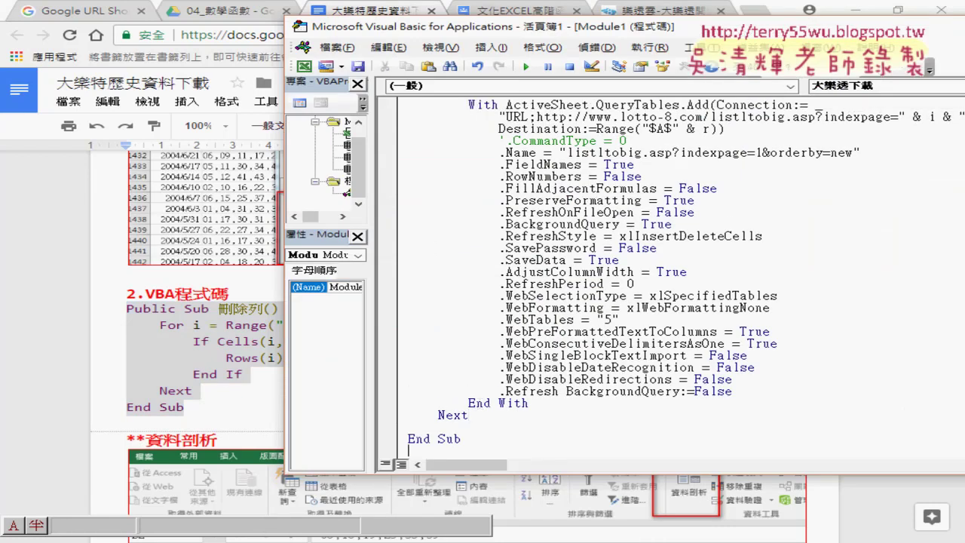
key("Down")
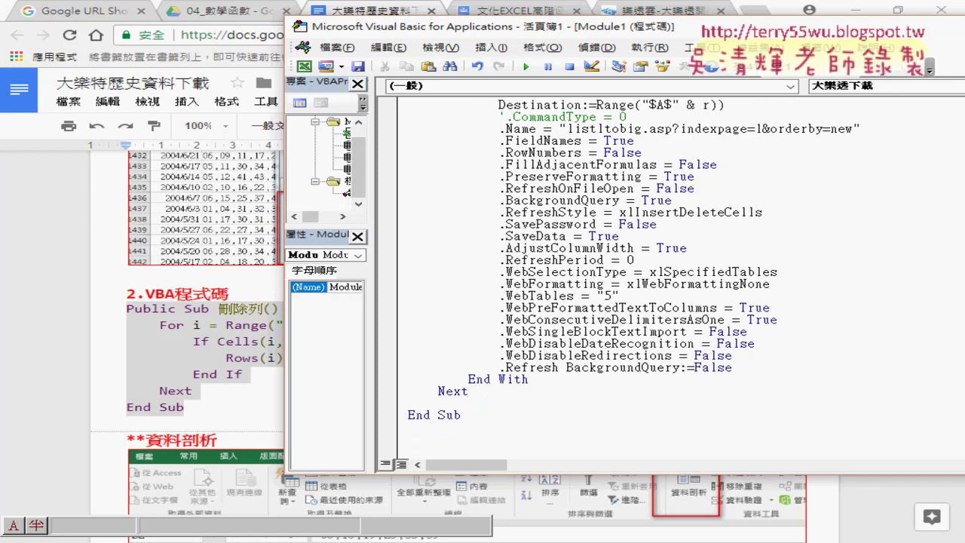
key("ctrl+v")
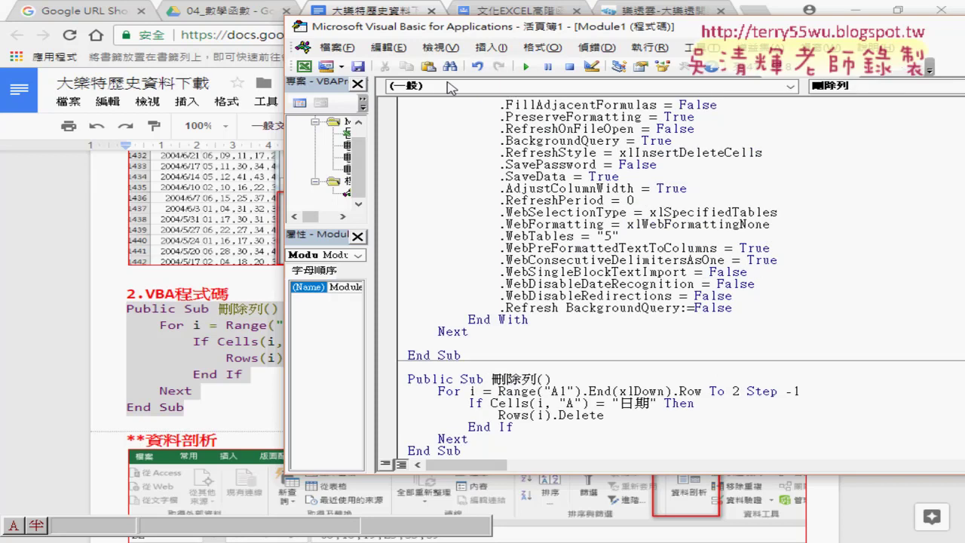
left_click_drag(492, 379, 536, 379)
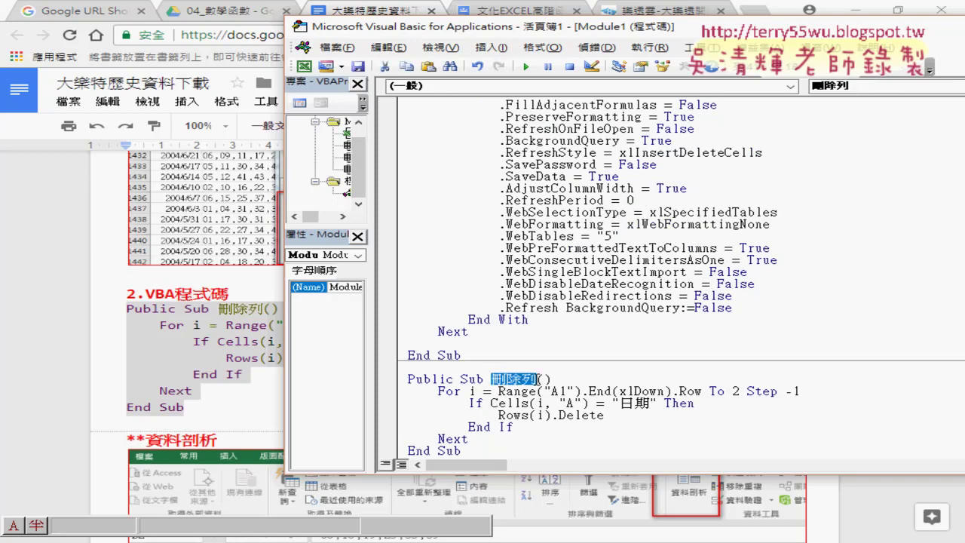
Resize the VBA editor and review the For loop's last-row expression and end value 2.
left_click(856, 11)
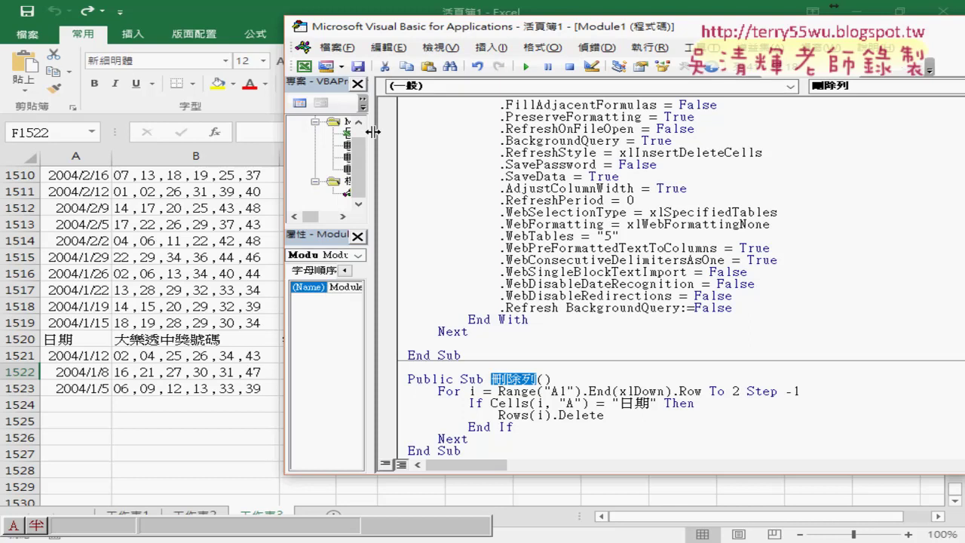
left_click_drag(370, 134, 356, 133)
left_click_drag(390, 26, 234, 27)
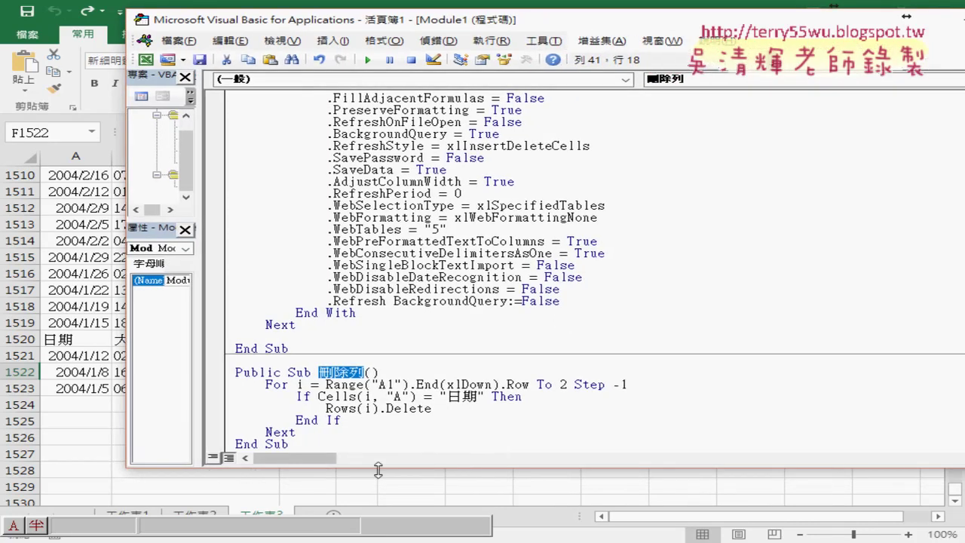
left_click_drag(378, 468, 378, 492)
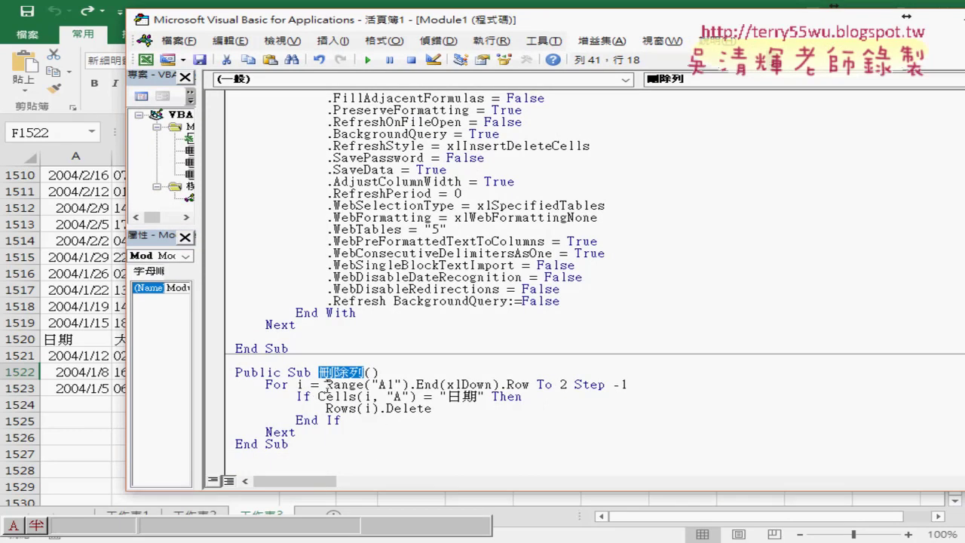
left_click_drag(326, 384, 530, 386)
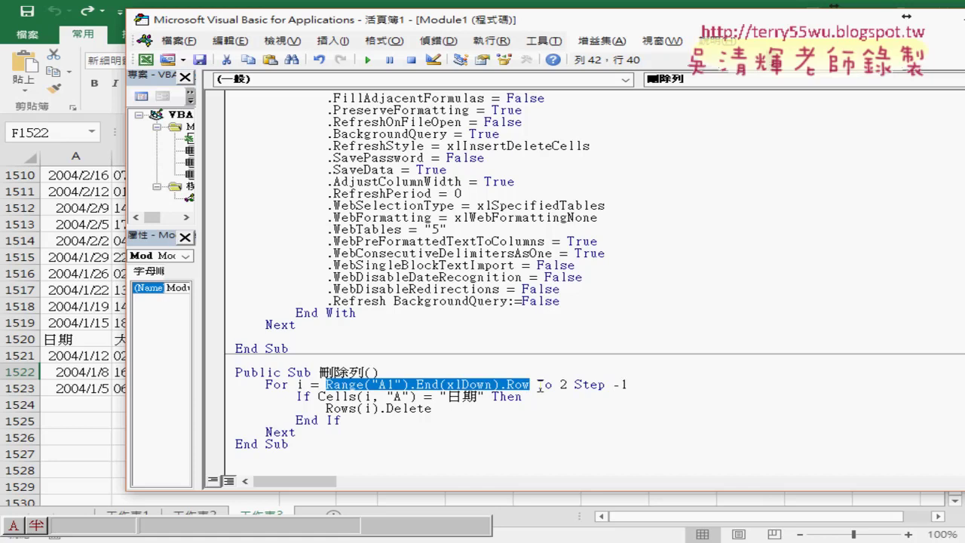
double_click(563, 385)
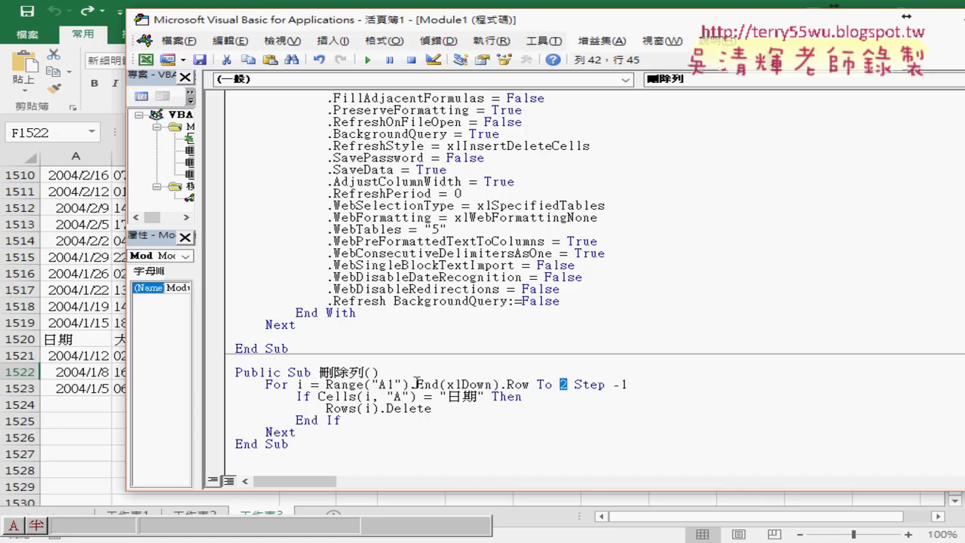
key("alt+F11")
left_click(96, 385)
Check header row 1, then review the loop's last-row expression and Step -1 in the code.
key("ctrl+Home")
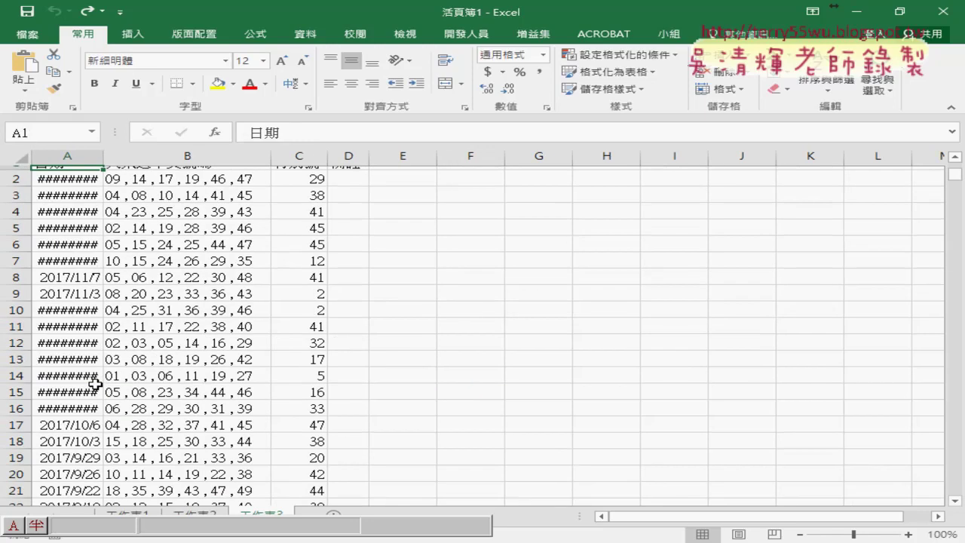
left_click(16, 175)
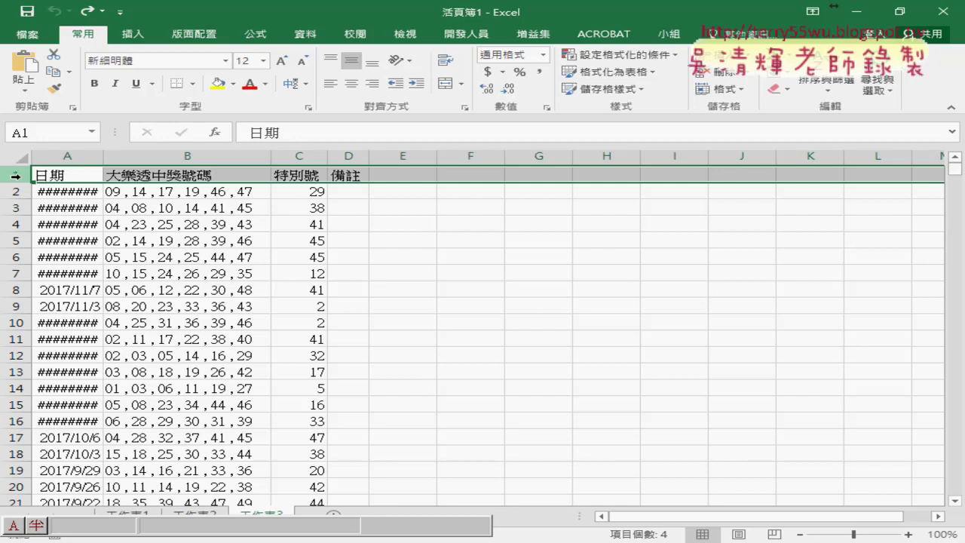
mouse_move(484, 539)
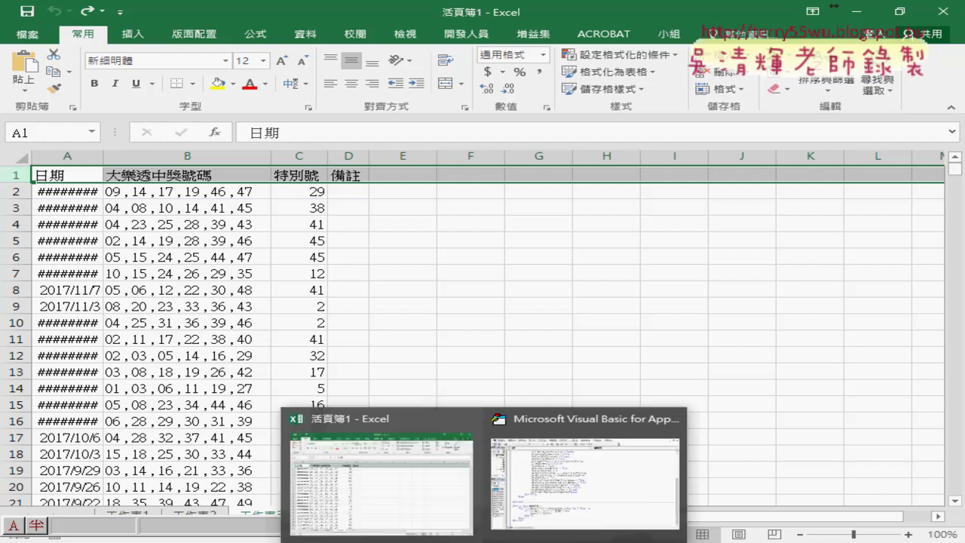
left_click(577, 497)
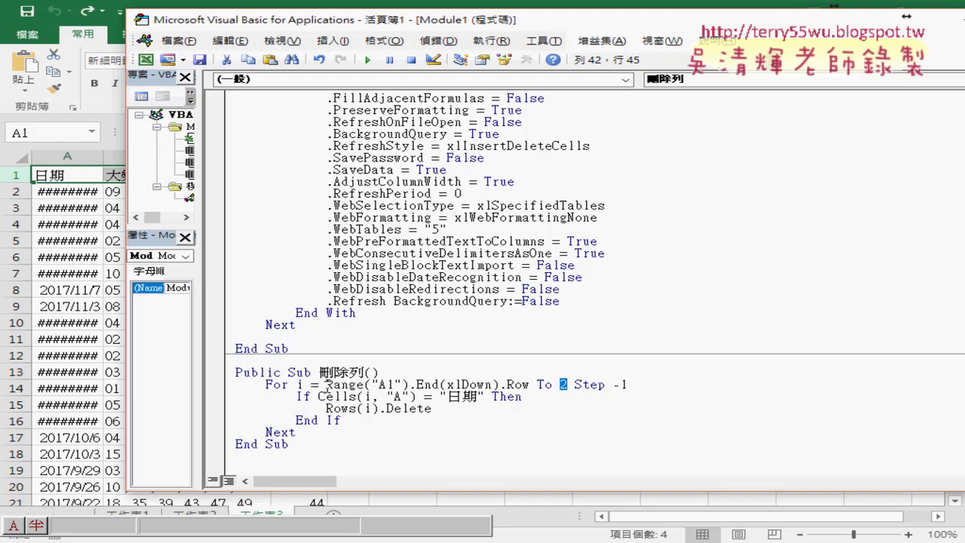
left_click_drag(326, 384, 532, 385)
left_click(543, 385)
left_click_drag(574, 384, 630, 385)
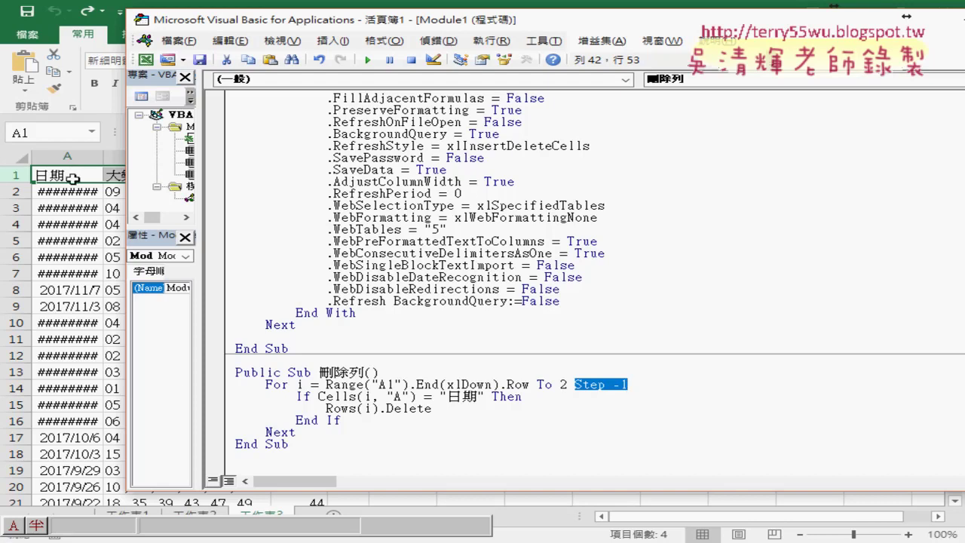
Select the repeated 日期 headers in A32 and A63 on the sheet, then go back to the code.
left_click(77, 433)
scroll(78, 433, "down", 3)
scroll(78, 433, "down", 3)
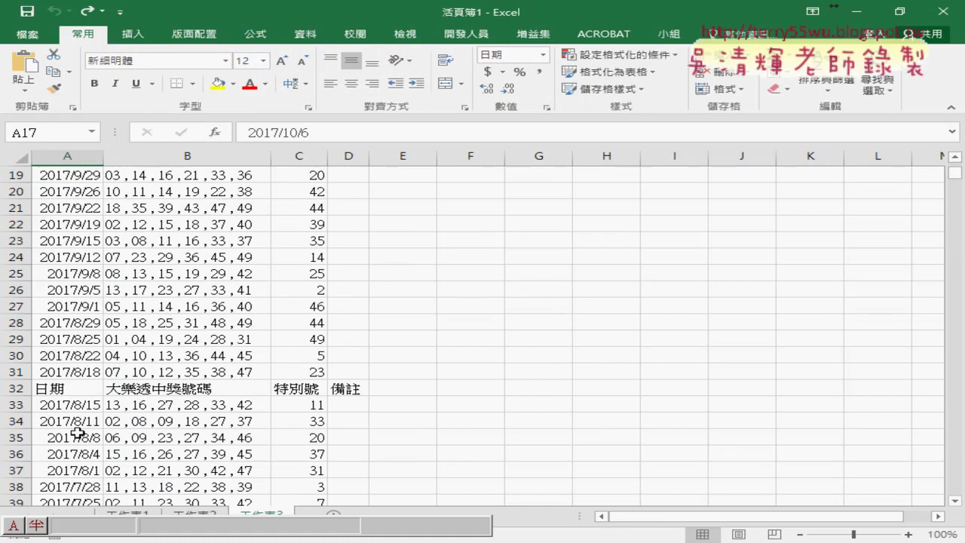
left_click(76, 389)
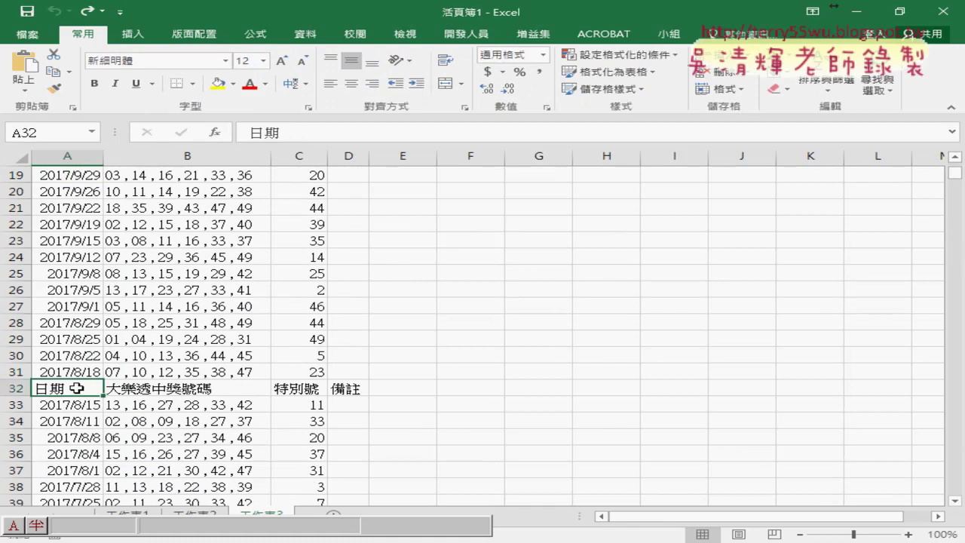
scroll(76, 388, "down", 4)
scroll(53, 387, "down", 3)
scroll(71, 370, "down", 4)
left_click(68, 357)
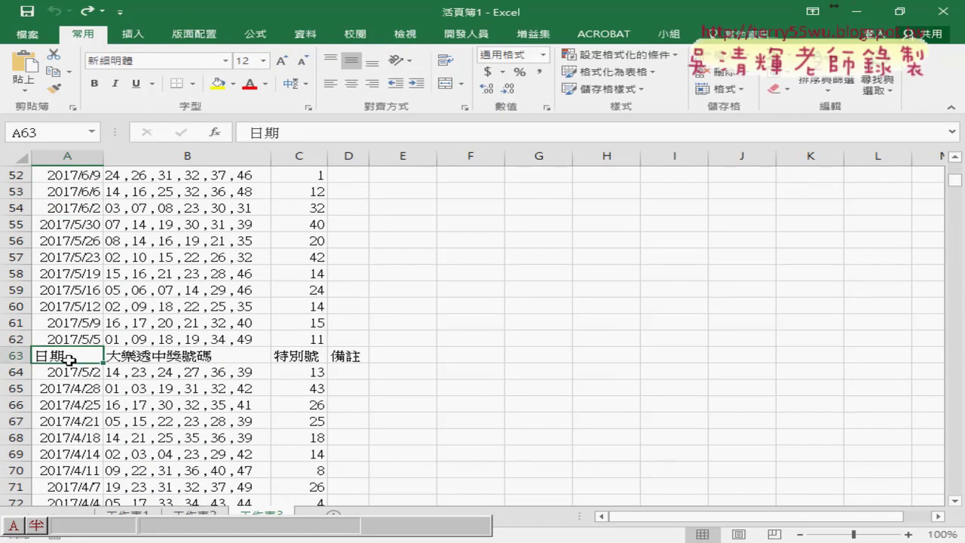
left_click_drag(291, 133, 228, 135)
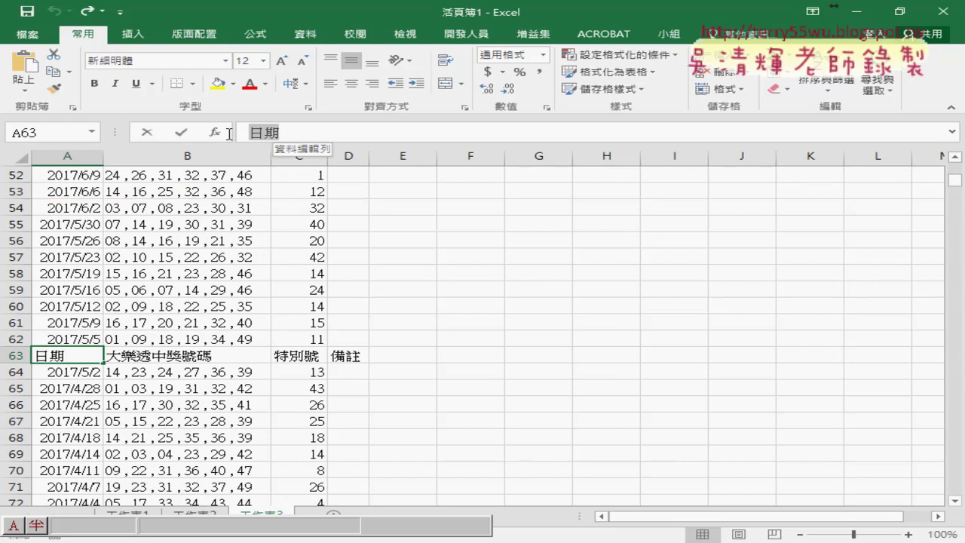
mouse_move(505, 533)
left_click(545, 501)
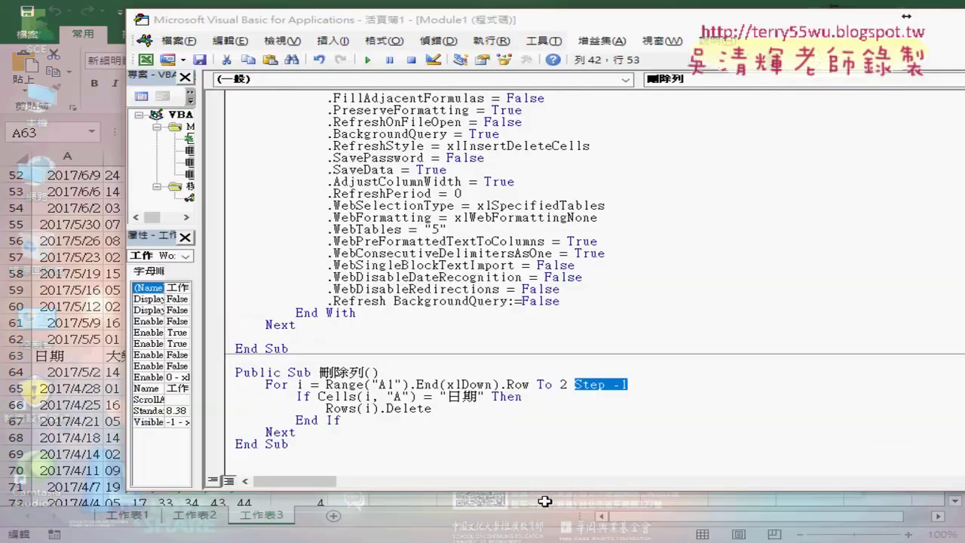
left_click(66, 294)
mouse_move(505, 534)
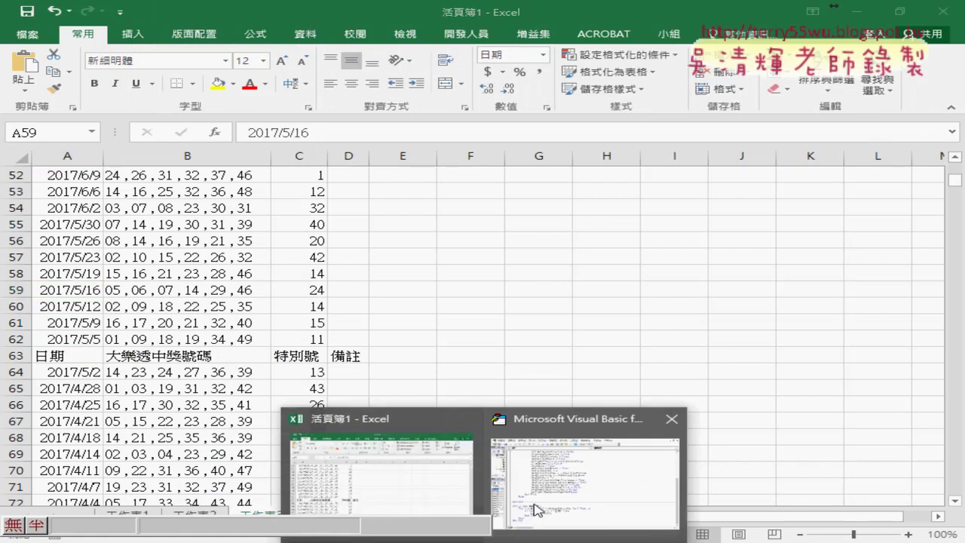
left_click(537, 509)
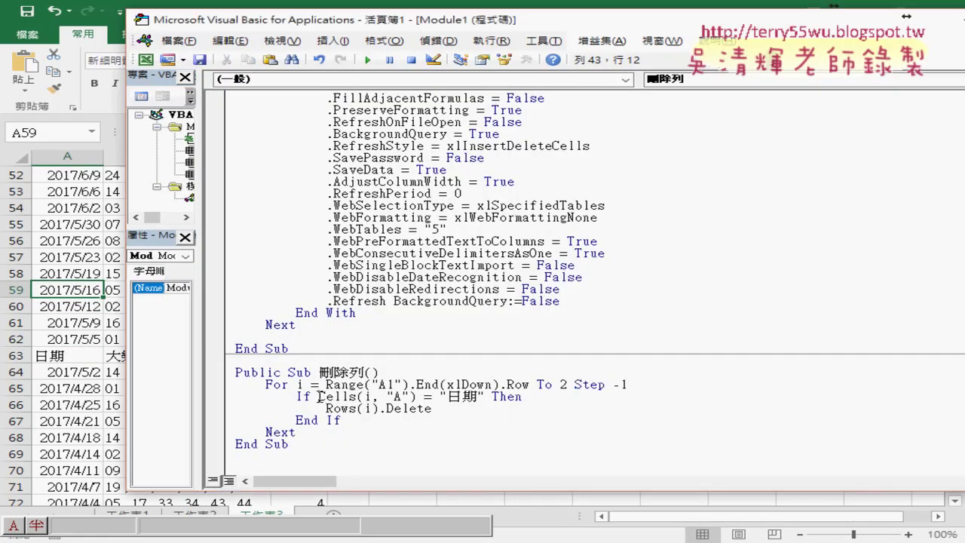
left_click_drag(319, 396, 418, 396)
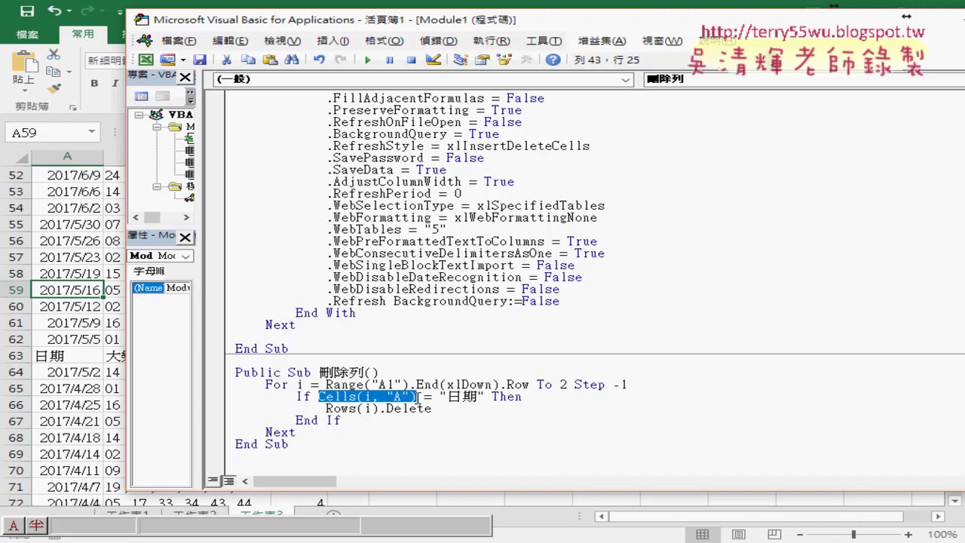
left_click_drag(439, 396, 484, 397)
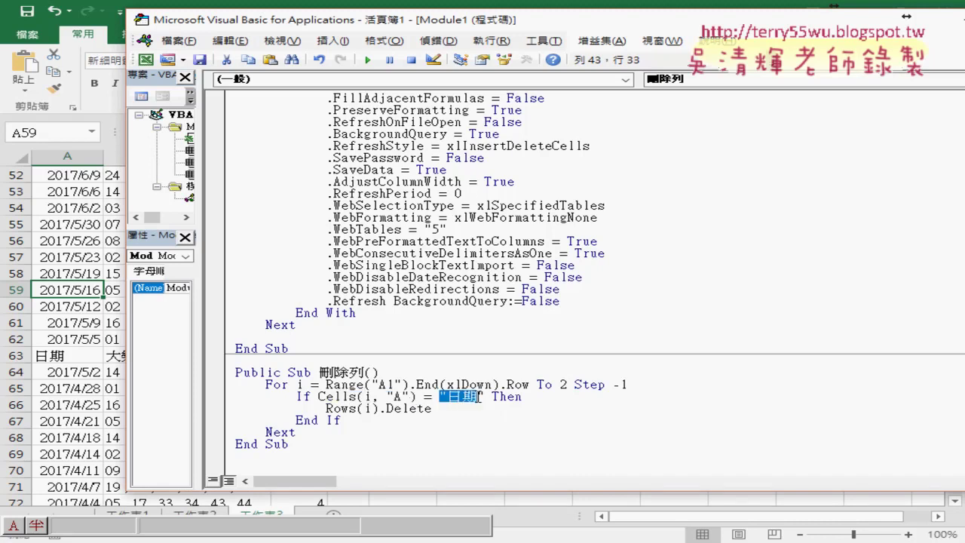
left_click(505, 398)
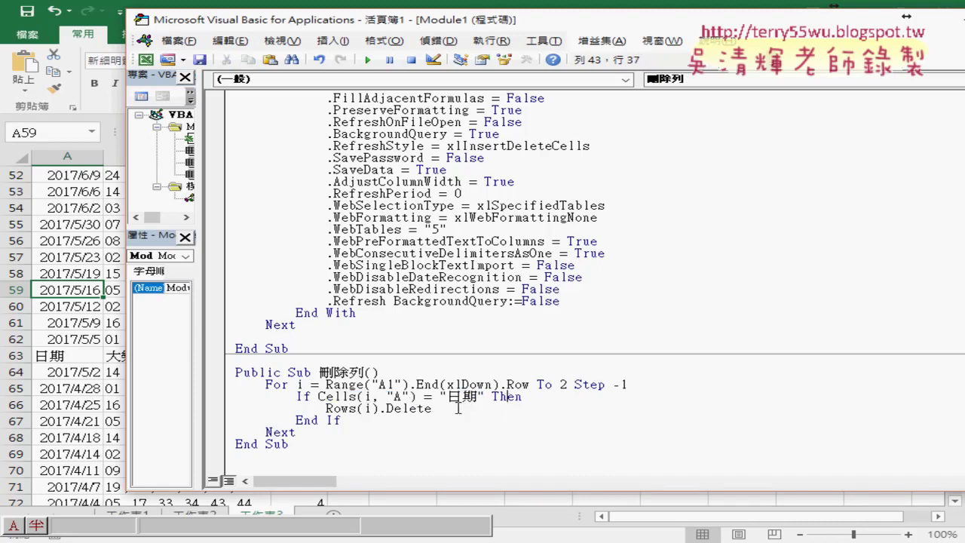
left_click_drag(432, 408, 364, 408)
mouse_move(297, 432)
left_mouse_down()
mouse_move(218, 413)
mouse_move(208, 385)
left_mouse_up()
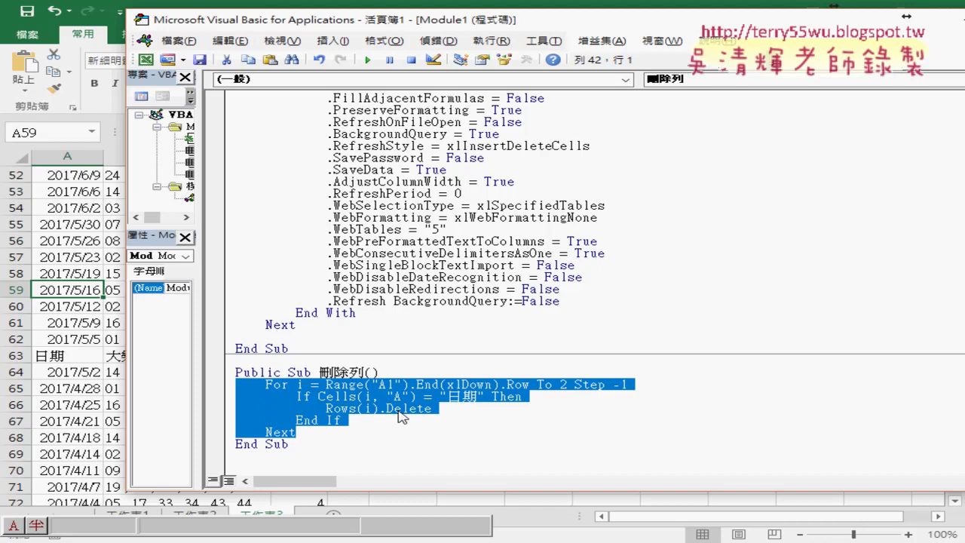
left_click(431, 408)
left_click_drag(325, 408, 434, 408)
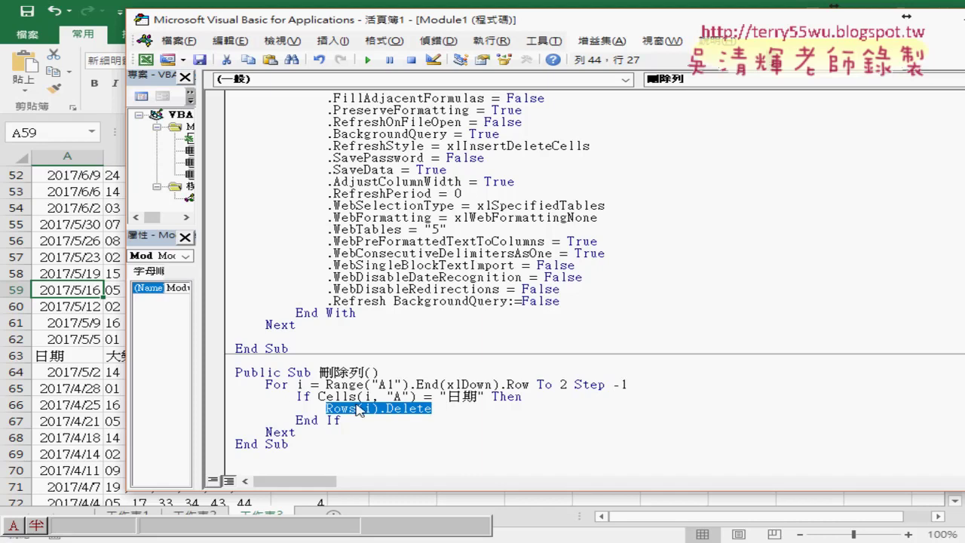
Set a breakpoint on the Rows(i).Delete line and run the macro until it pauses there.
left_click(215, 408)
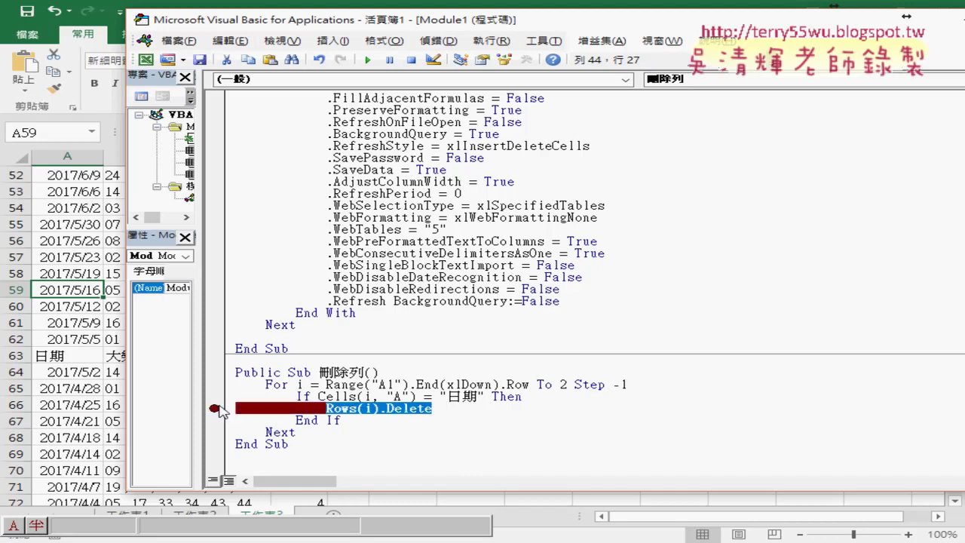
left_click(367, 60)
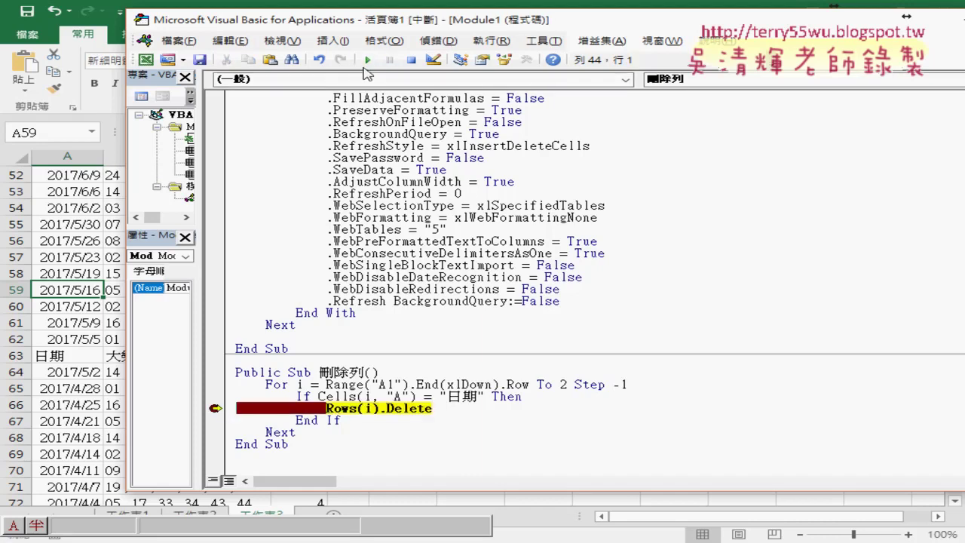
mouse_move(369, 408)
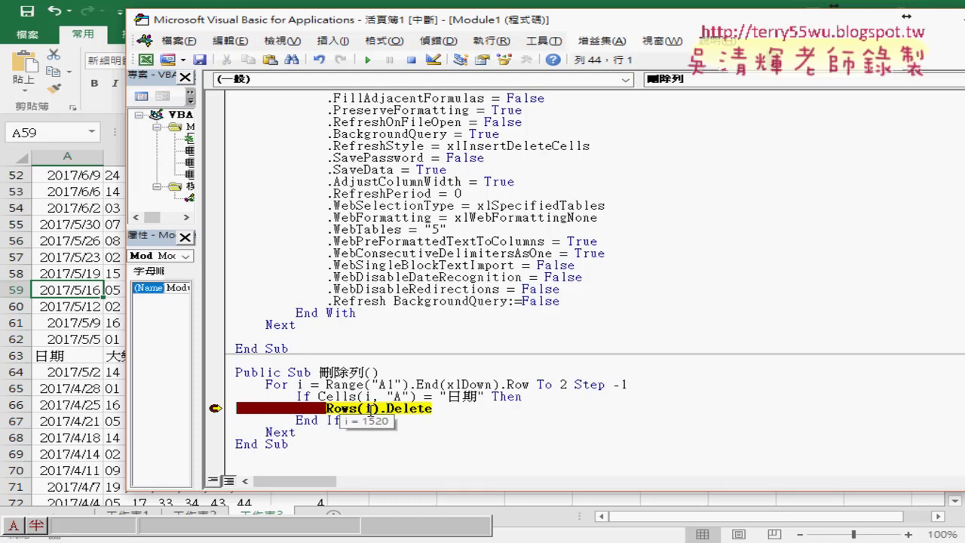
mouse_move(351, 388)
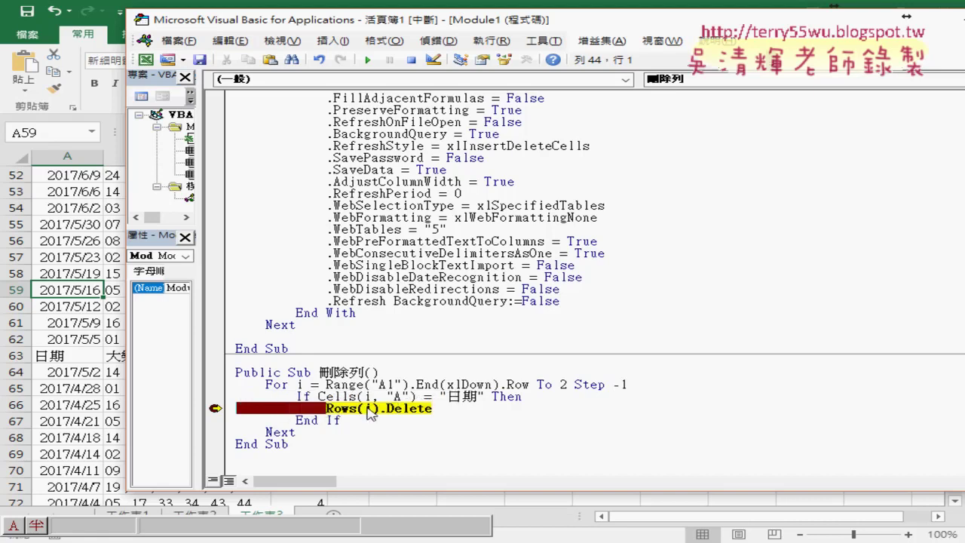
Check the last data rows of column A in the worksheet, then return to the VBA editor.
left_click(89, 411)
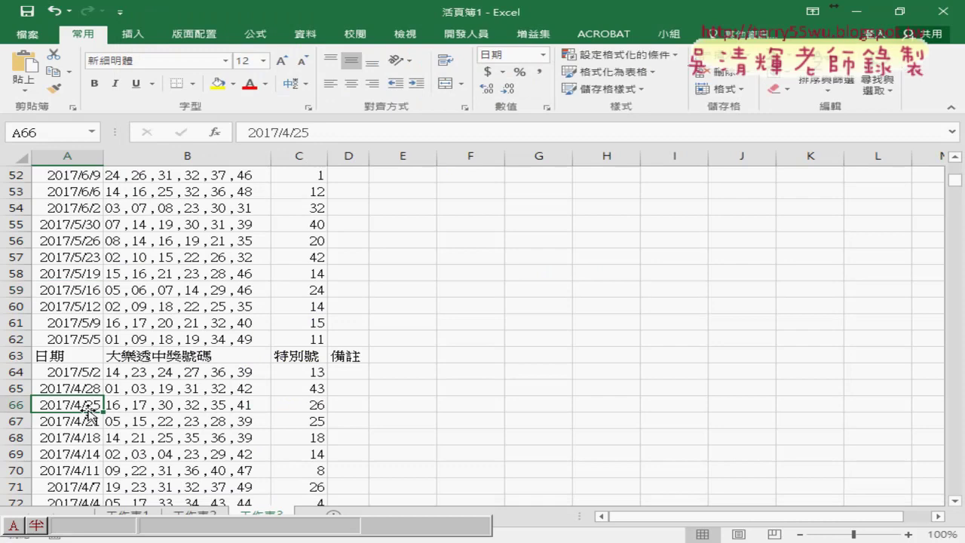
key("ctrl+Down")
scroll(91, 383, "down", 3)
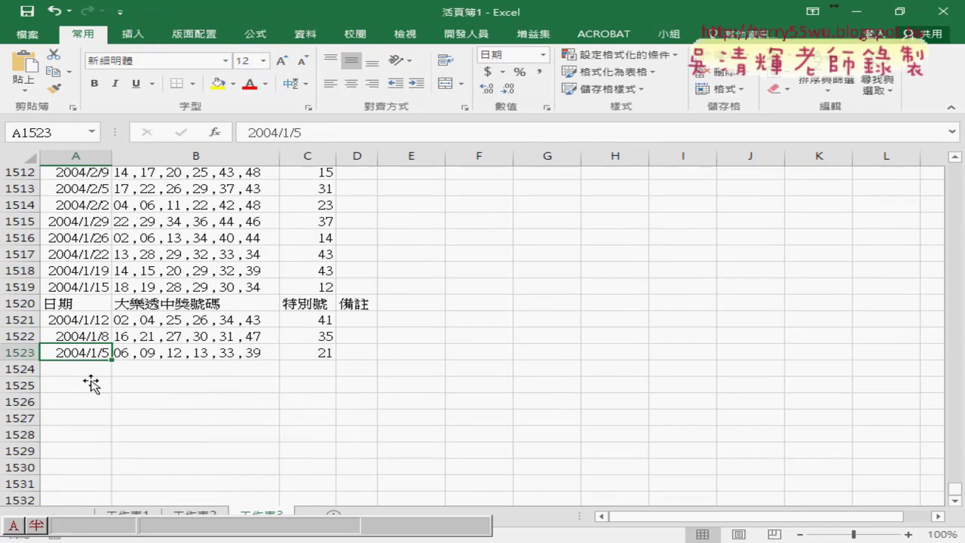
scroll(91, 383, "up", 1)
mouse_move(483, 541)
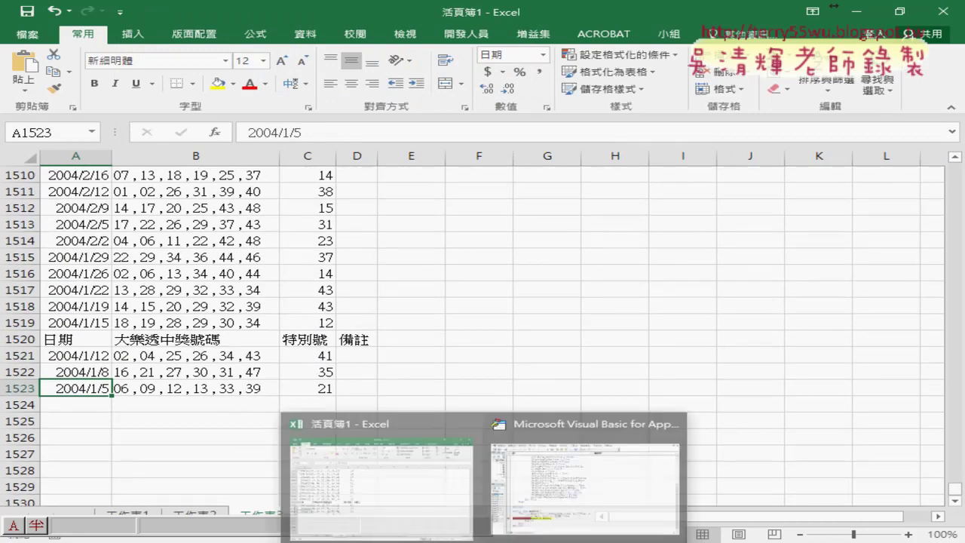
left_click(549, 500)
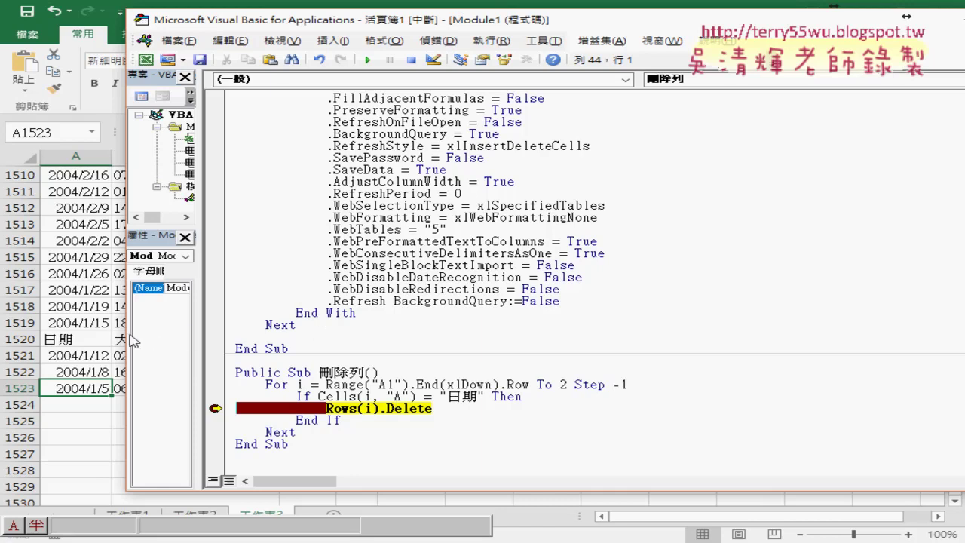
Delete the 日期 header at row 1520 with F8, then continue until the macro pauses at i = 1489.
left_click_drag(130, 341, 305, 341)
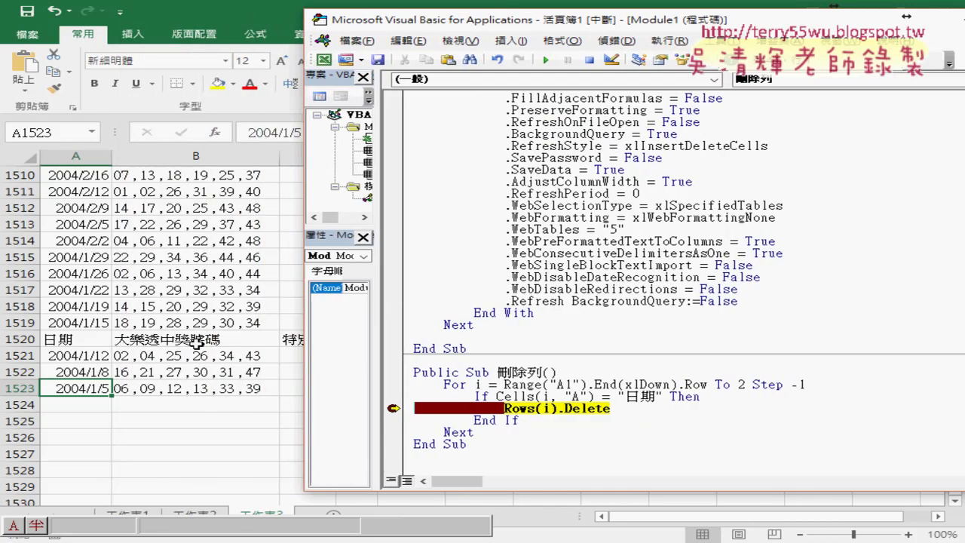
left_click(475, 395)
key("F8")
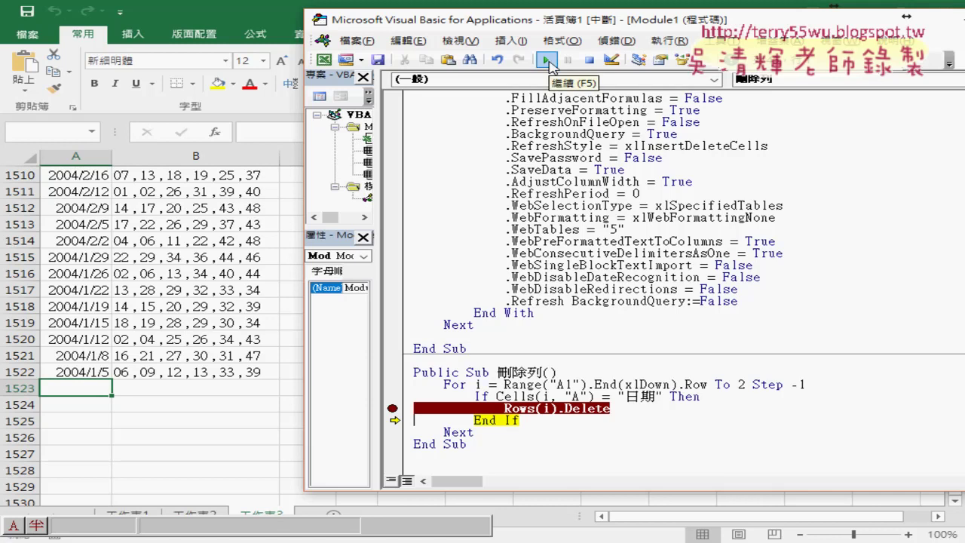
left_click(546, 61)
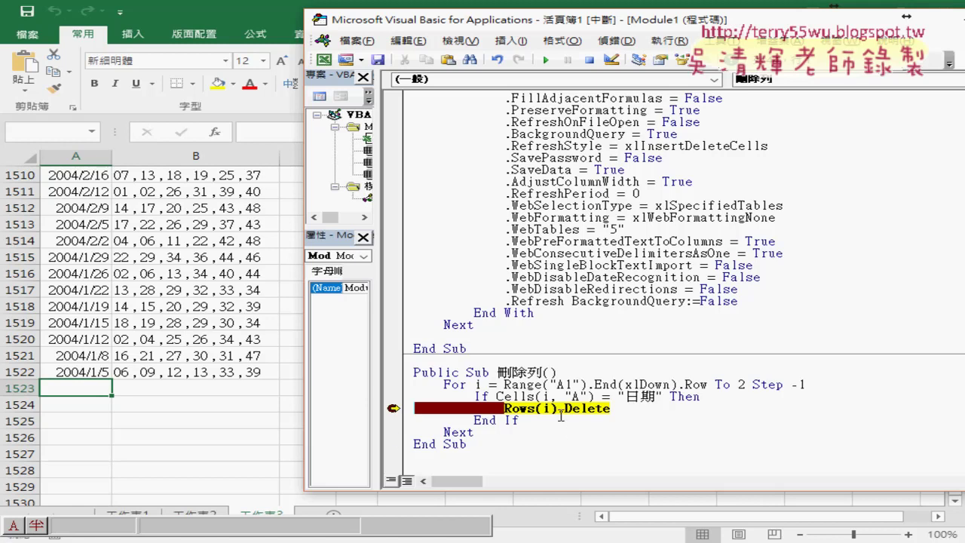
mouse_move(546, 407)
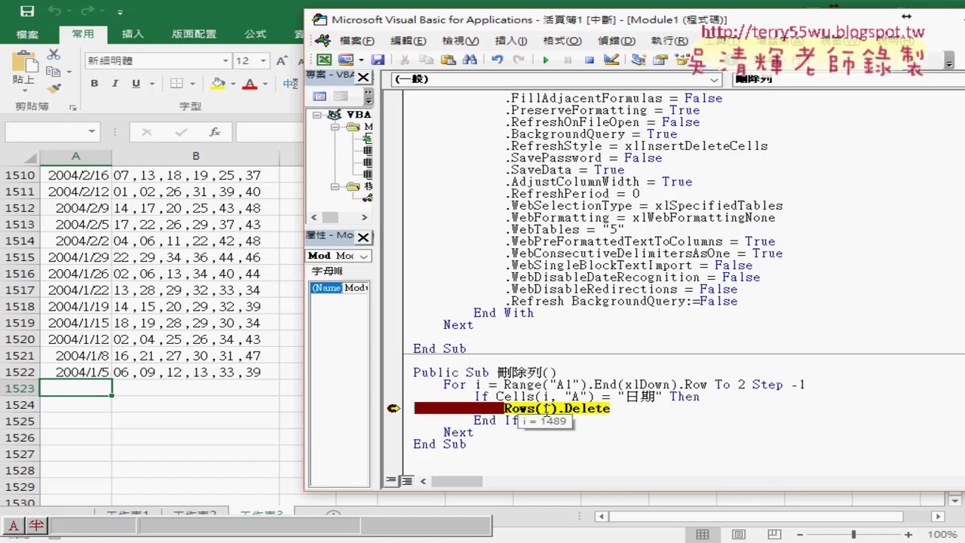
left_click(96, 357)
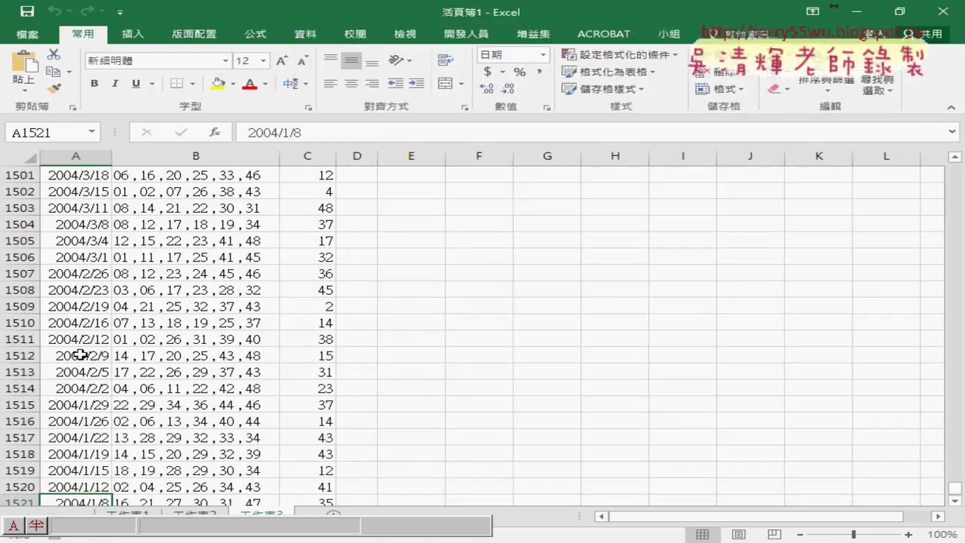
Inspect the repeated 日期 header at row 1489 in the sheet, then return to the paused code.
scroll(80, 355, "up", 6)
left_click(97, 278)
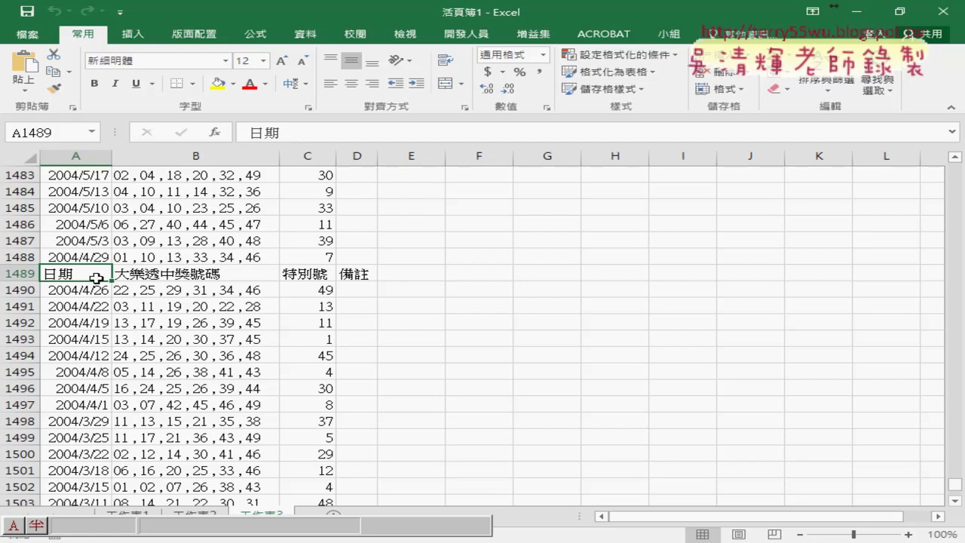
left_click(400, 539)
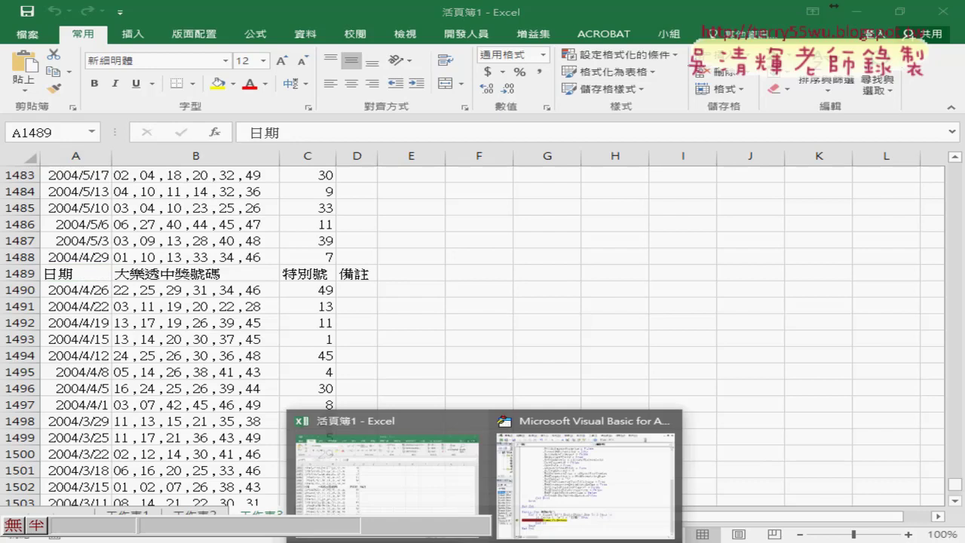
left_click(544, 509)
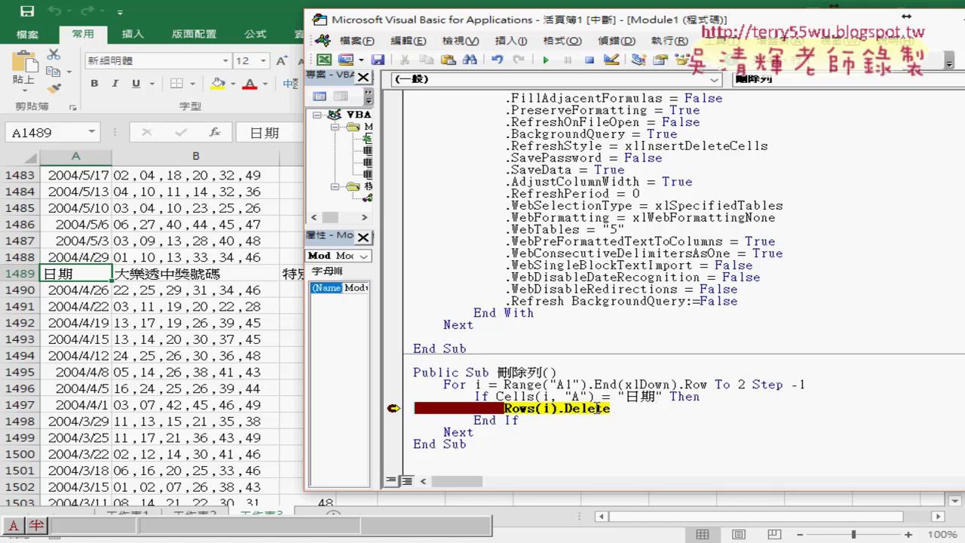
Delete header row 1489, clear the breakpoint and let 刪除列 run to completion.
key("F8")
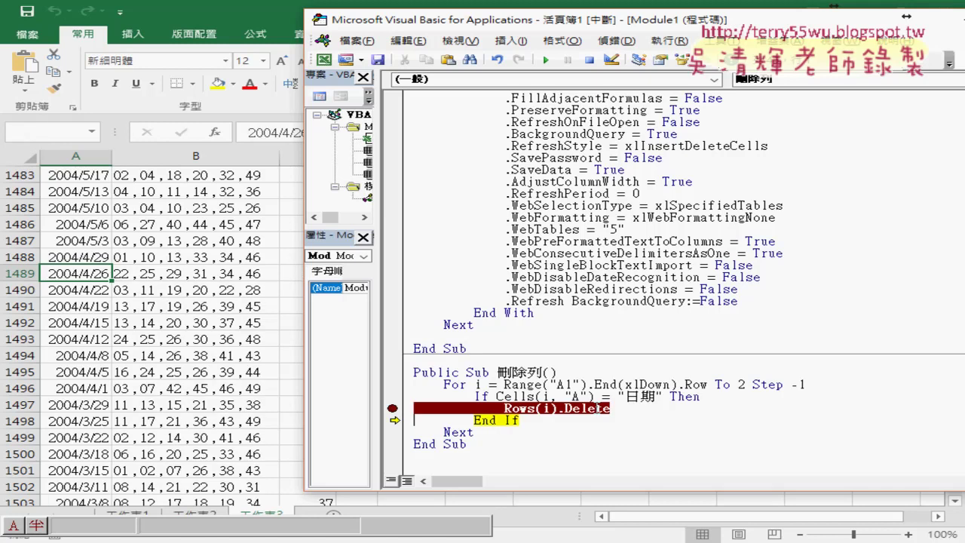
left_click(392, 408)
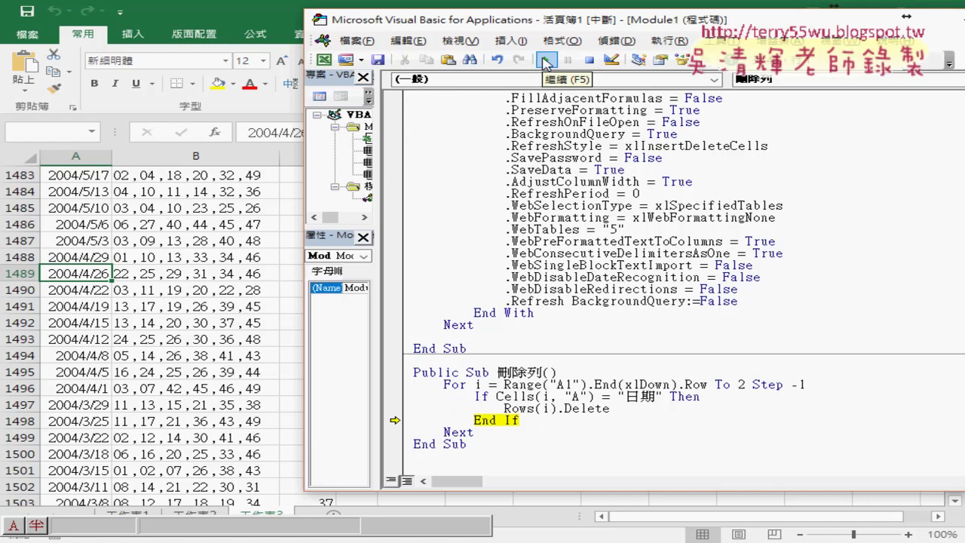
left_click(546, 60)
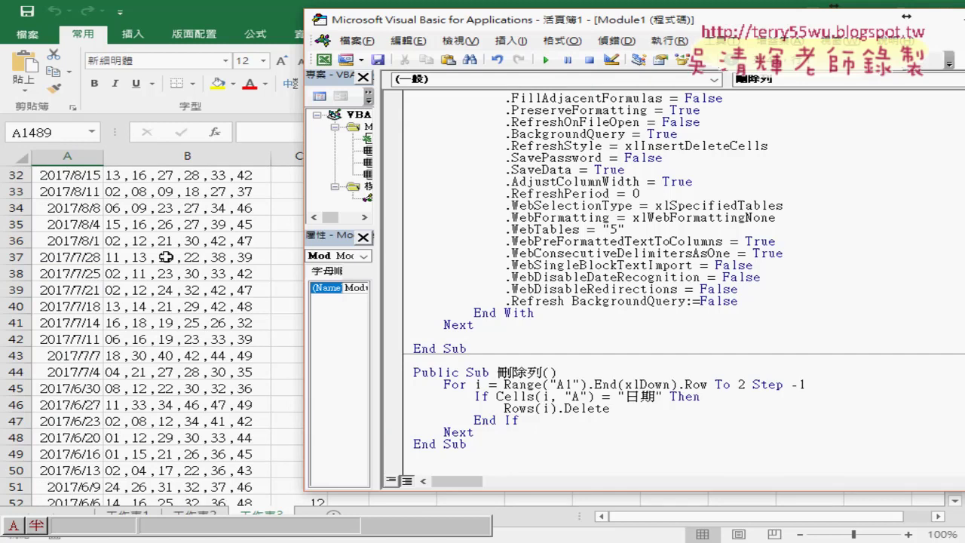
left_click(89, 275)
scroll(151, 302, "up", 1)
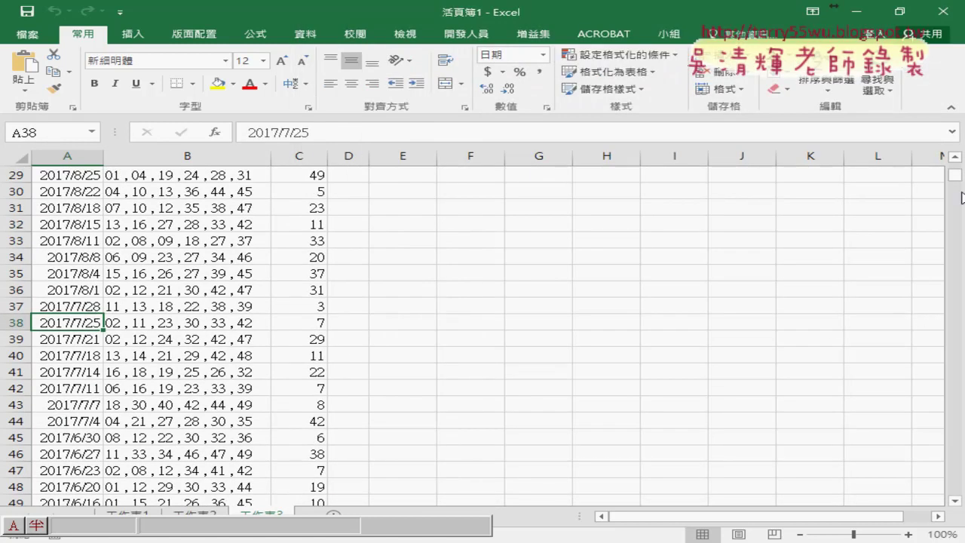
Add a Call 刪除列 line after the download loop's Next in 大樂透下載.
mouse_move(954, 175)
left_mouse_down()
mouse_move(956, 479)
mouse_move(955, 166)
left_mouse_up()
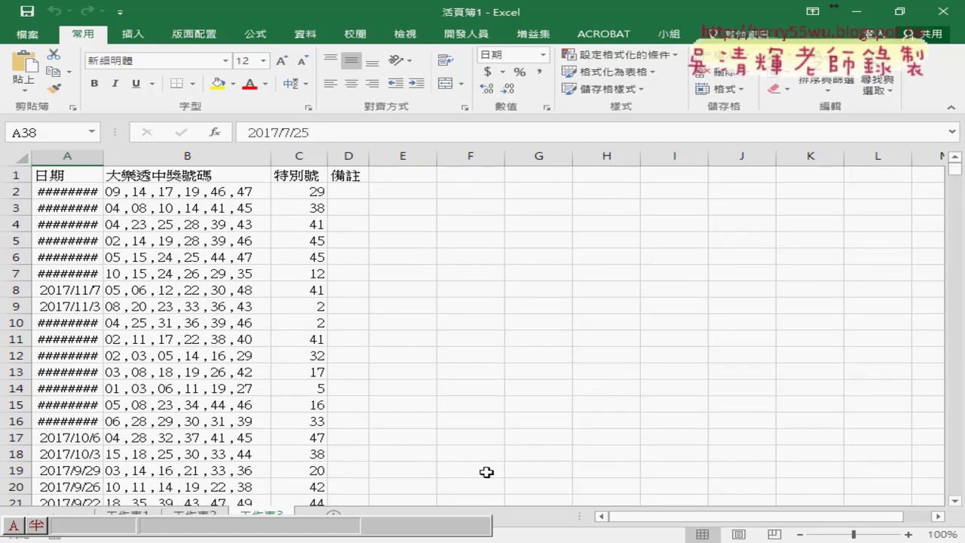
mouse_move(493, 539)
left_click(548, 493)
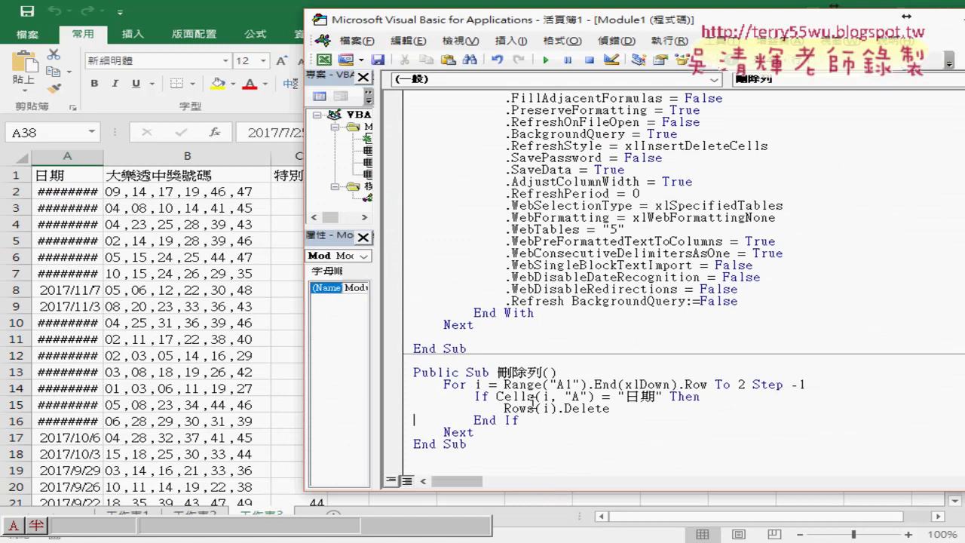
left_click_drag(497, 373, 545, 372)
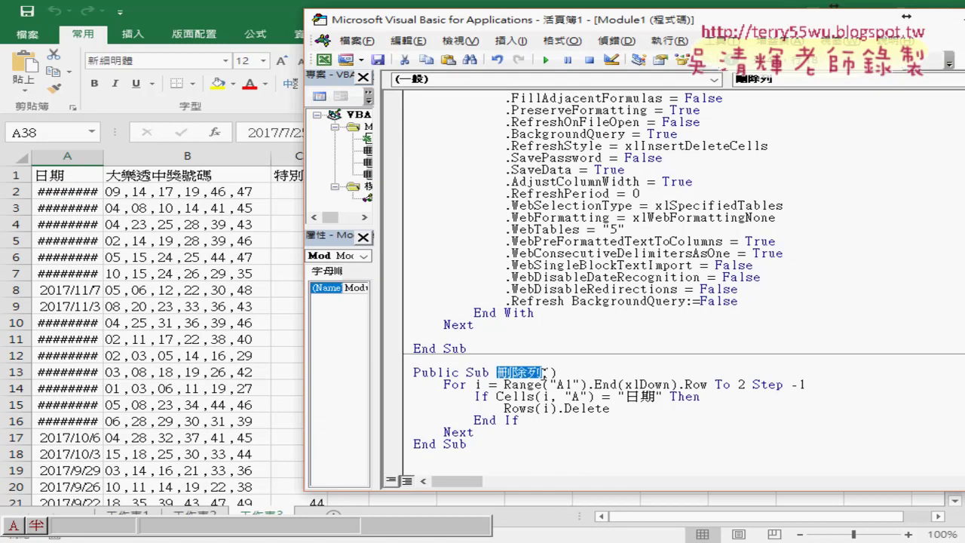
left_click(502, 326)
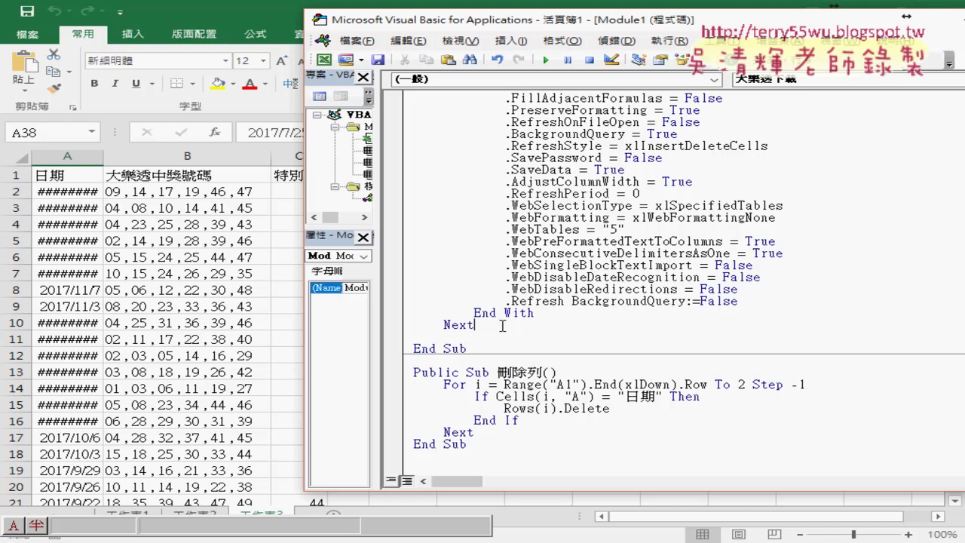
key("Return")
key("Return")
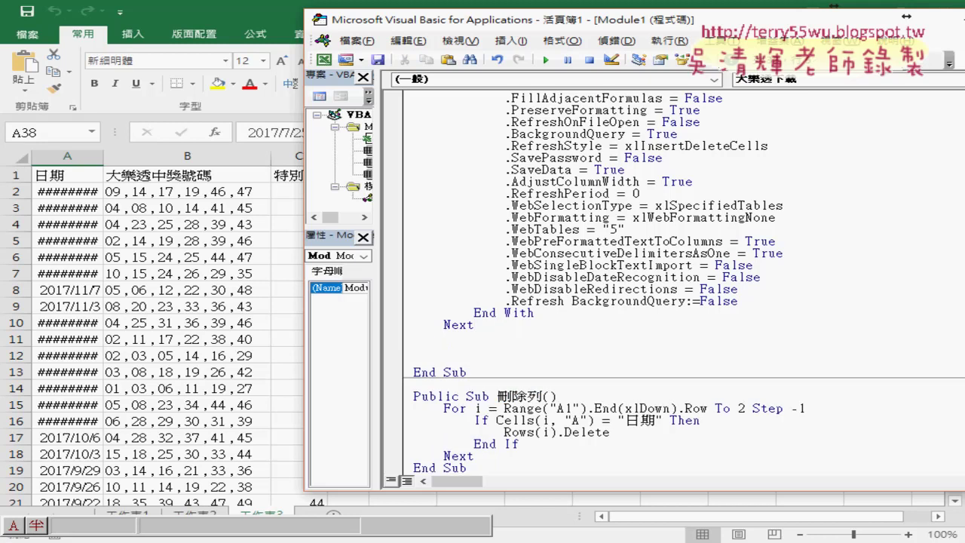
type("call ")
type("刪除列")
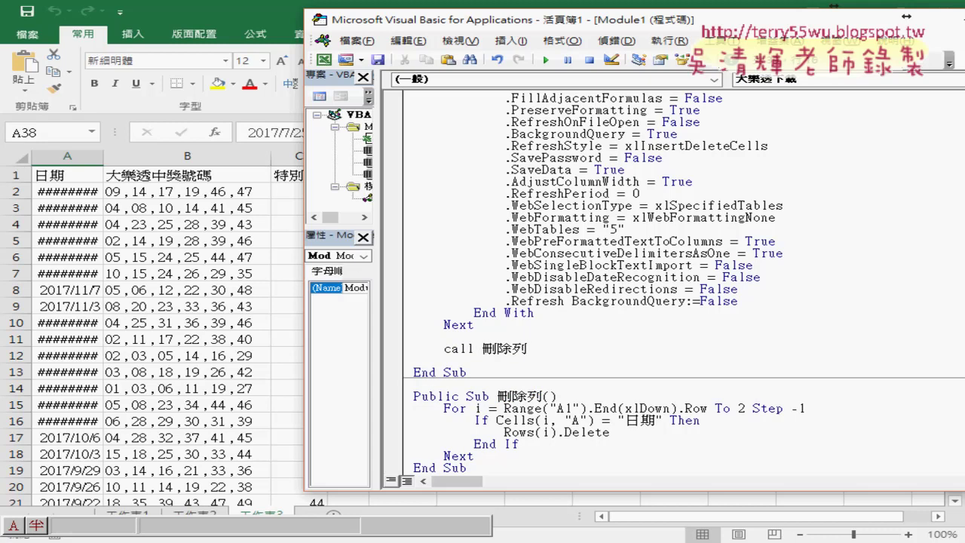
left_click(515, 422)
left_click(518, 264)
Review the 刪除列 procedure's loop, then return to the lottery worksheet.
left_click_drag(527, 349, 443, 349)
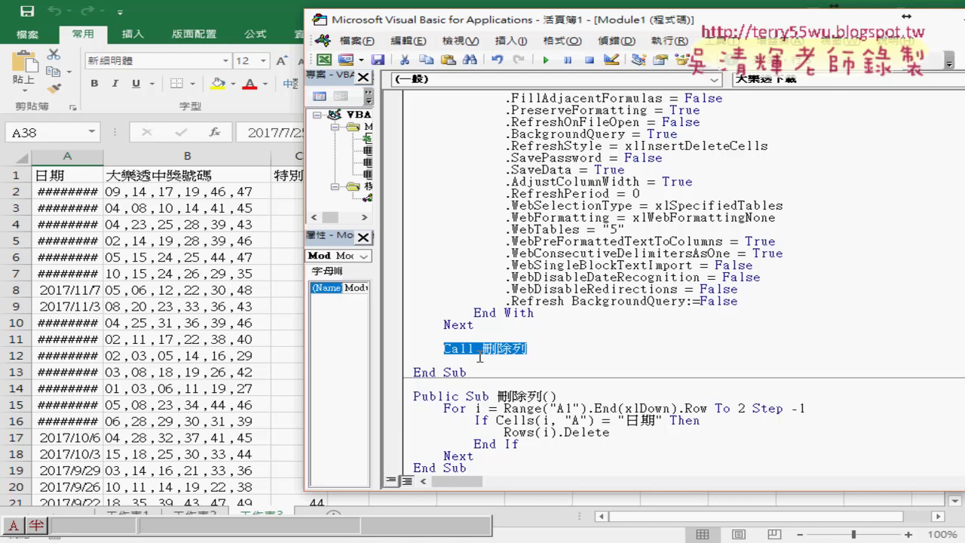
left_click(505, 408)
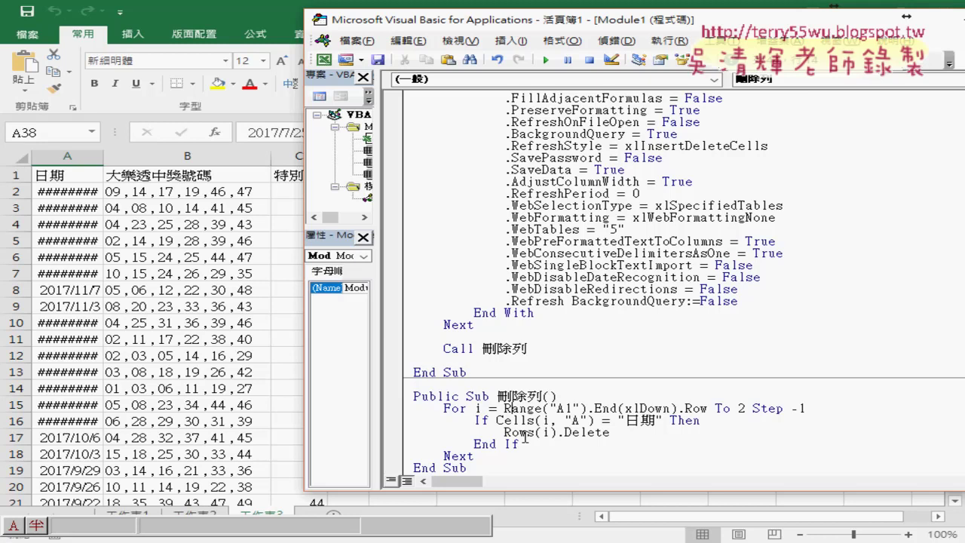
left_click_drag(473, 456, 411, 410)
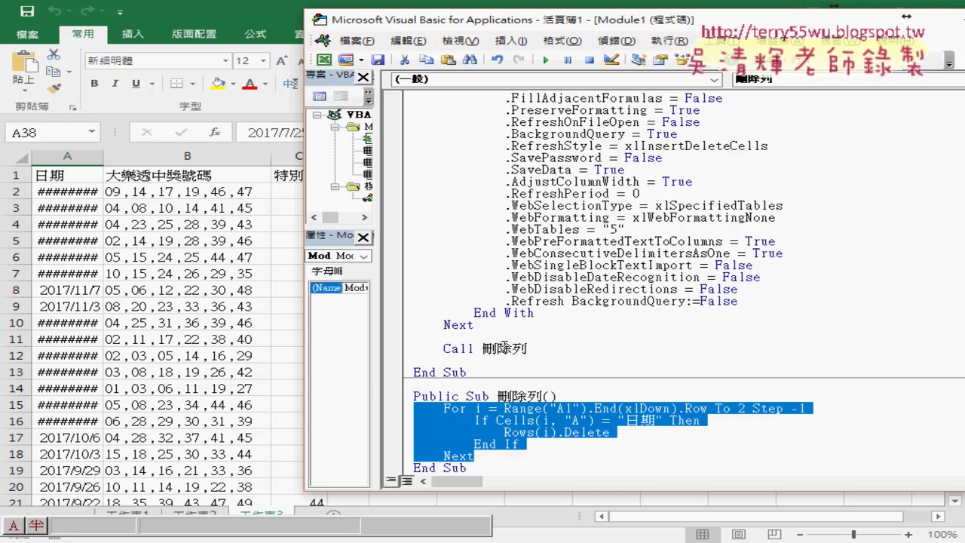
left_click(197, 192)
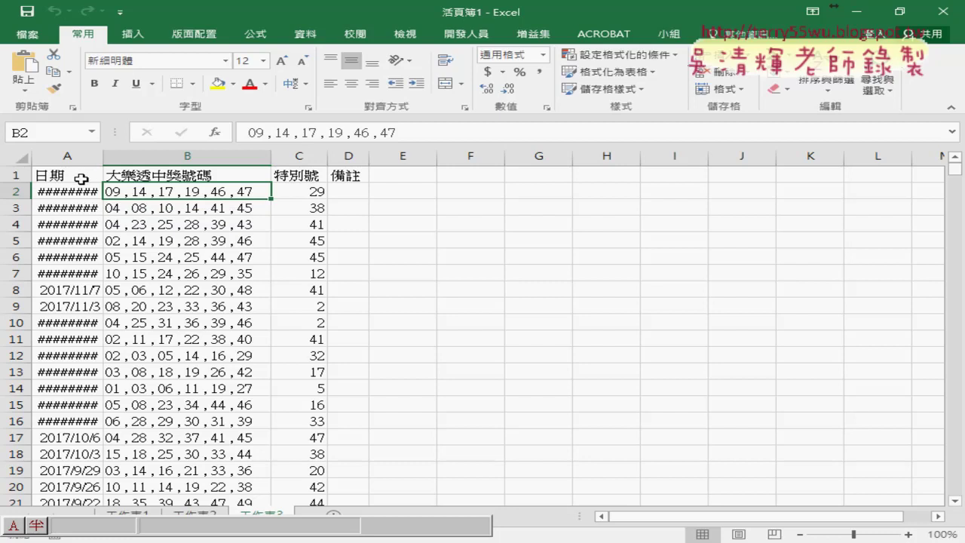
Add a Columns.AutoFit line after Call 刪除列, picking AutoFit from the suggestions.
mouse_move(535, 523)
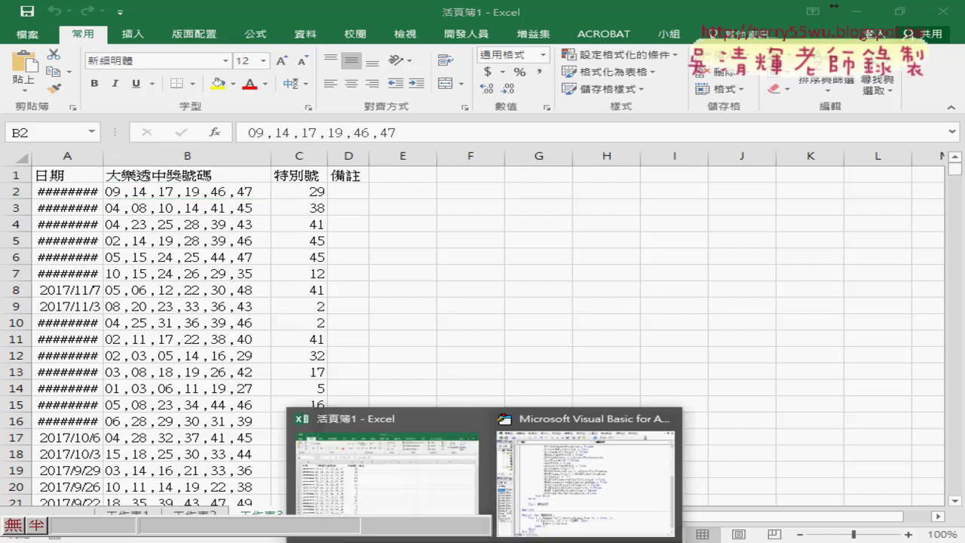
left_click(548, 502)
left_click(520, 362)
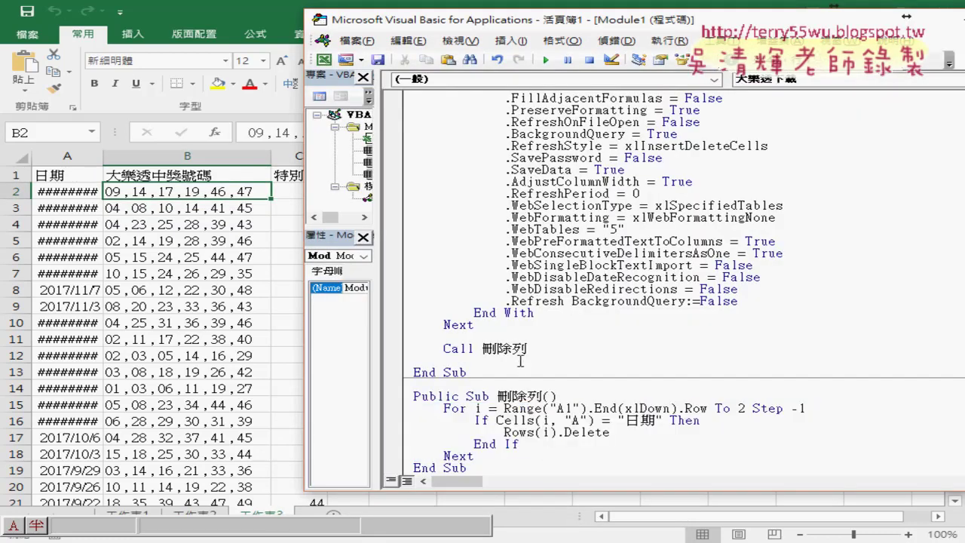
key("Return")
type("c")
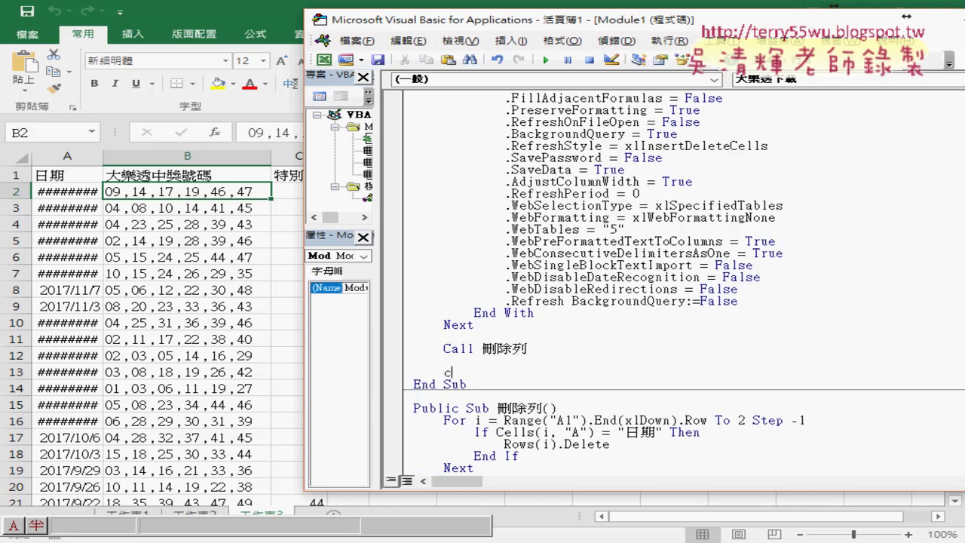
type("o")
type("lumn")
type("s.")
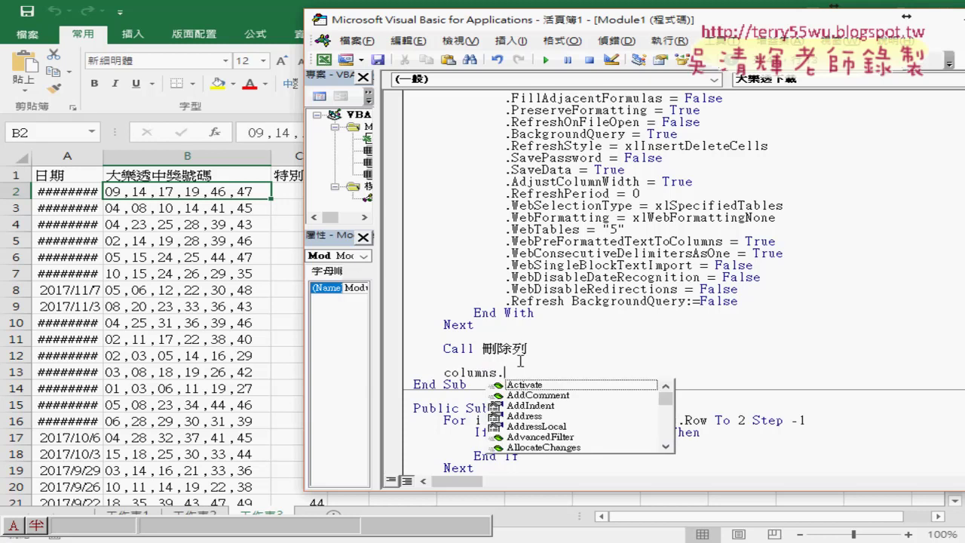
type("au")
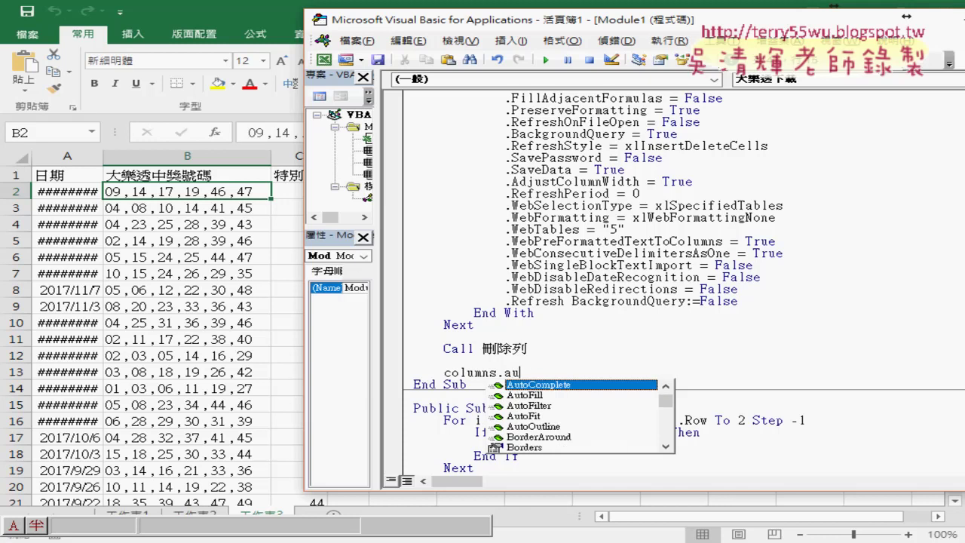
type("t")
key("Down")
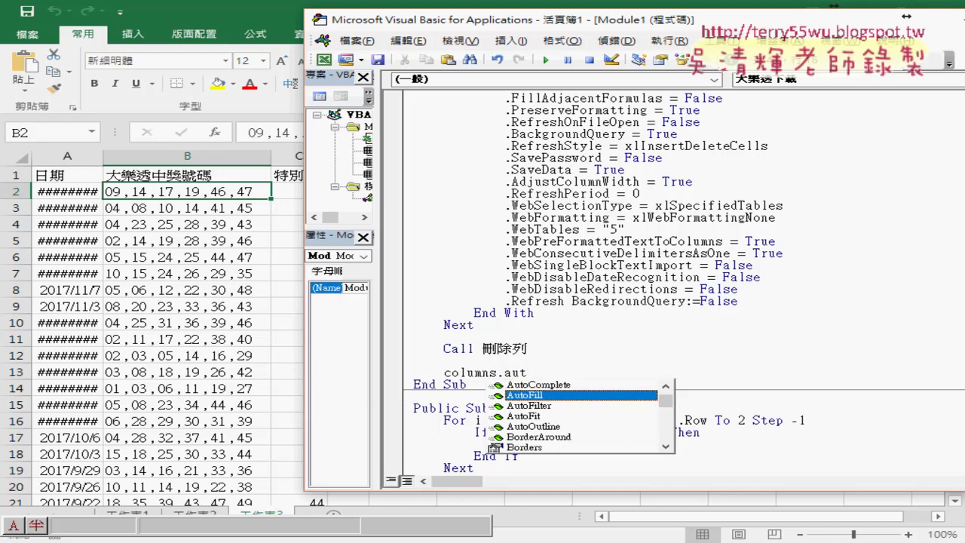
key("Down")
key("Down")
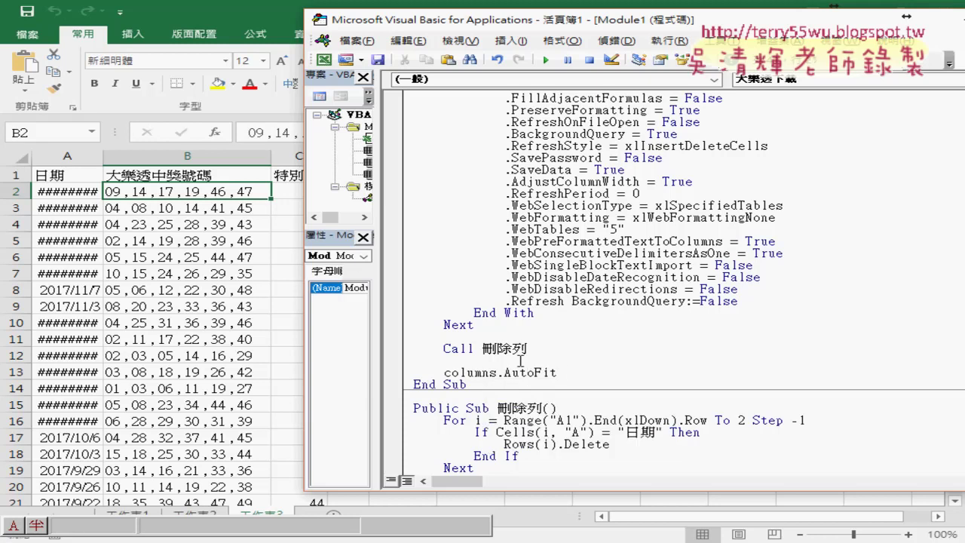
left_click(527, 407)
Check the new Columns.AutoFit line, then return to the lottery worksheet.
left_click_drag(558, 372, 444, 371)
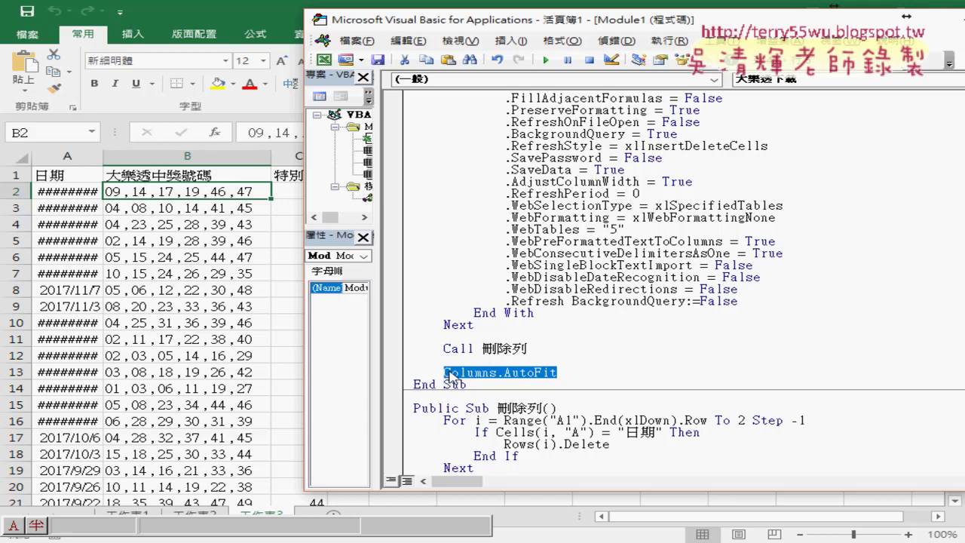
left_click(446, 374)
mouse_move(497, 373)
left_mouse_down()
mouse_move(445, 372)
mouse_move(496, 372)
left_mouse_up()
left_click(490, 372)
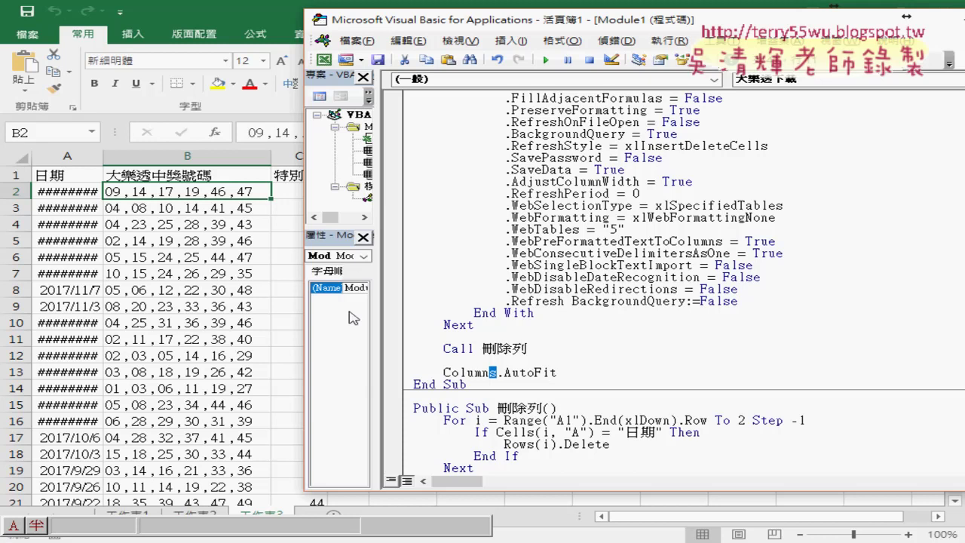
left_click(221, 192)
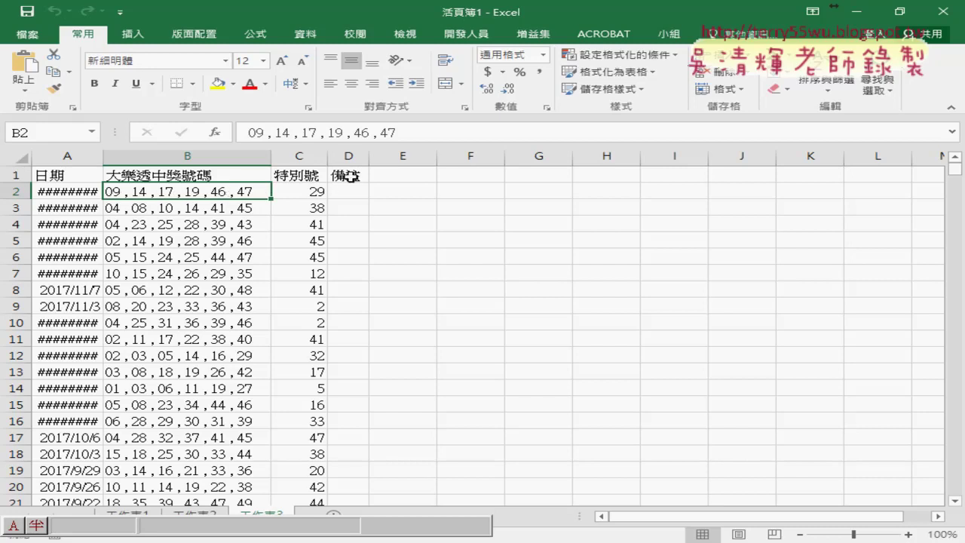
Fill D1 through I1 with 1 to 6, replacing 備註, then select the winning numbers from B2 down.
mouse_move(350, 175)
left_mouse_down()
mouse_move(457, 174)
mouse_move(353, 175)
left_mouse_up()
type("1")
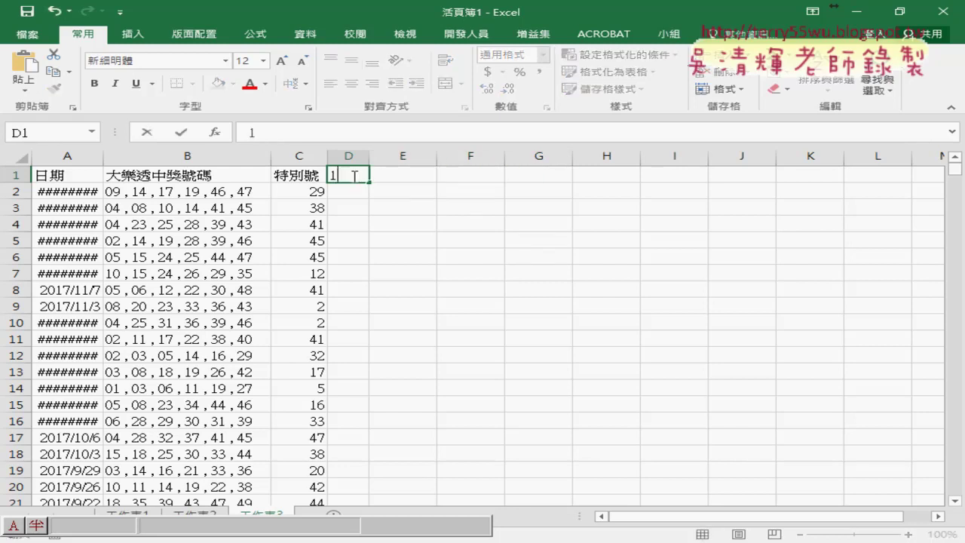
left_click_drag(371, 182, 591, 181)
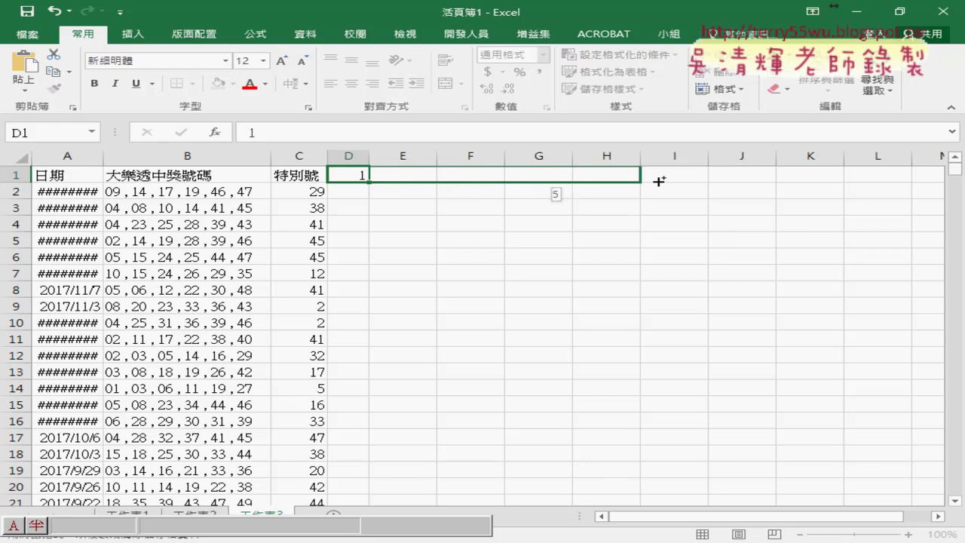
left_click_drag(591, 181, 683, 181)
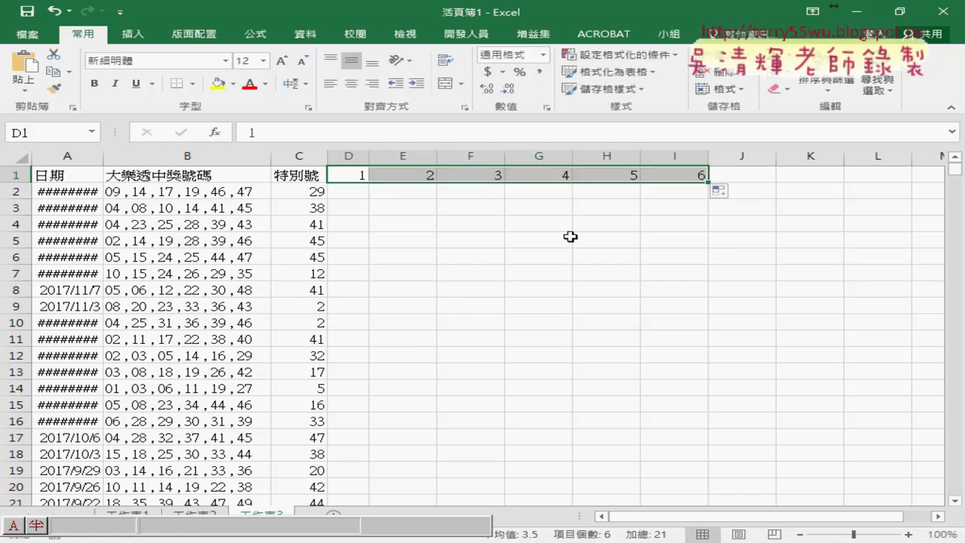
left_click(187, 193)
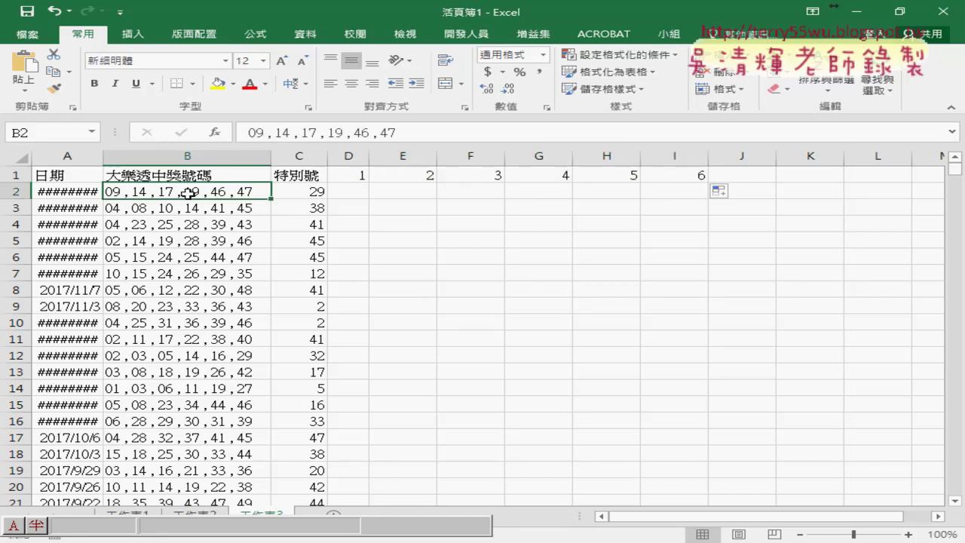
key("ctrl+shift+Down")
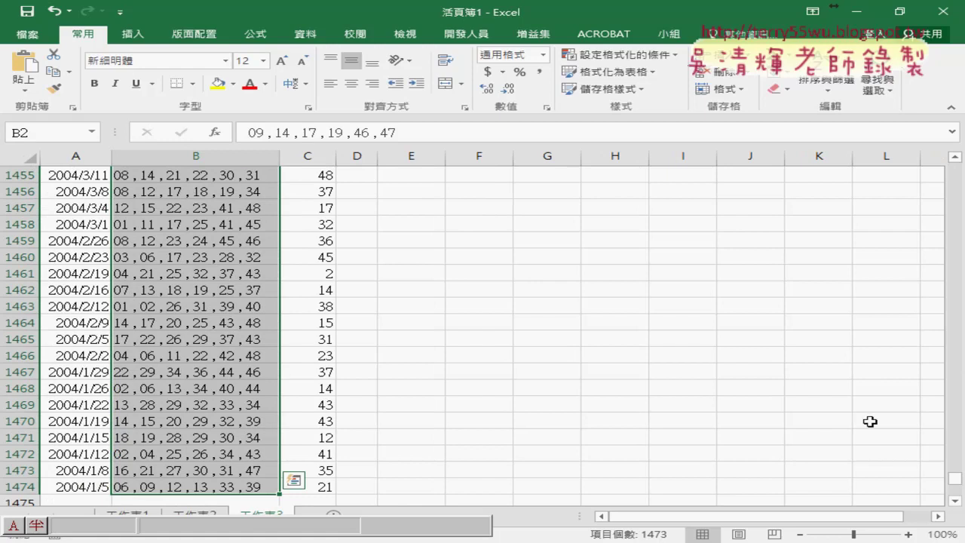
Start Text to Columns on column B as Delimited, splitting on Comma instead of Tab.
mouse_move(955, 480)
left_mouse_down()
mouse_move(946, 230)
mouse_move(953, 170)
left_mouse_up()
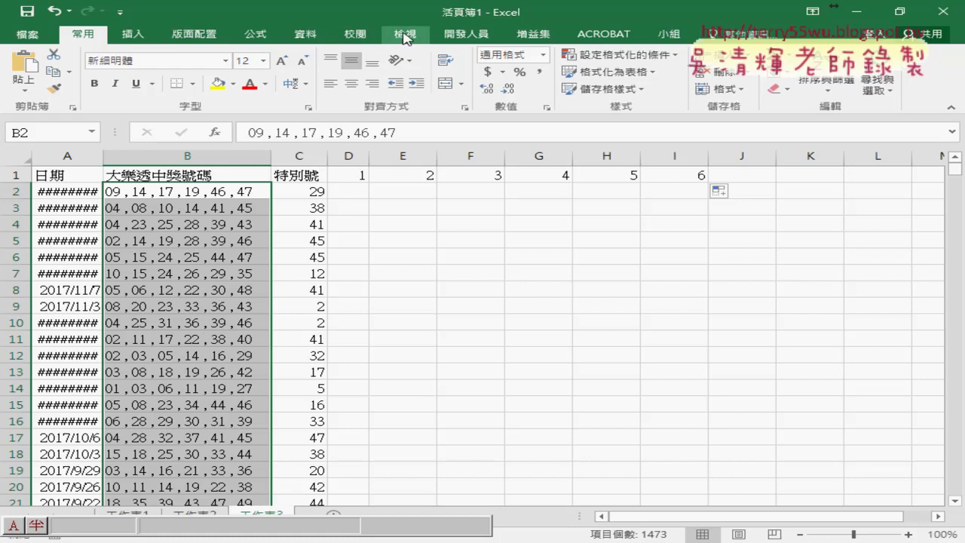
left_click(311, 36)
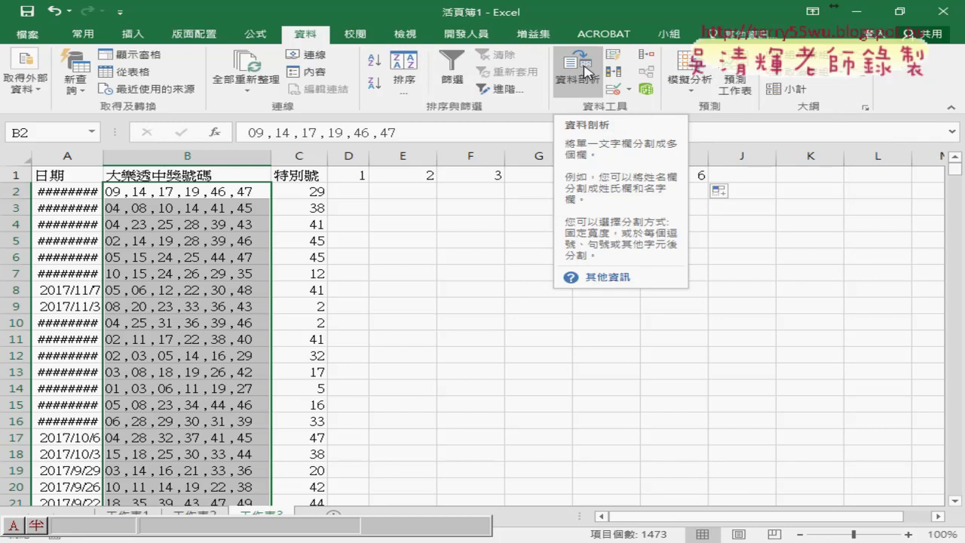
left_click(586, 74)
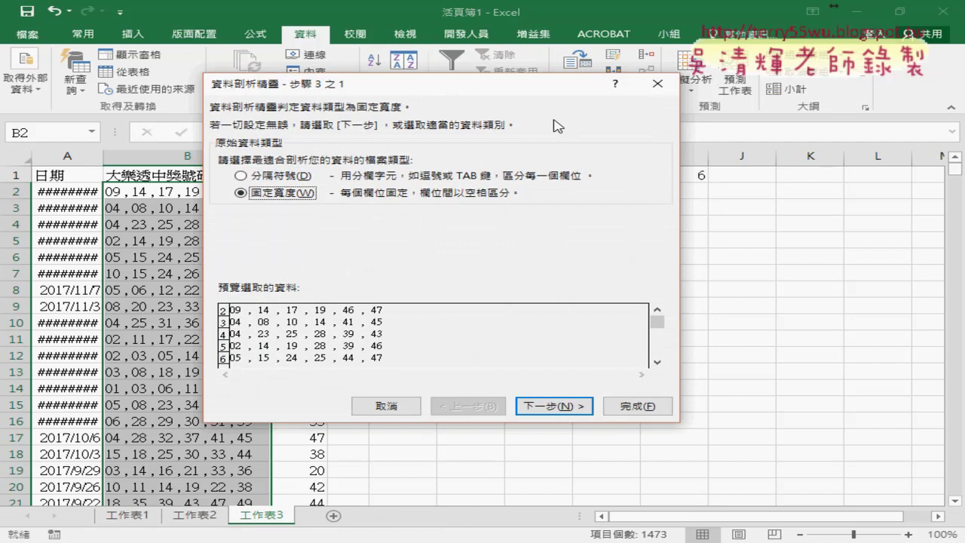
left_click(300, 182)
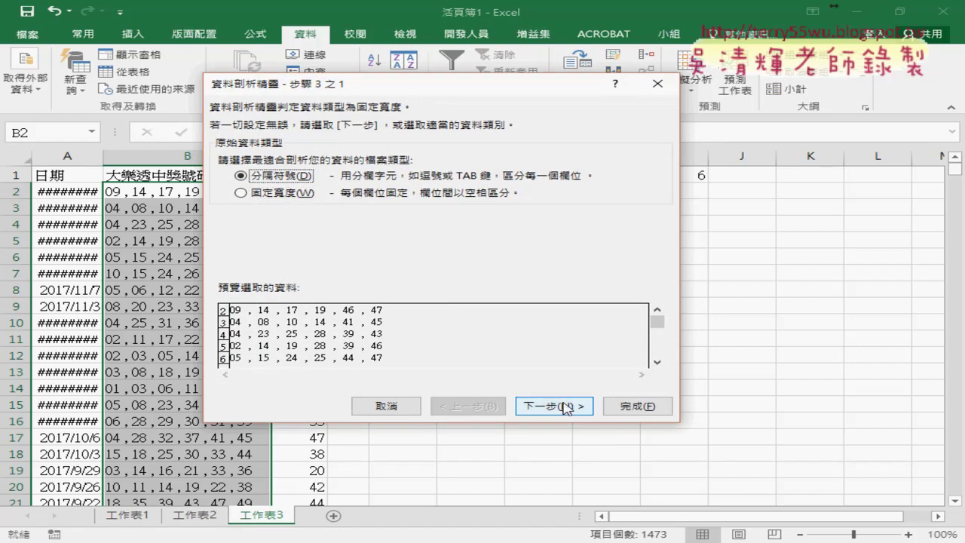
left_click(566, 407)
left_click(224, 181)
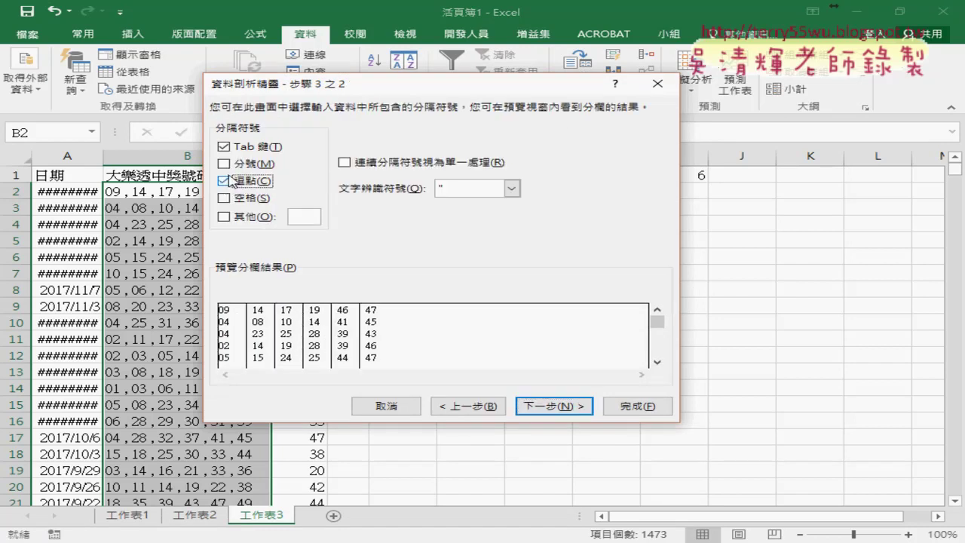
left_click(225, 147)
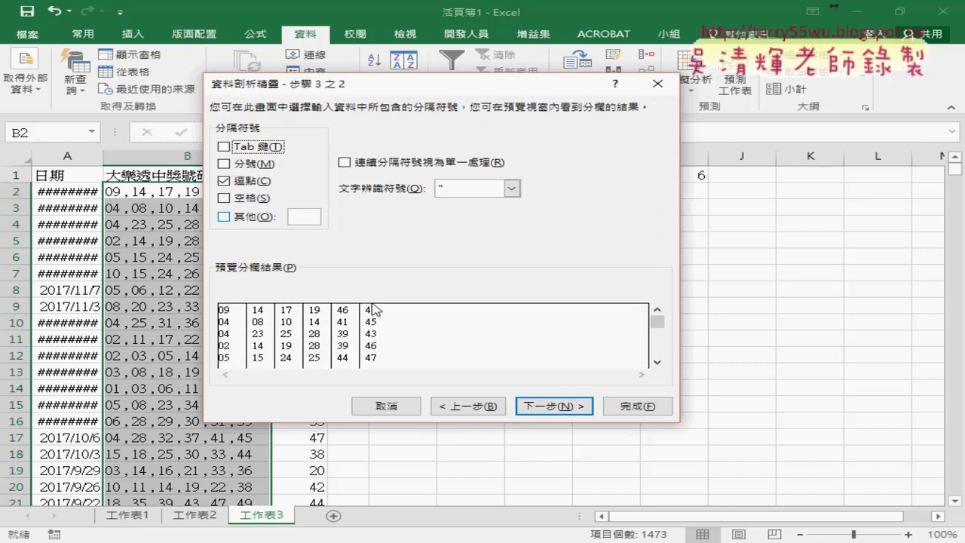
left_click(556, 407)
Set the destination to $D$2 and finish, so row 2 reads 9, 14, 17, 19, 46, 47.
left_click(339, 228)
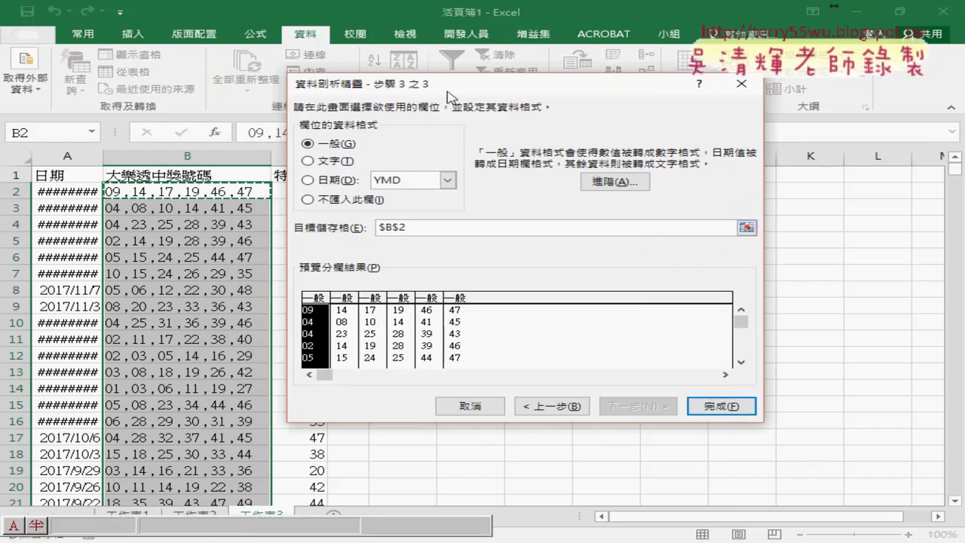
left_click_drag(375, 89, 603, 87)
left_click(358, 193)
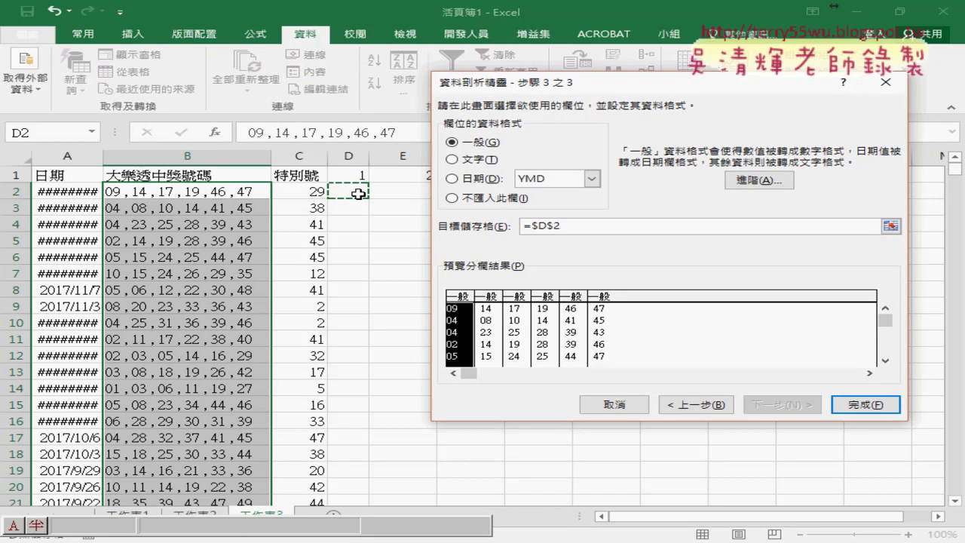
left_click(864, 406)
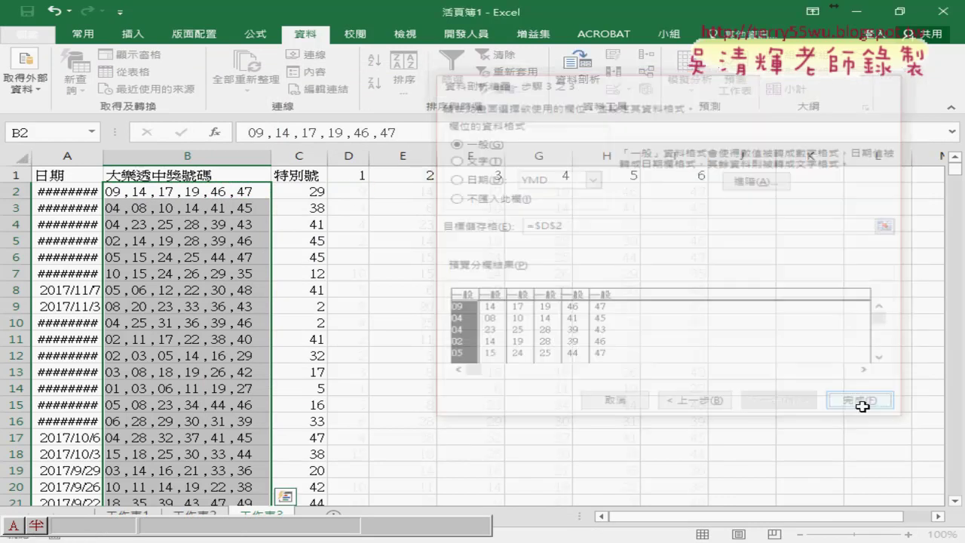
left_click(204, 158)
Delete column B with 刪除, leaving 特別號 in B and numbers 1–6 in C–H.
right_click(203, 239)
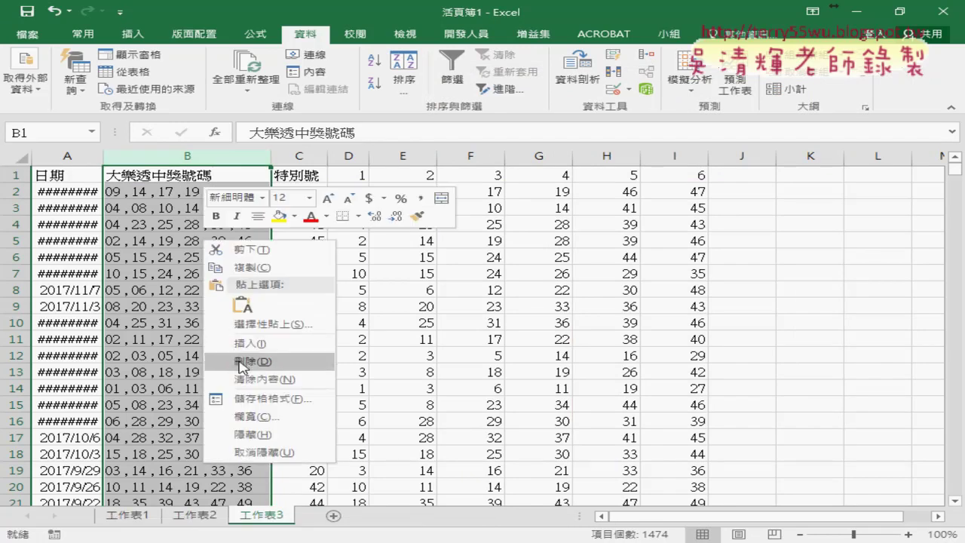
left_click(239, 362)
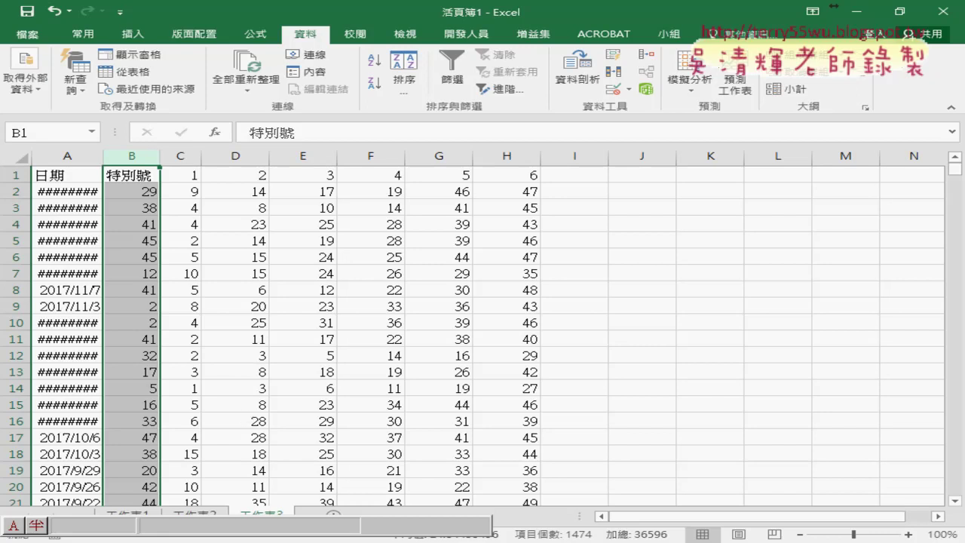
Select and copy the whole Sub 資料剖析 code in the Google Docs notes, then return to VBA.
left_click(264, 493)
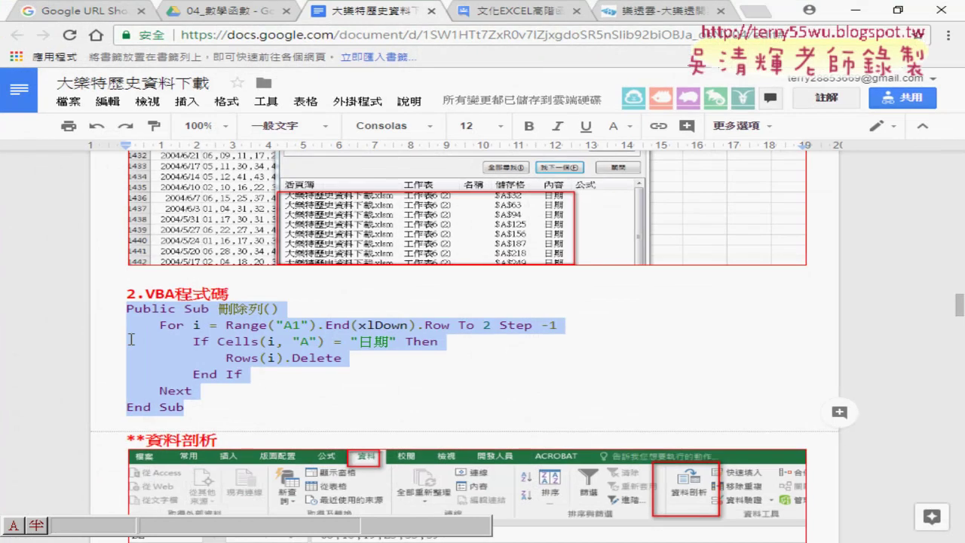
scroll(130, 339, "down", 3)
scroll(181, 316, "down", 1)
scroll(204, 313, "down", 1)
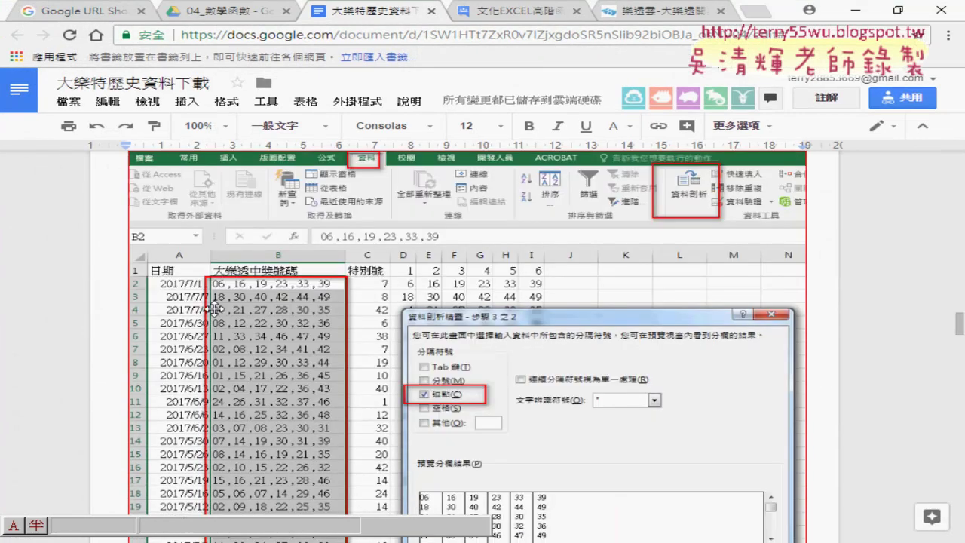
scroll(215, 309, "down", 3)
scroll(214, 309, "down", 2)
scroll(215, 310, "down", 1)
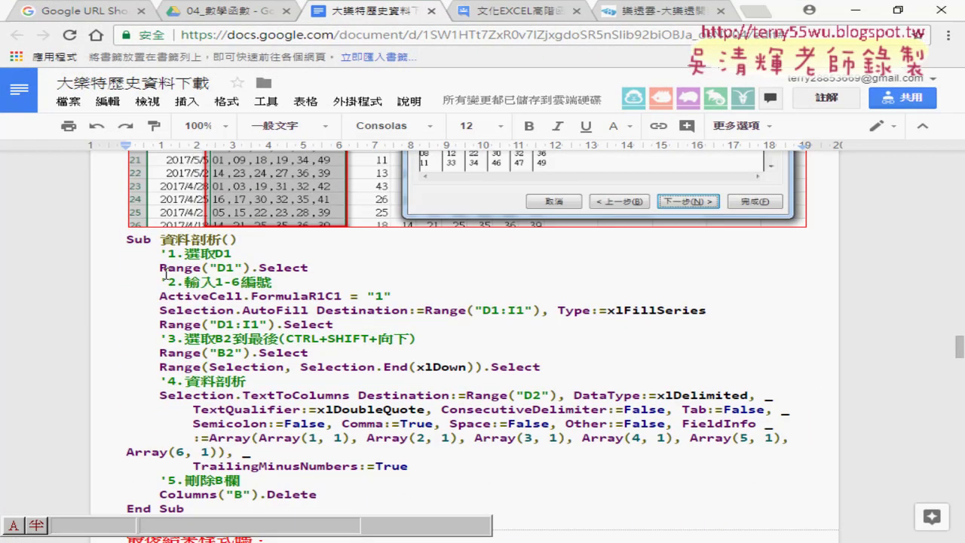
left_click(129, 240)
scroll(202, 361, "down", 2)
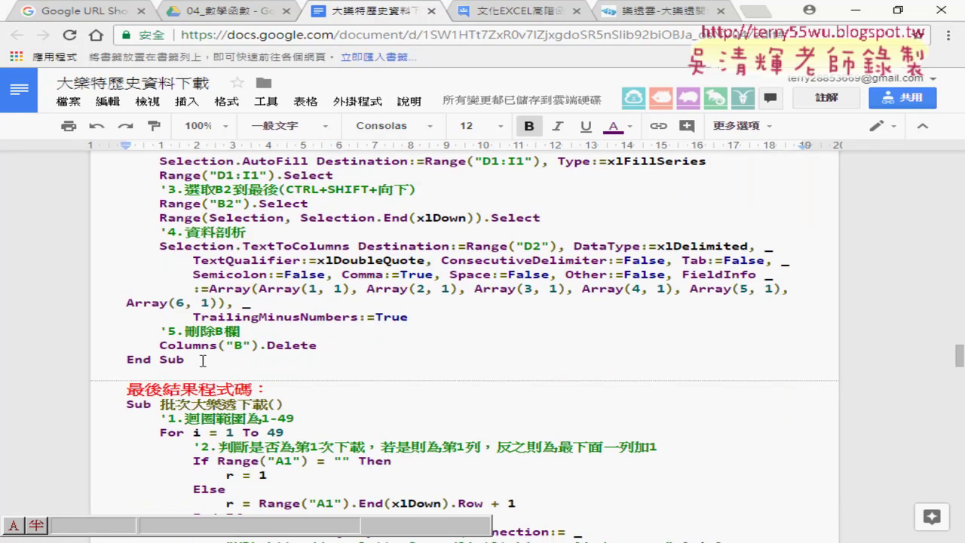
left_click(202, 360, "shift")
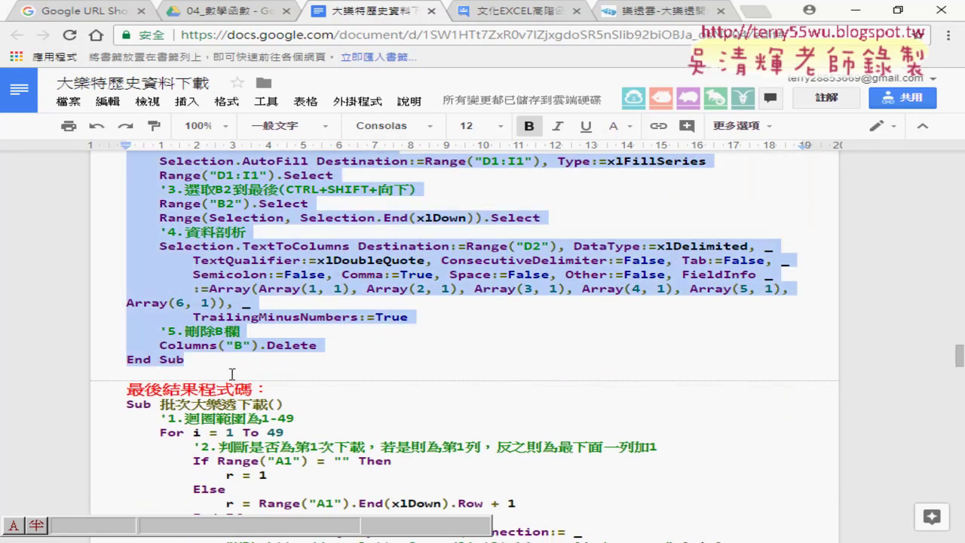
mouse_move(558, 528)
left_click(542, 487)
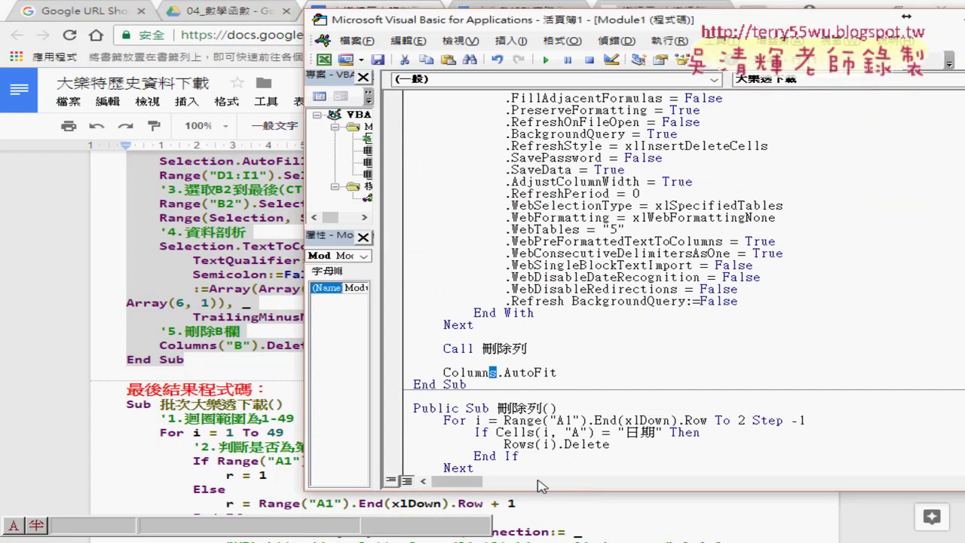
Paste the 資料剖析 procedure below the last End Sub in Module1.
scroll(542, 486, "down", 1)
left_click(449, 457)
key("ctrl+v")
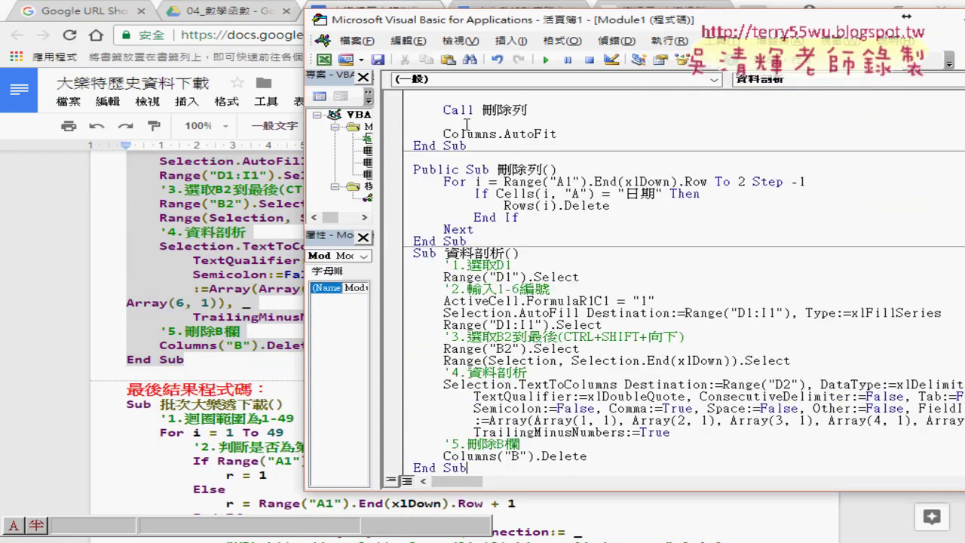
Add a Call 資料剖析 line directly under Call 刪除列 in 大樂透下載.
left_click_drag(443, 109, 473, 110)
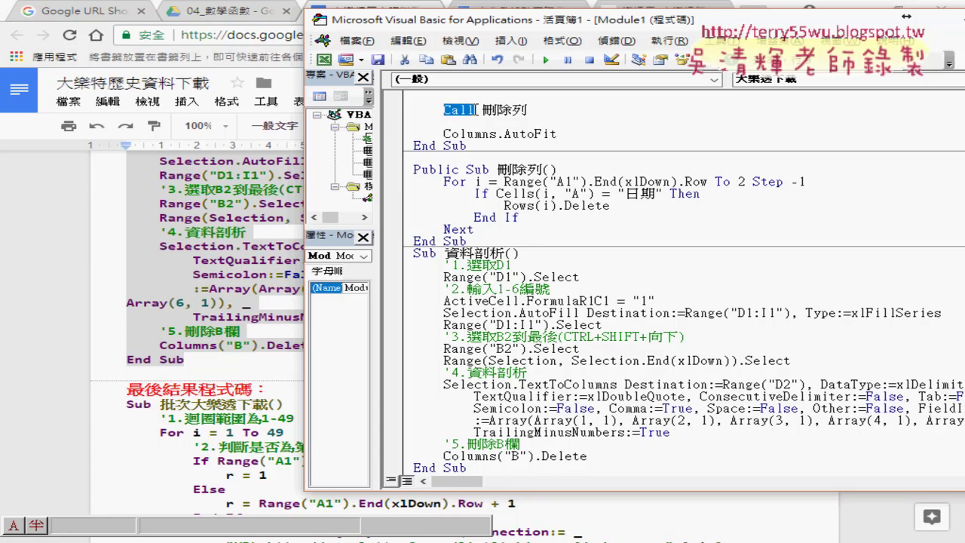
left_click_drag(445, 253, 507, 254)
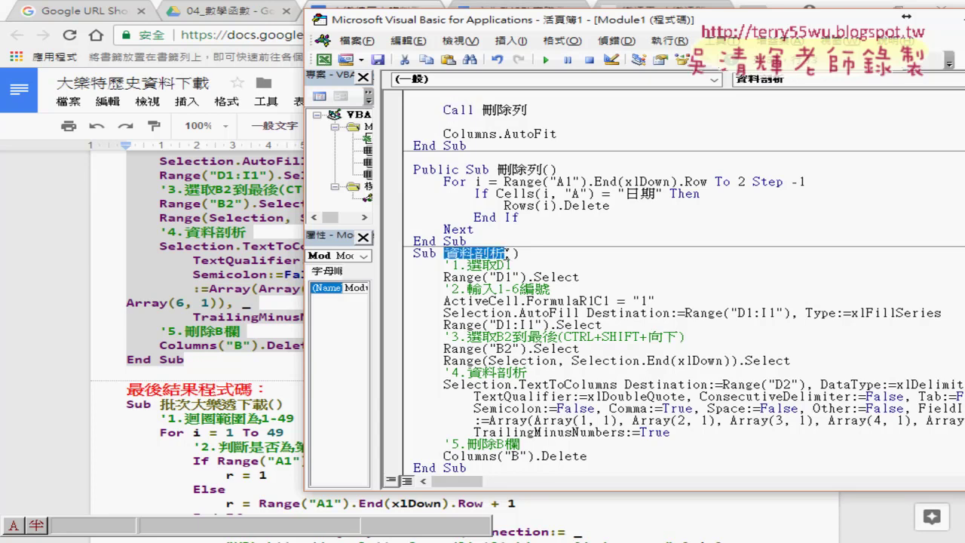
left_click(467, 129)
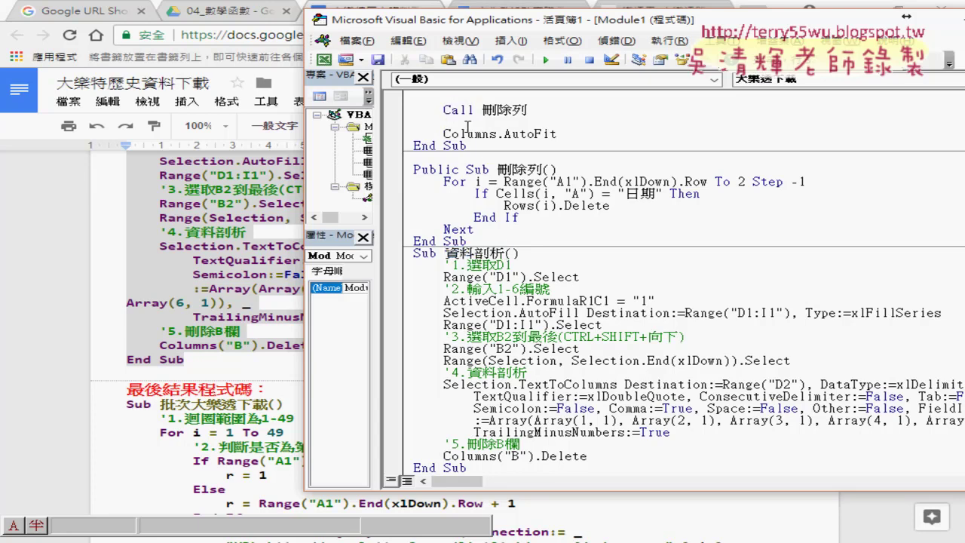
key("Return")
key("Return")
type("c")
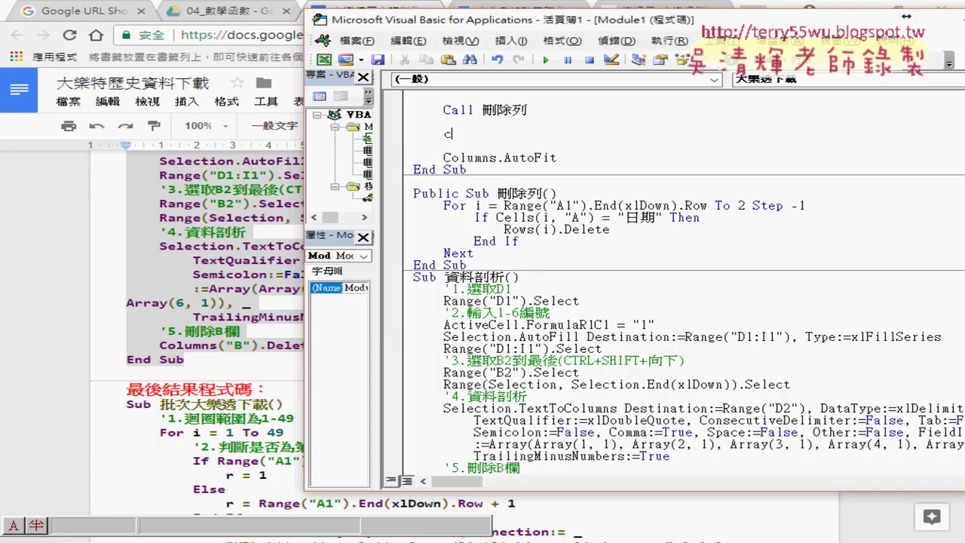
type("all")
type(" 資料剖析")
left_click(492, 259)
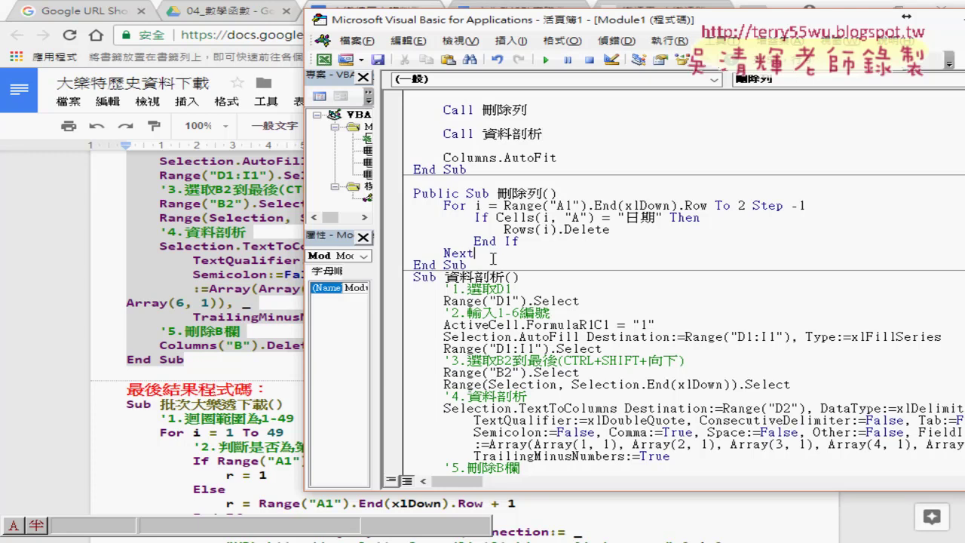
scroll(493, 259, "up", 2)
left_click(512, 121)
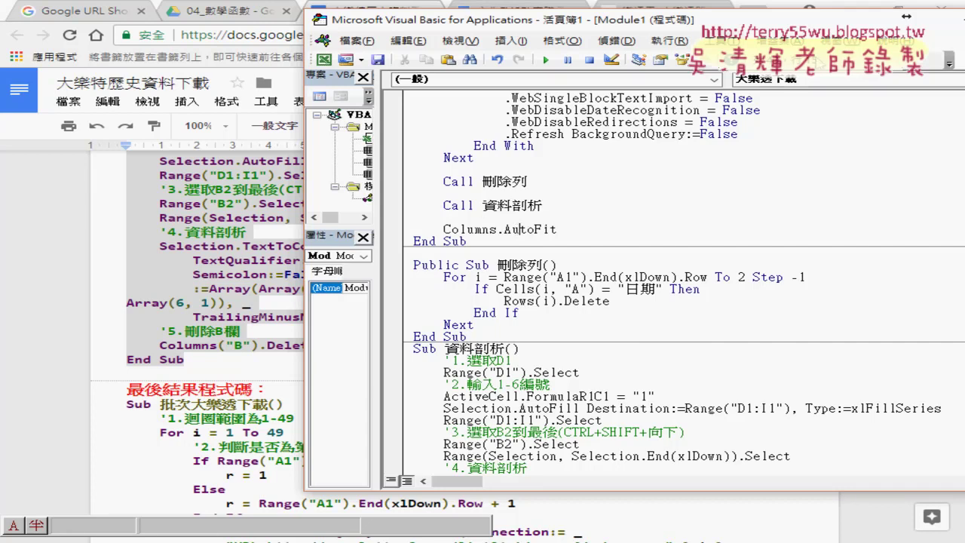
left_click_drag(816, 29, 649, 34)
Minimize Chrome, bring up the Excel workbook and add a new empty sheet 工作表4.
left_click(852, 10)
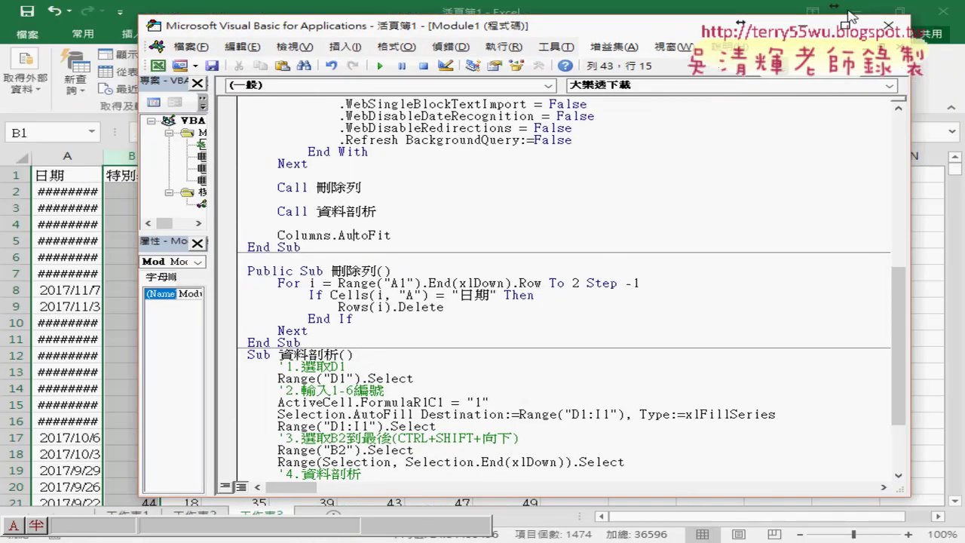
left_click_drag(349, 29, 480, 29)
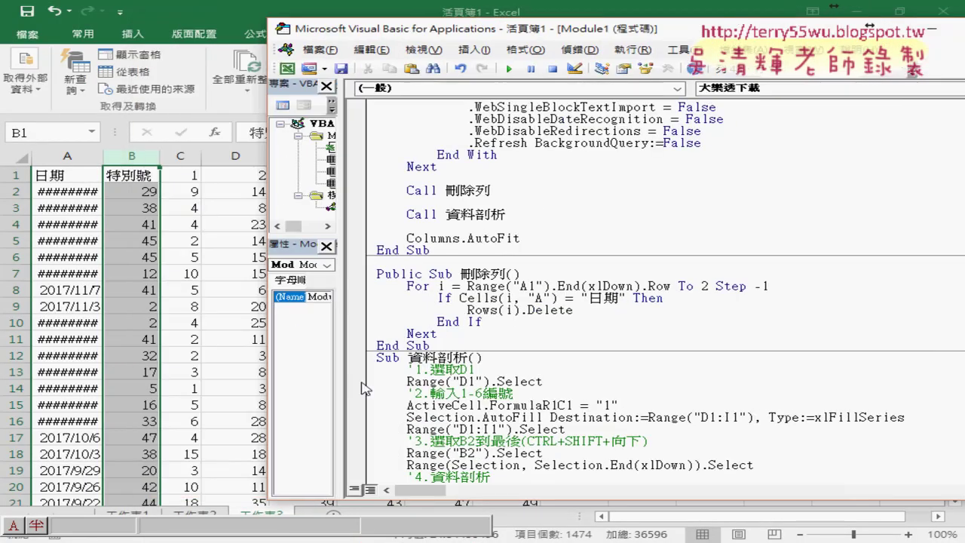
left_click(333, 511)
left_click(333, 511)
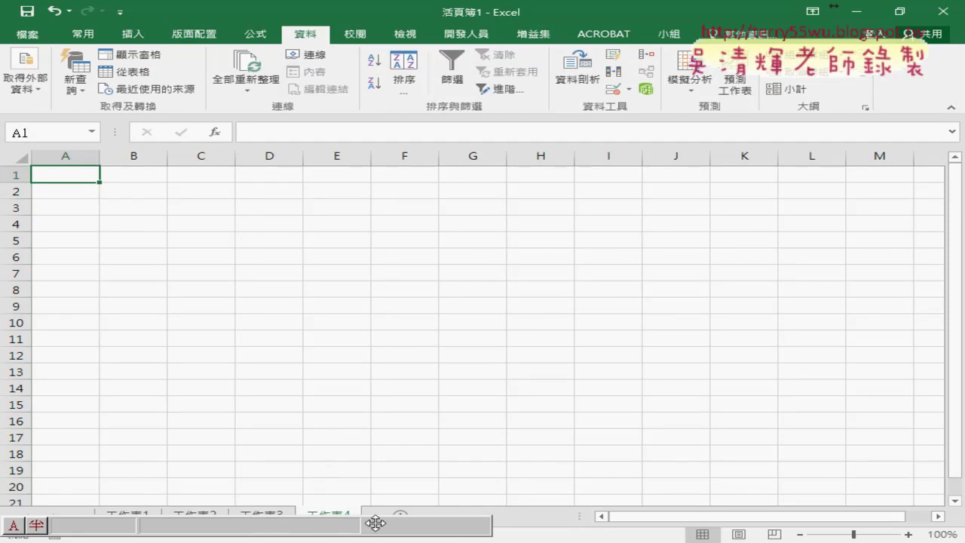
left_click_drag(261, 517, 696, 536)
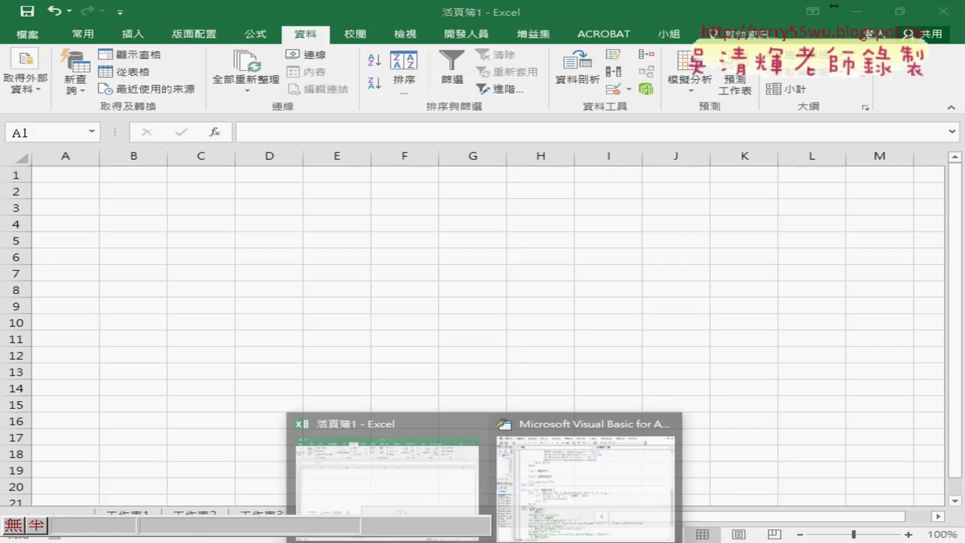
Set breakpoints on the Call 刪除列, Call 資料剖析 and Columns.AutoFit lines.
left_click(549, 456)
scroll(548, 330, "up", 8)
scroll(548, 330, "up", 3)
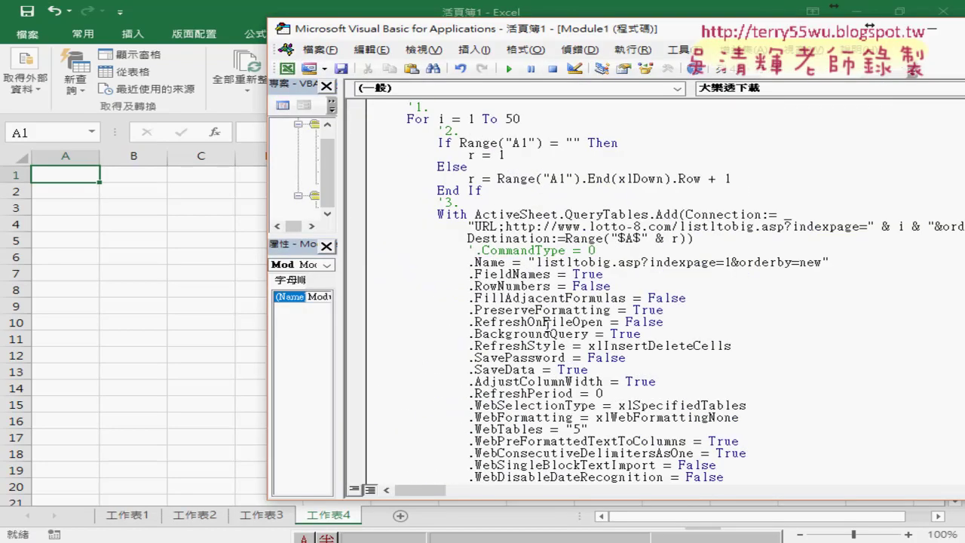
scroll(548, 329, "down", 4)
left_click(357, 406)
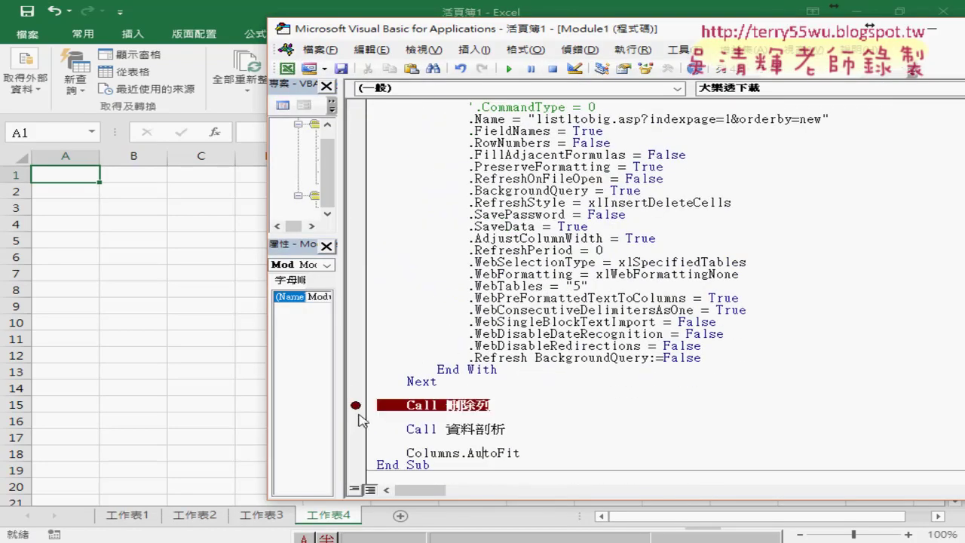
left_click(357, 429)
left_click(357, 453)
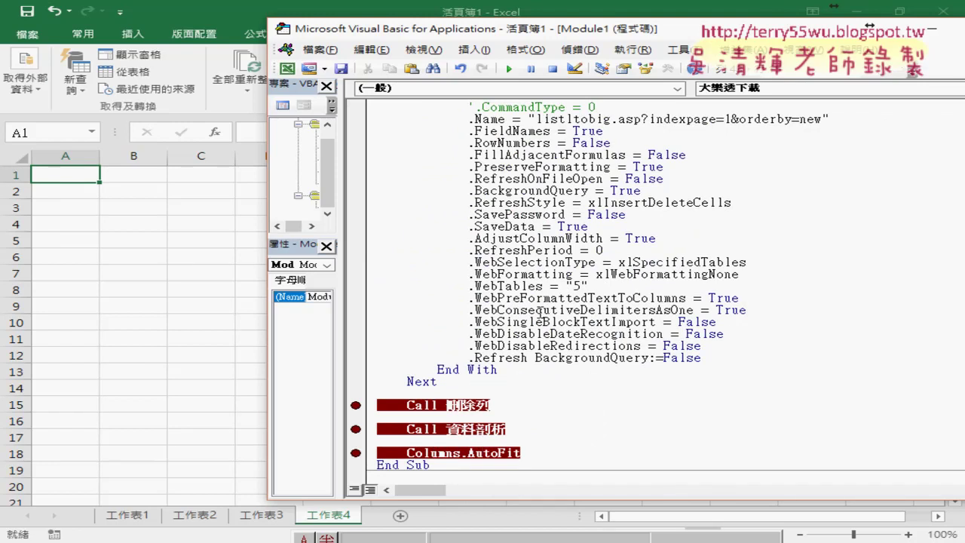
scroll(537, 301, "up", 1)
Run the lottery download macro and step through the 刪除列 header-row removal routine.
left_click(511, 70)
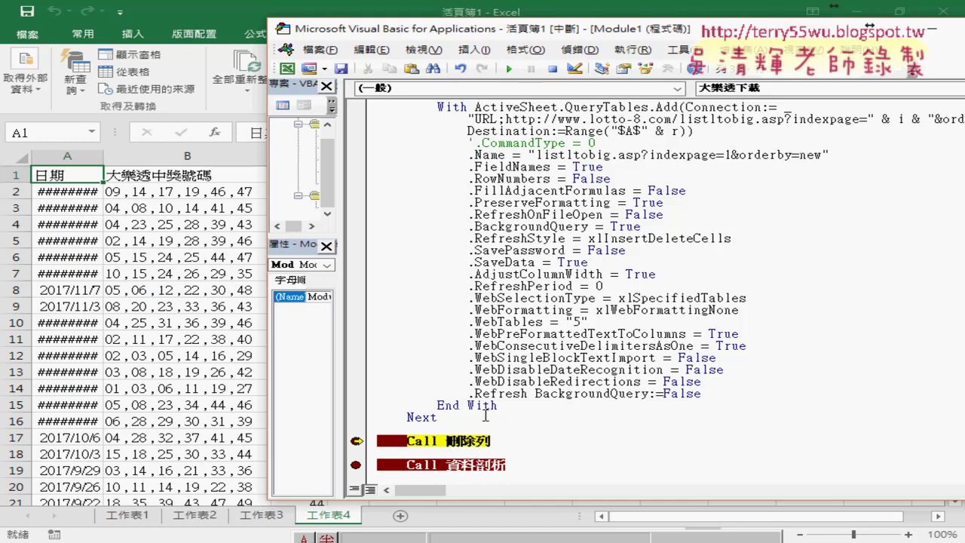
left_click_drag(539, 18, 538, 2)
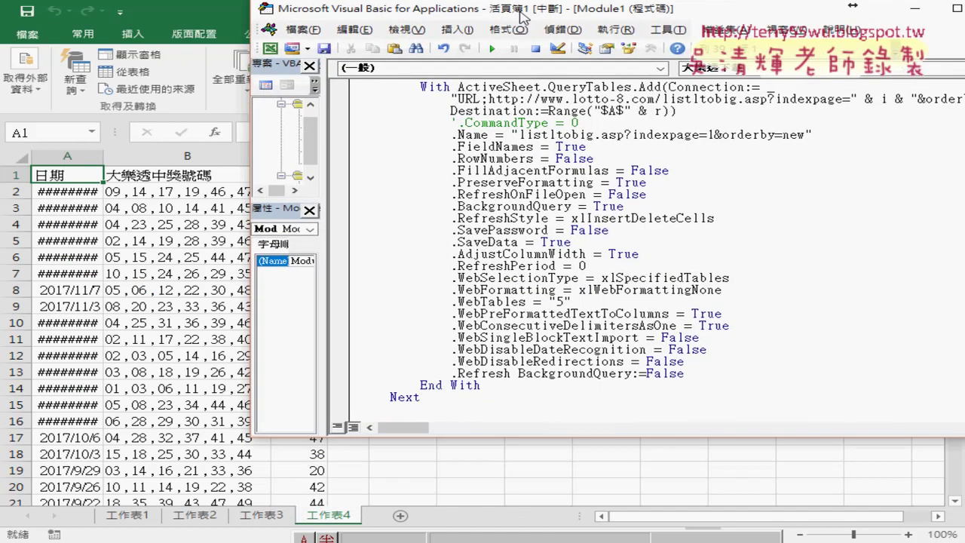
scroll(516, 239, "down", 5)
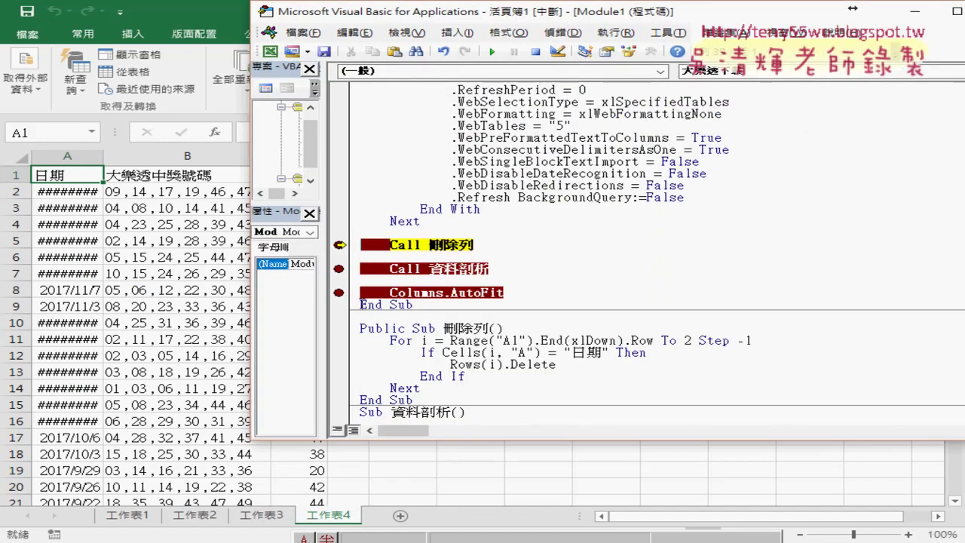
key("F8")
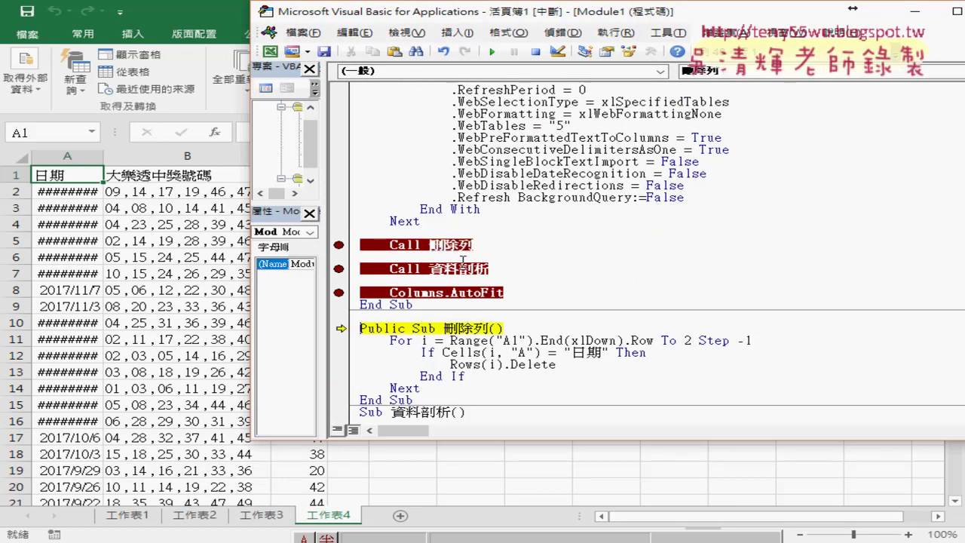
left_click(493, 52)
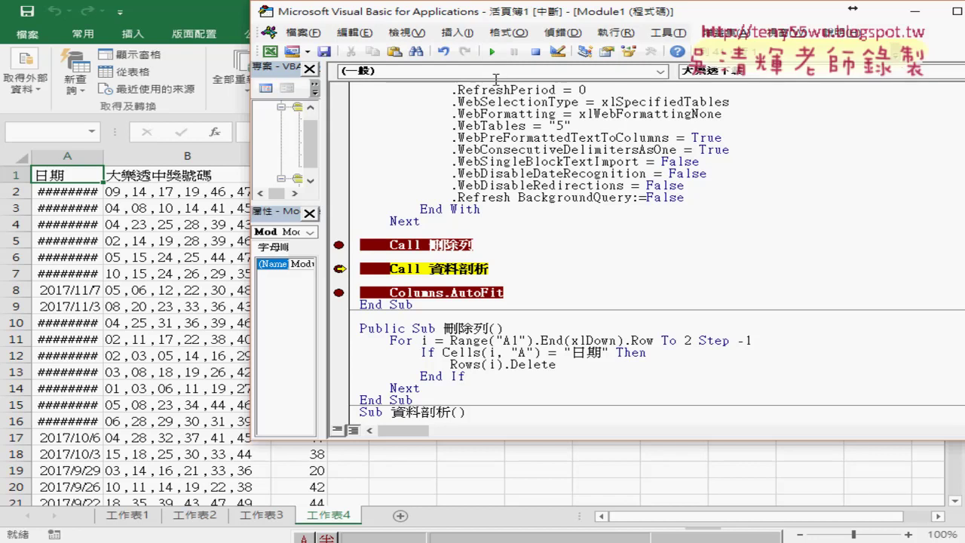
left_click_drag(362, 12, 578, 14)
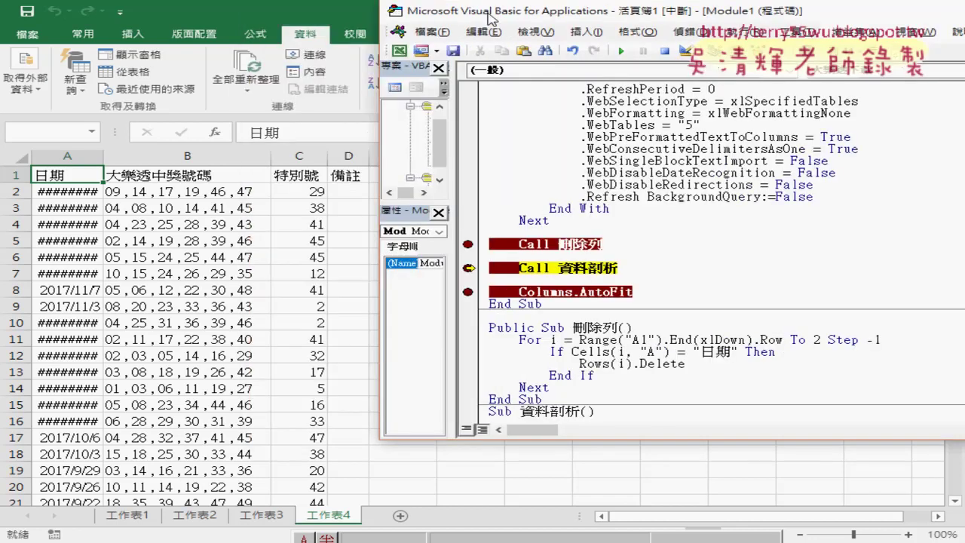
Step through 資料剖析: number row 1 from D1, then split the winning numbers from B2.
key("F8")
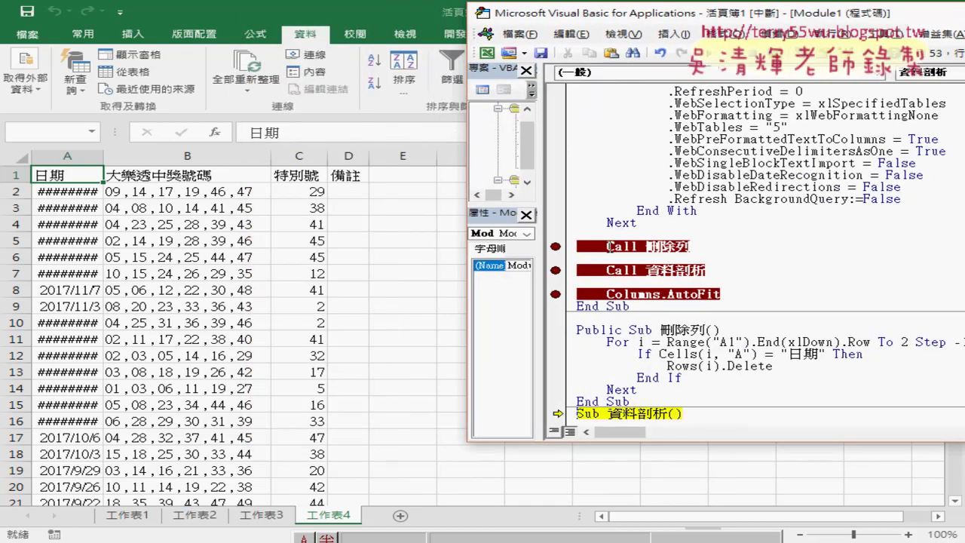
key("F8")
key("F8")
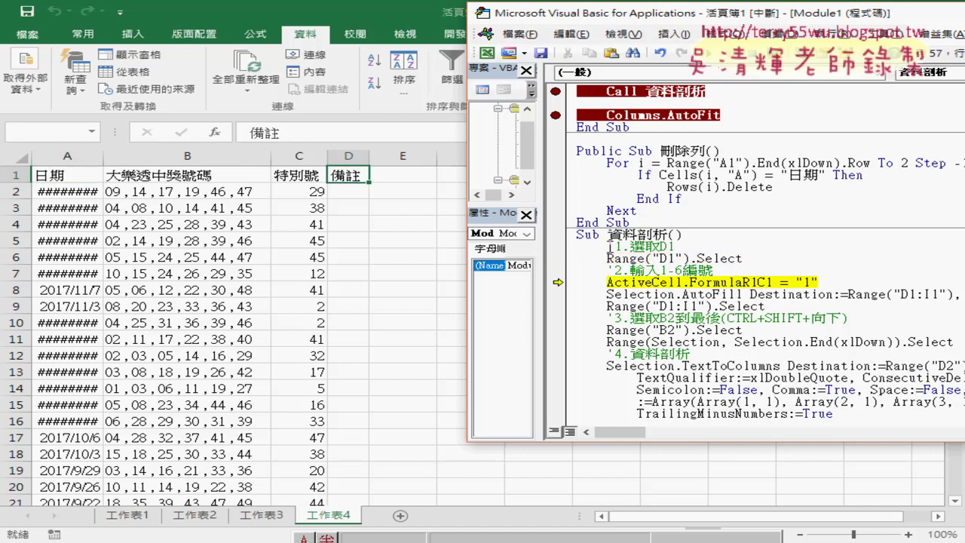
key("F8")
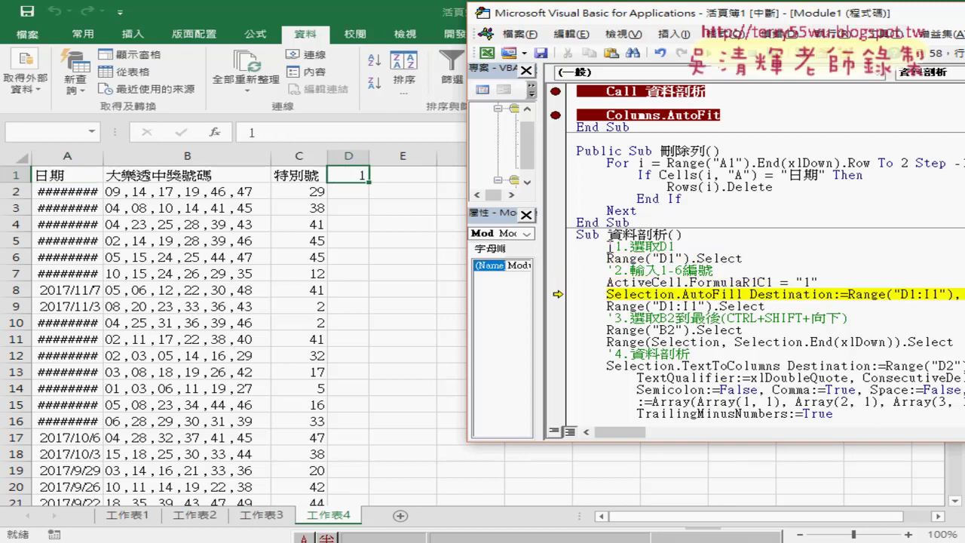
key("F8")
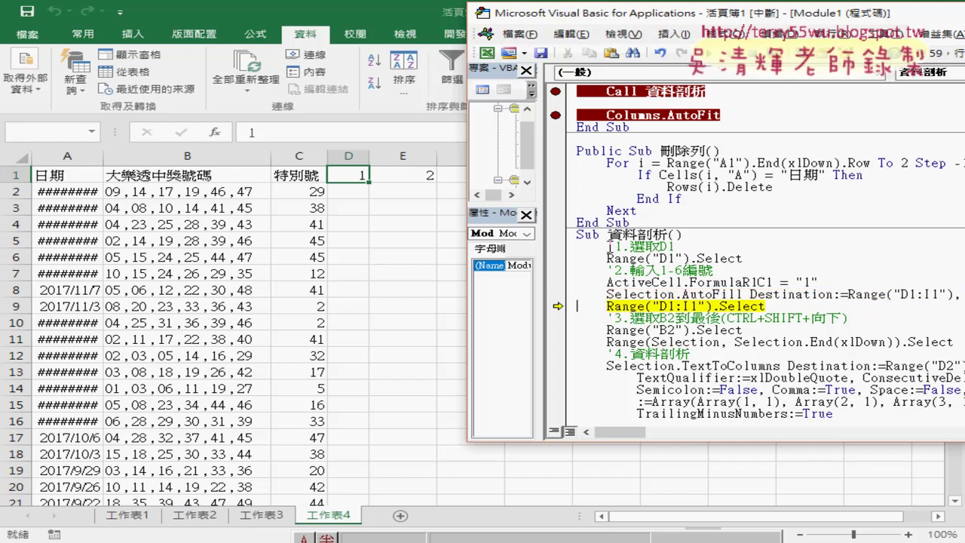
key("F8")
key("F8")
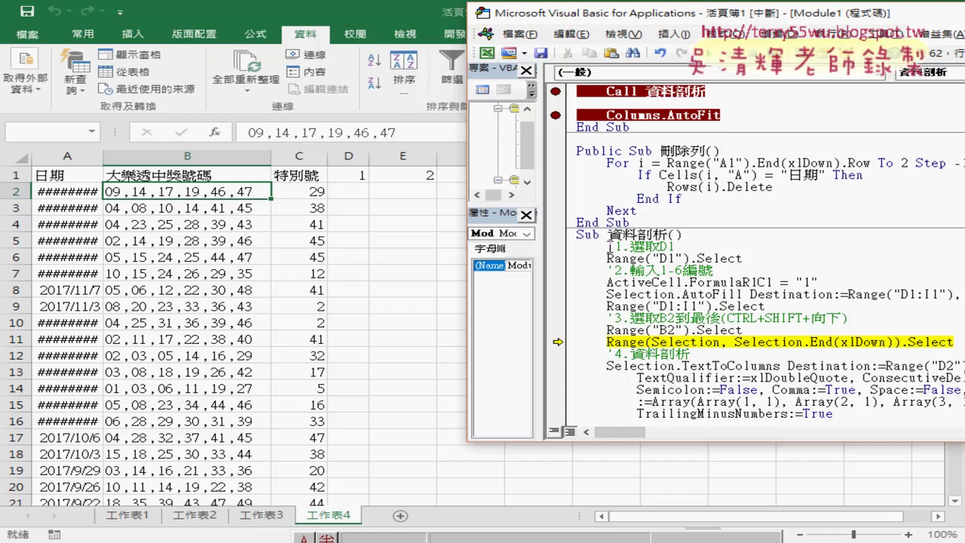
key("F8")
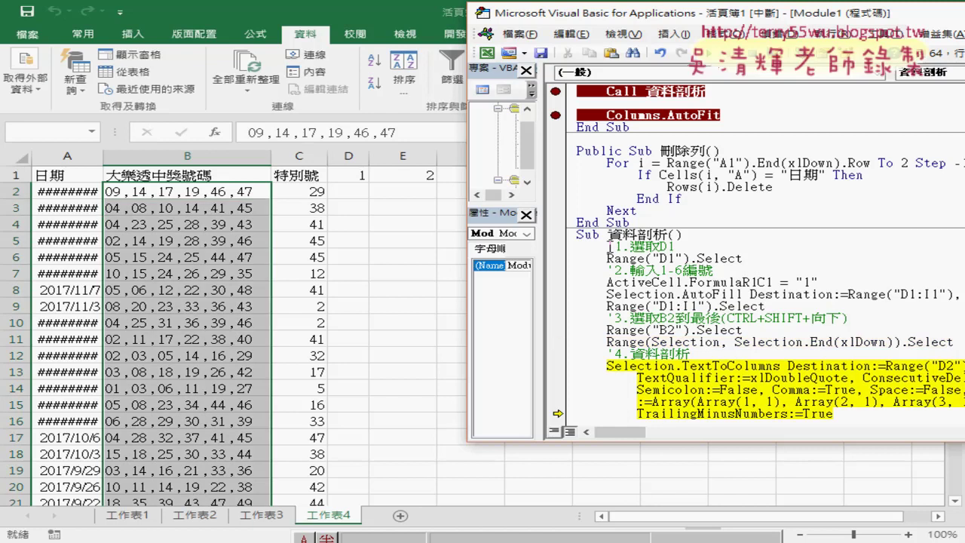
key("F8")
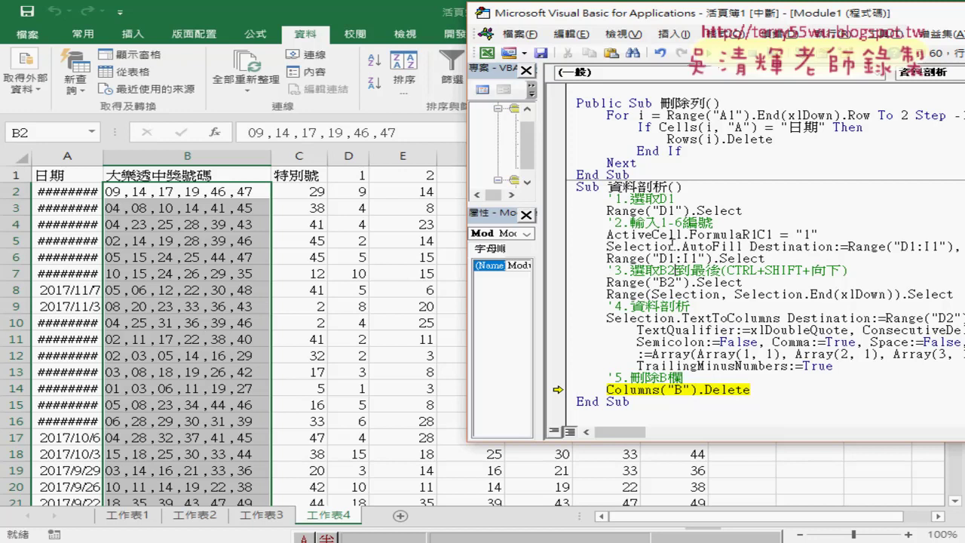
left_click(671, 221)
Step on to delete column B and autofit all worksheet columns.
key("F8")
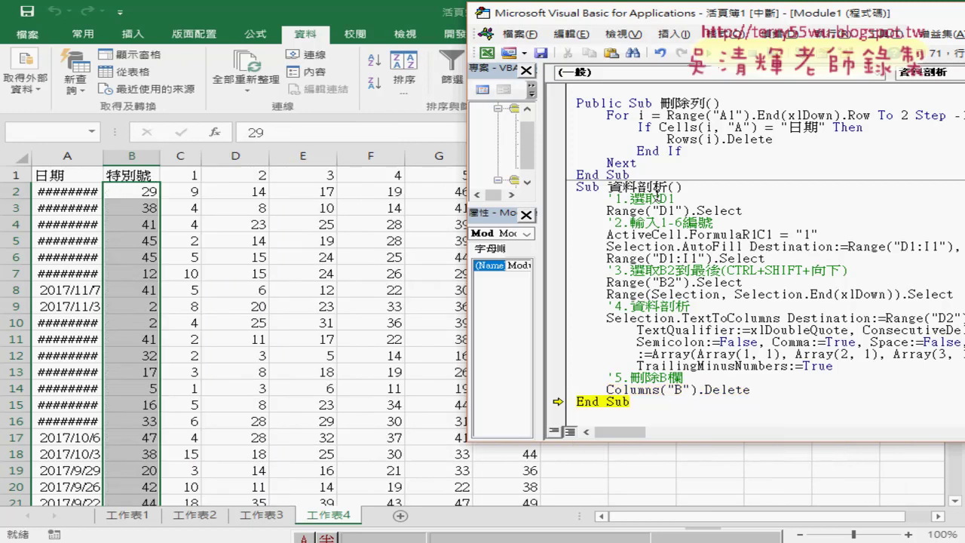
key("F8")
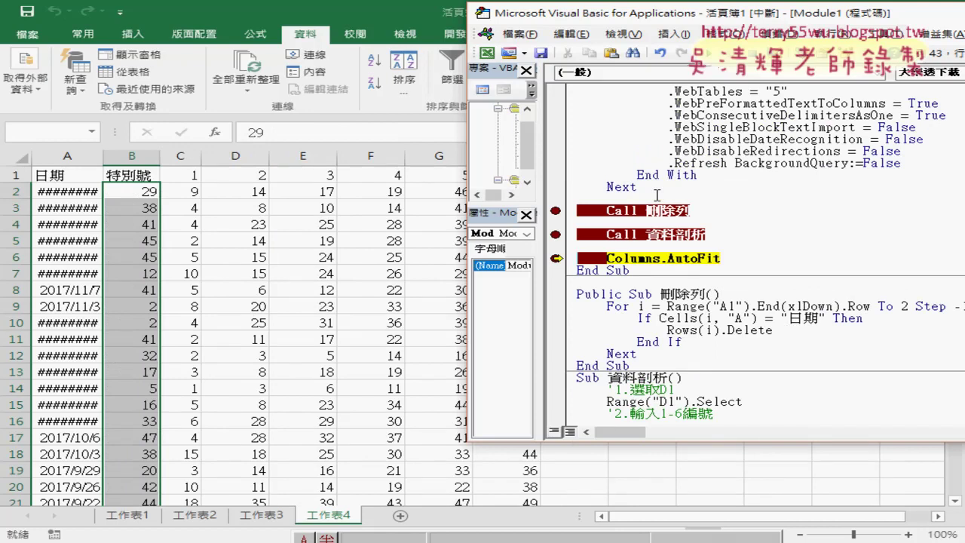
key("F8")
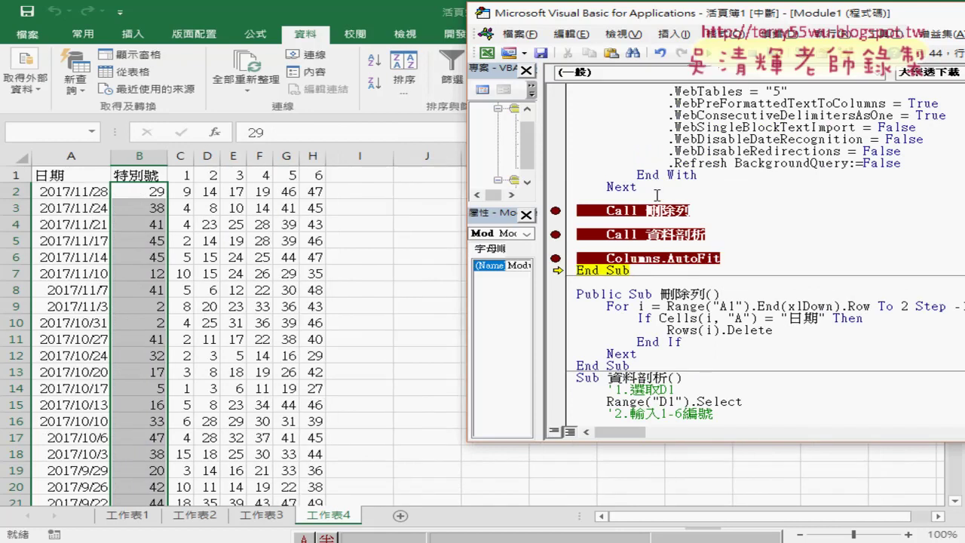
Highlight the Columns.AutoFit line, deselect it, and bring the Excel worksheet forward.
left_click_drag(722, 258, 606, 258)
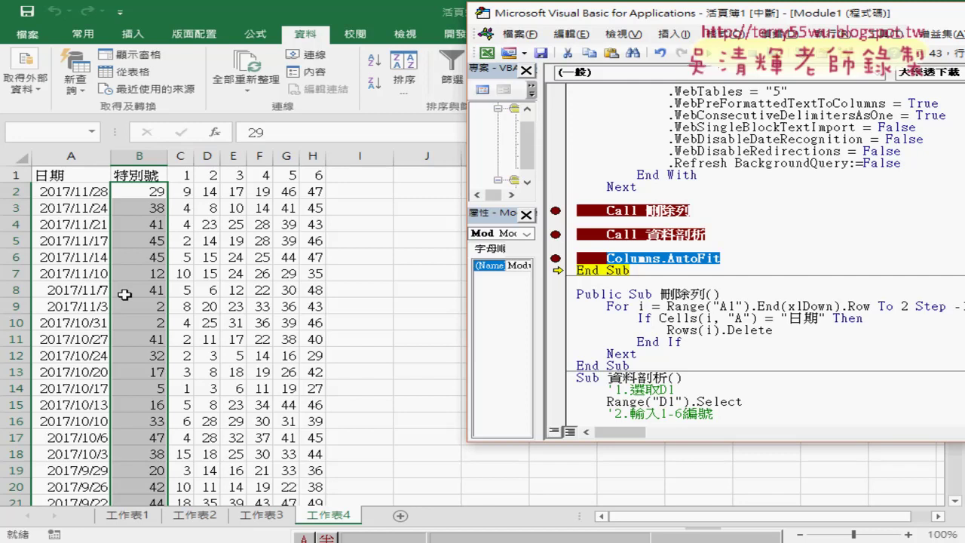
left_click(667, 260)
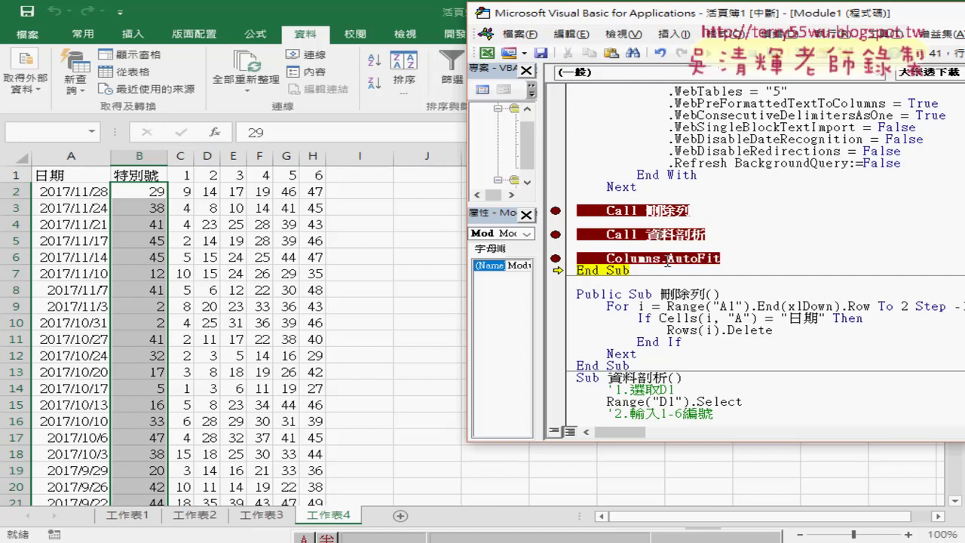
left_click(235, 315)
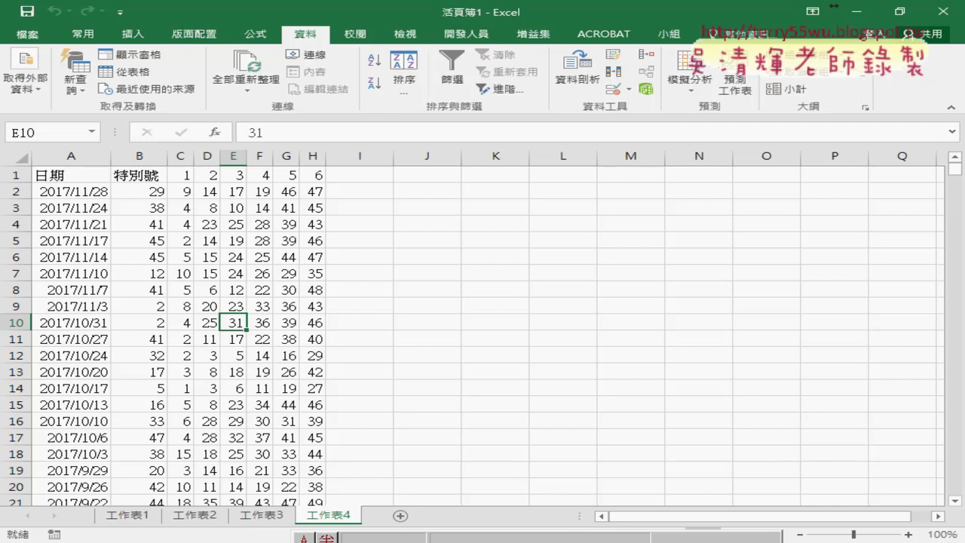
Switch to the Chrome notes and scroll up to the '2.VBA程式碼' section.
mouse_move(247, 537)
left_click(268, 490)
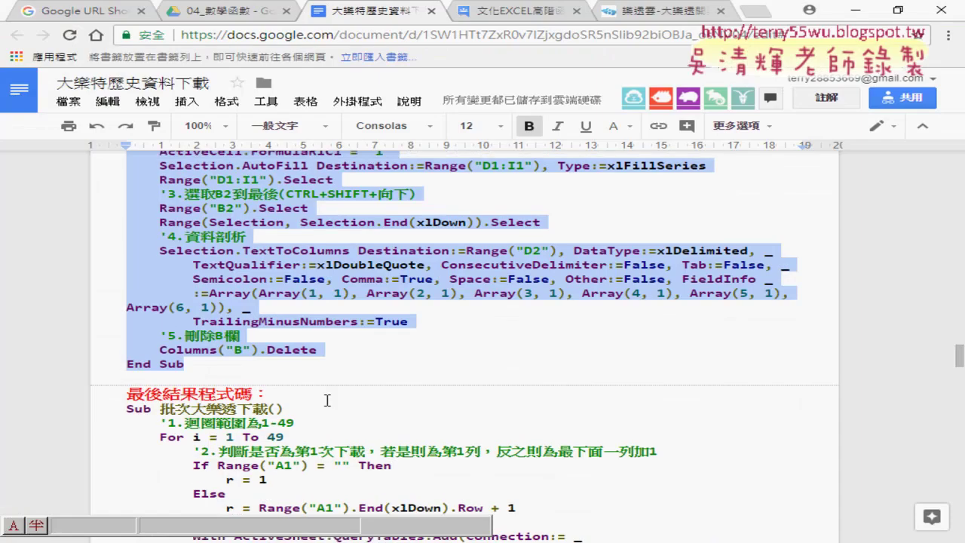
scroll(328, 399, "up", 4)
scroll(327, 400, "up", 2)
scroll(327, 400, "up", 3)
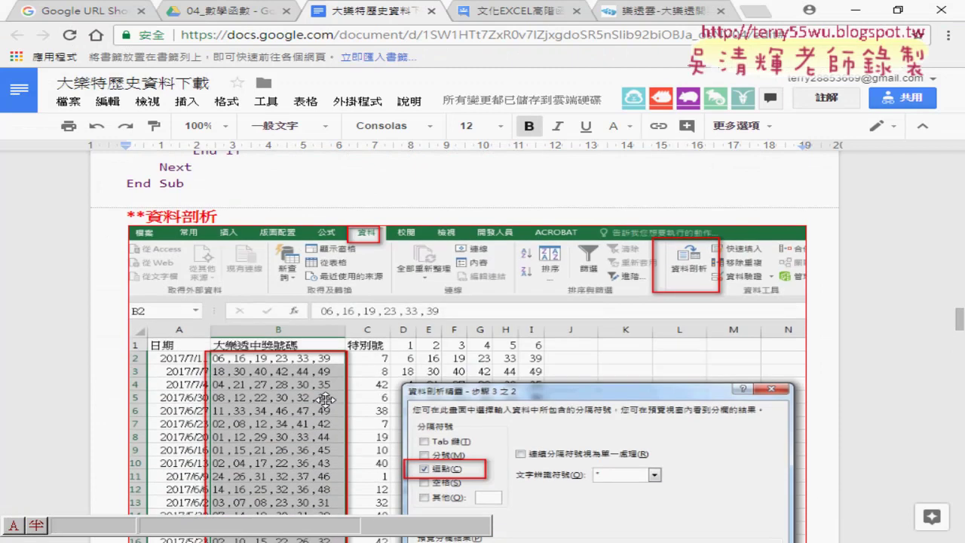
scroll(324, 400, "up", 3)
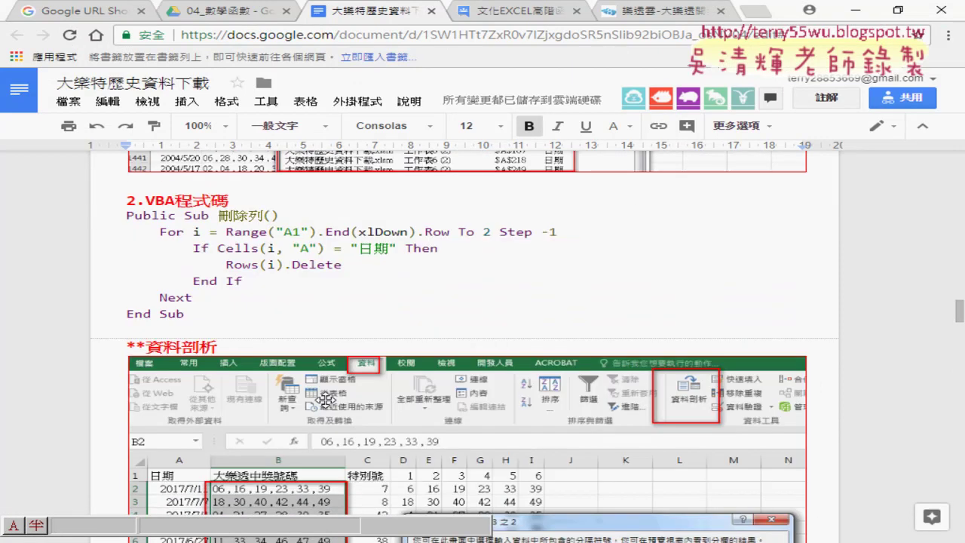